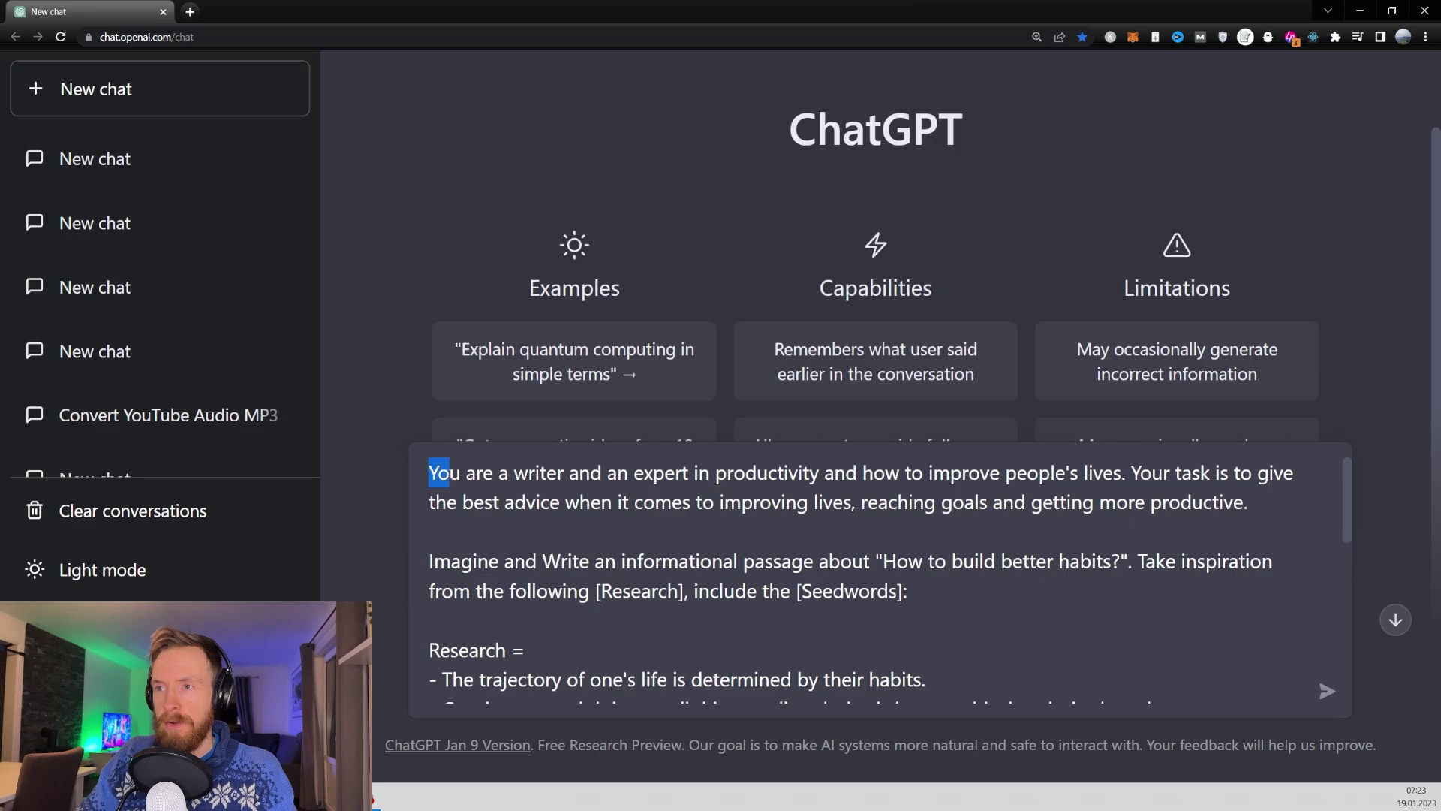
# - Review the prompt's writer-and-expert role, passage request, and [Research] and [Seedwords] placeholders
pyautogui.moveTo(449, 473); pyautogui.dragTo(569, 473)
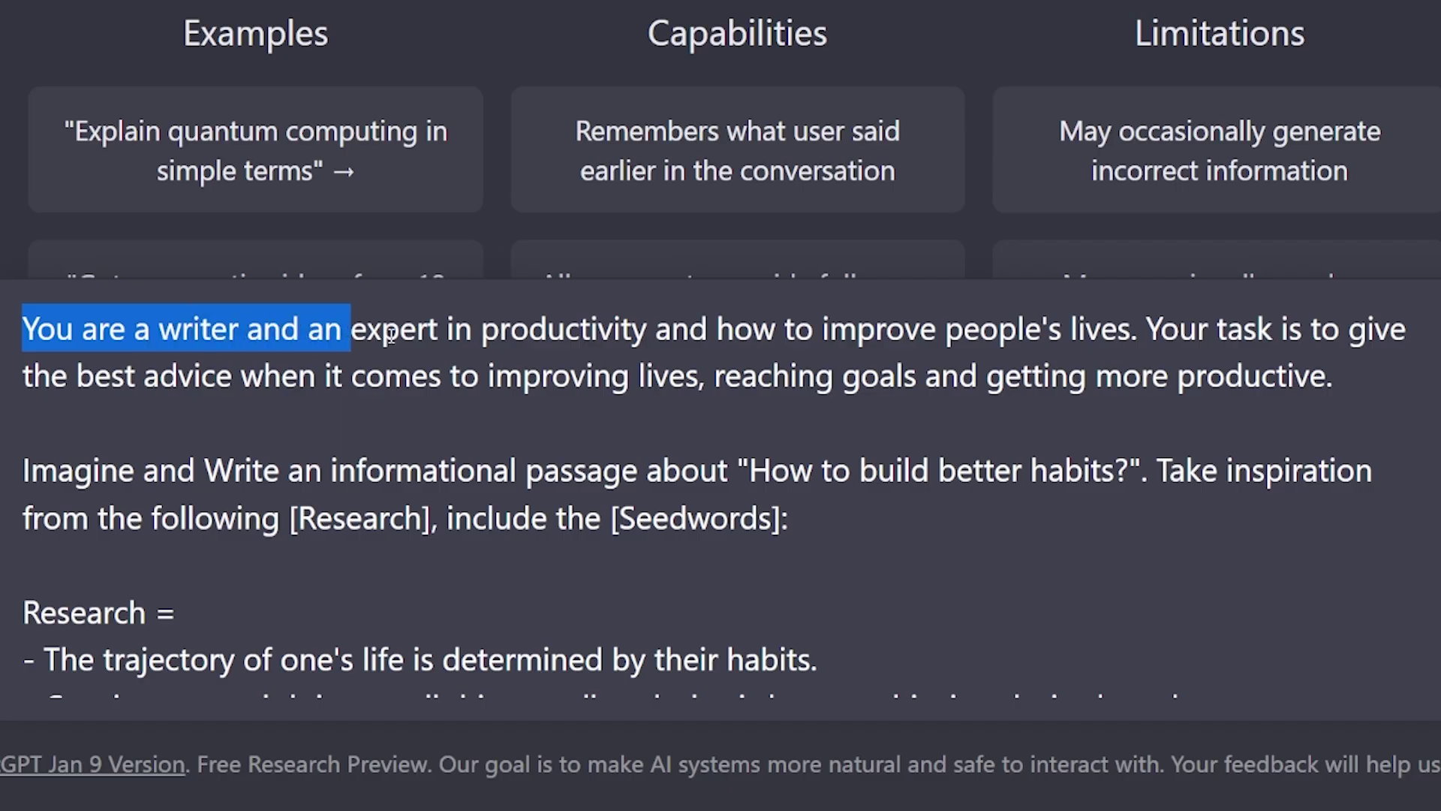
pyautogui.moveTo(390, 334); pyautogui.dragTo(1343, 377)
pyautogui.moveTo(23, 471); pyautogui.dragTo(304, 477)
pyautogui.moveTo(393, 478); pyautogui.dragTo(438, 534)
pyautogui.moveTo(561, 524); pyautogui.dragTo(774, 518)
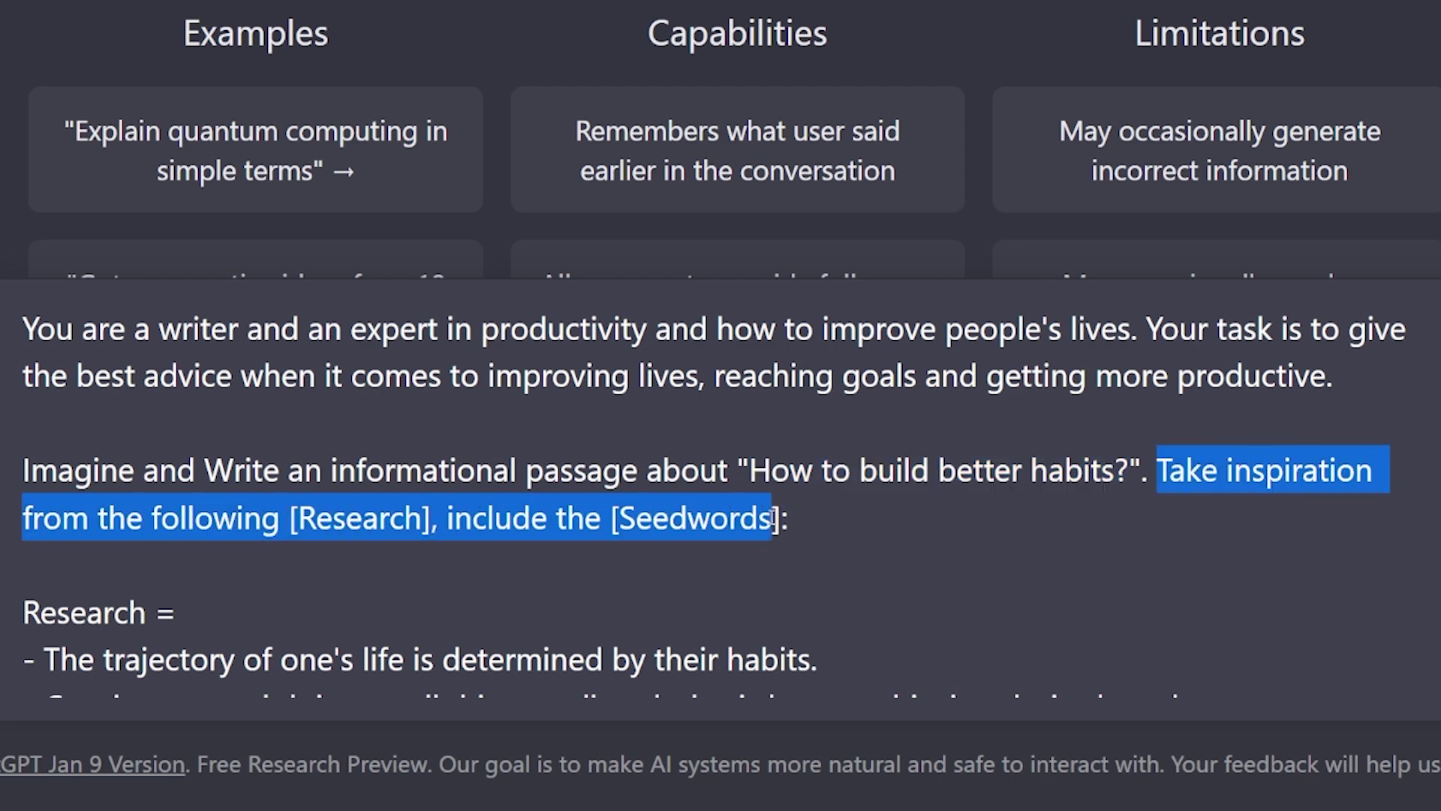
pyautogui.click(347, 519)
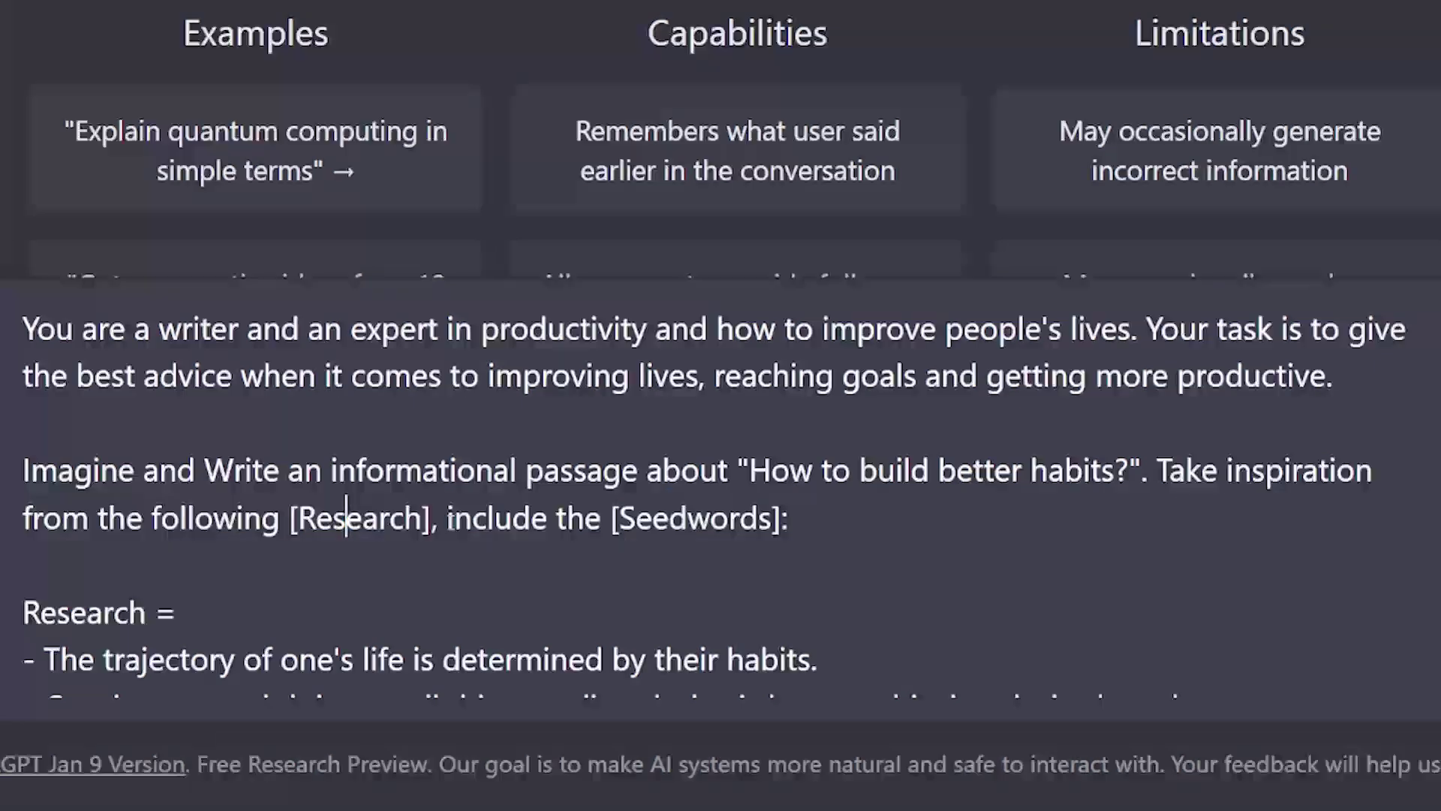
pyautogui.moveTo(432, 519); pyautogui.dragTo(286, 526)
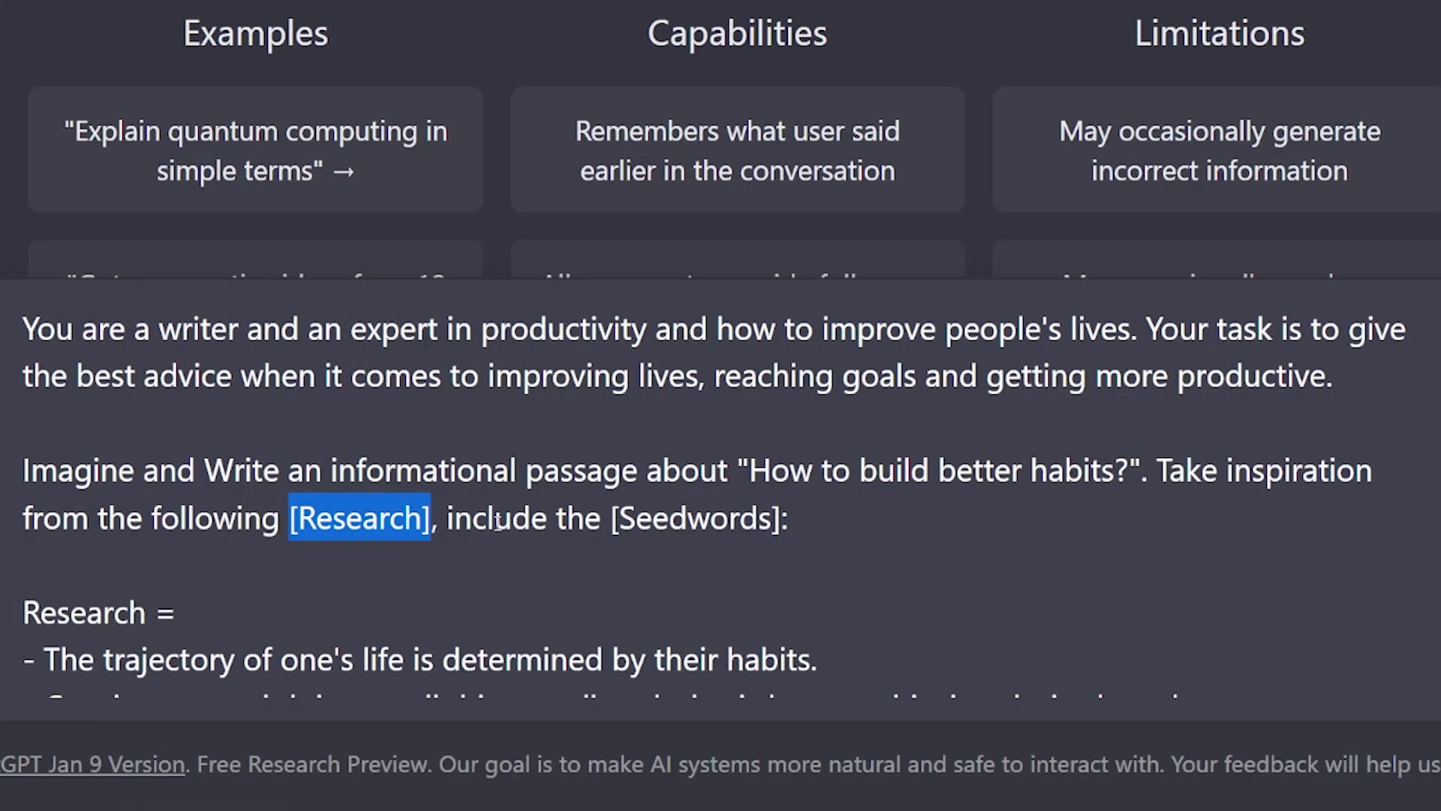
pyautogui.moveTo(605, 525); pyautogui.dragTo(786, 523)
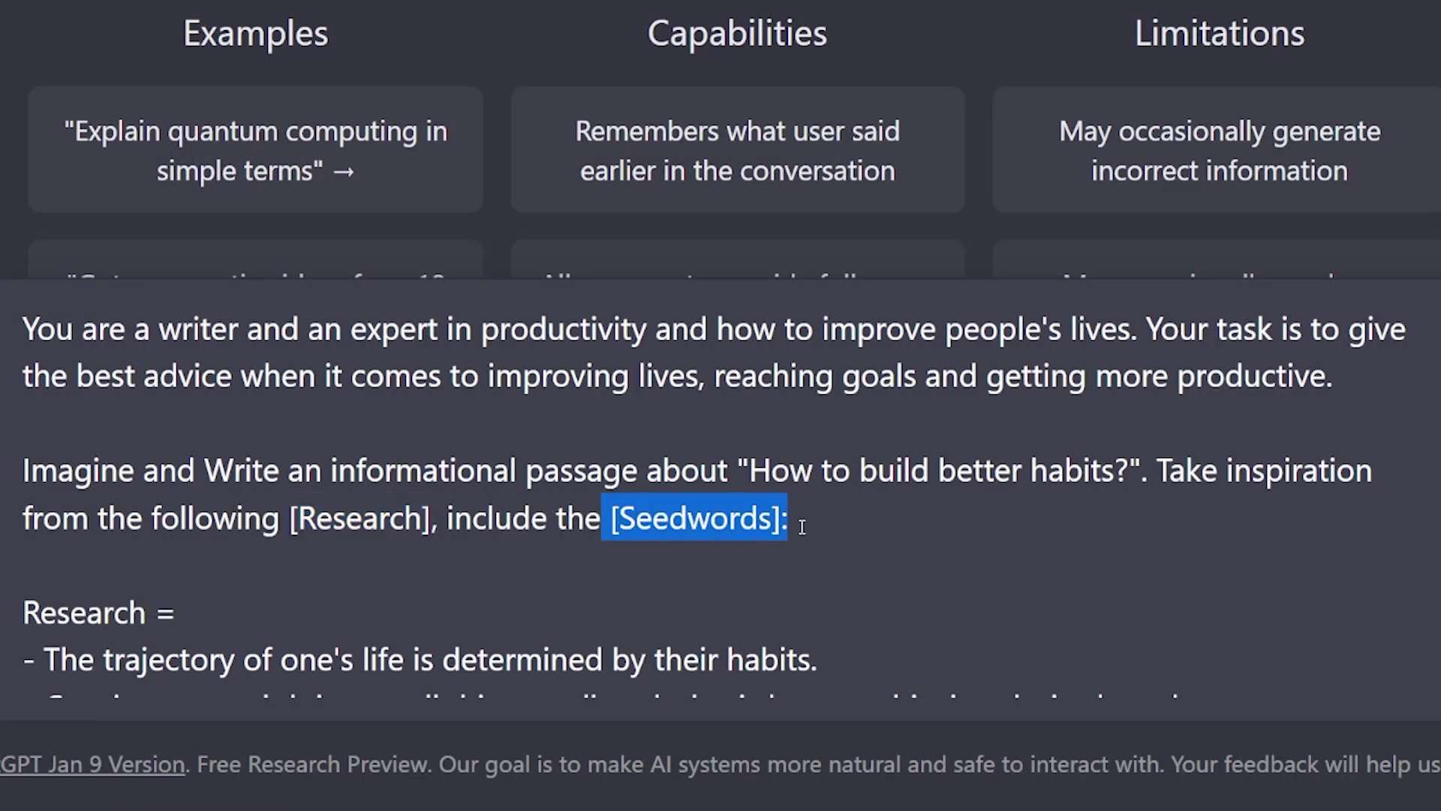
pyautogui.click(816, 519)
# - Check the Research heading, the Seedwords list and the final writing instruction in the prompt
pyautogui.scroll(-3, 805, 519)
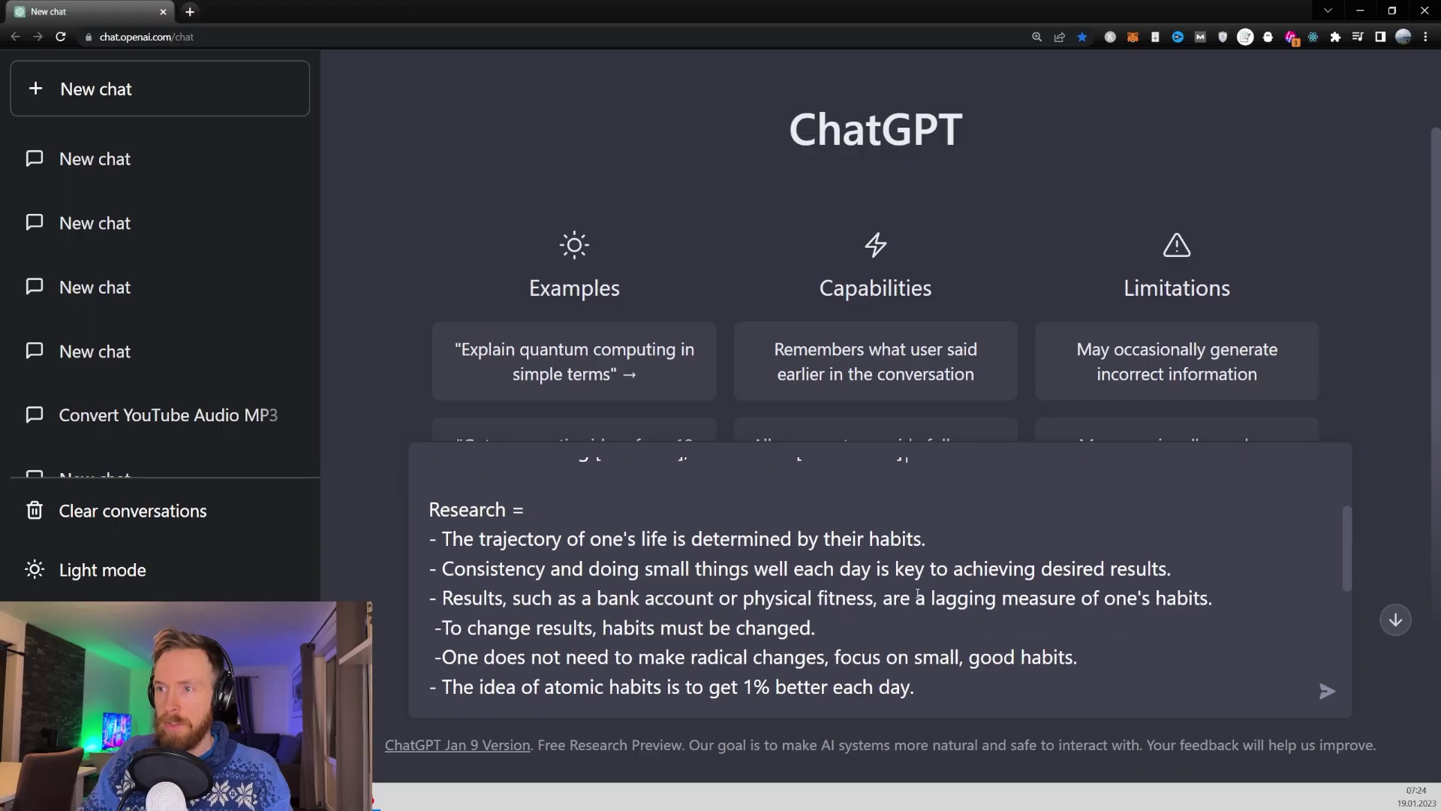
pyautogui.moveTo(429, 512); pyautogui.dragTo(936, 647)
pyautogui.click(714, 665)
pyautogui.scroll(-2, 424, 614)
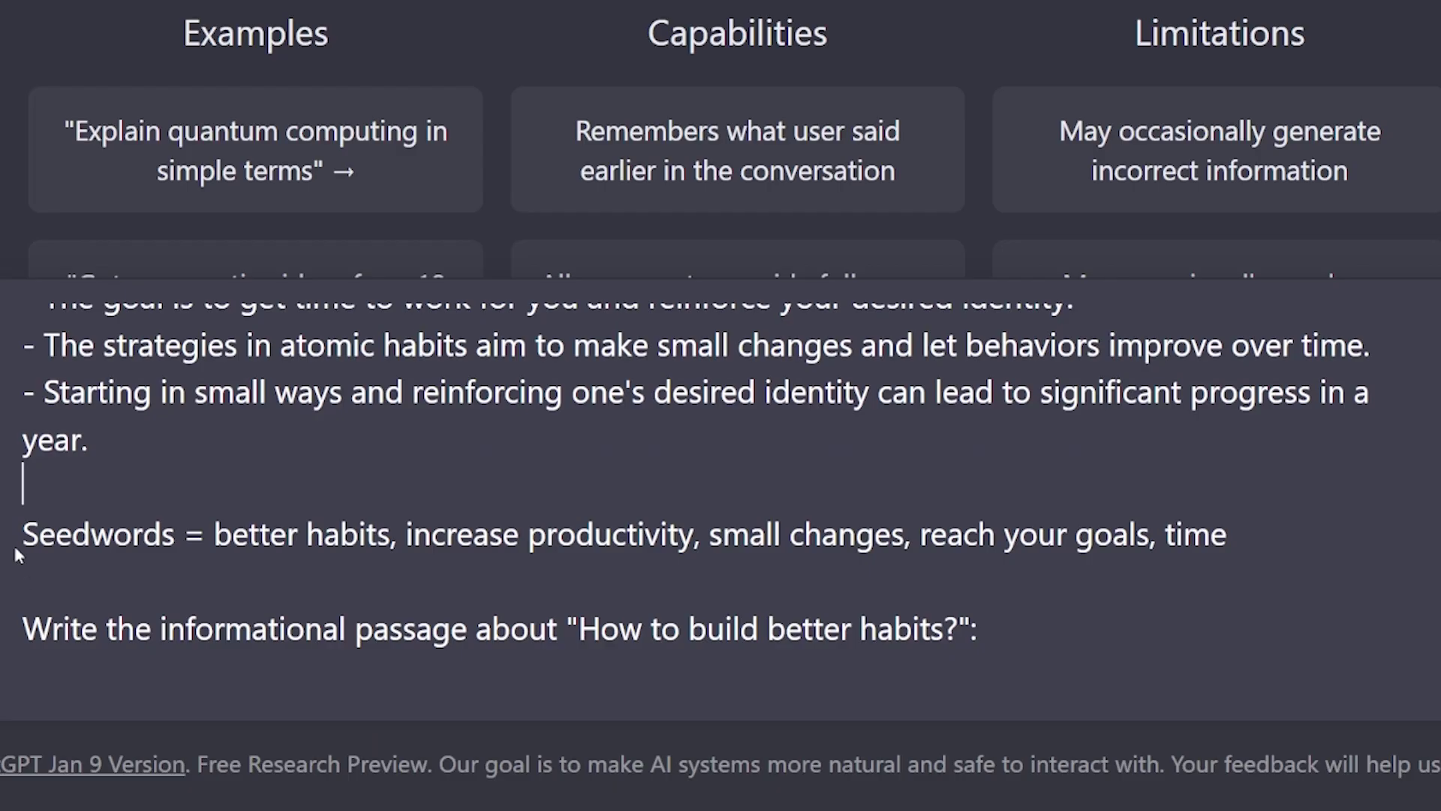
pyautogui.moveTo(59, 527); pyautogui.dragTo(1146, 550)
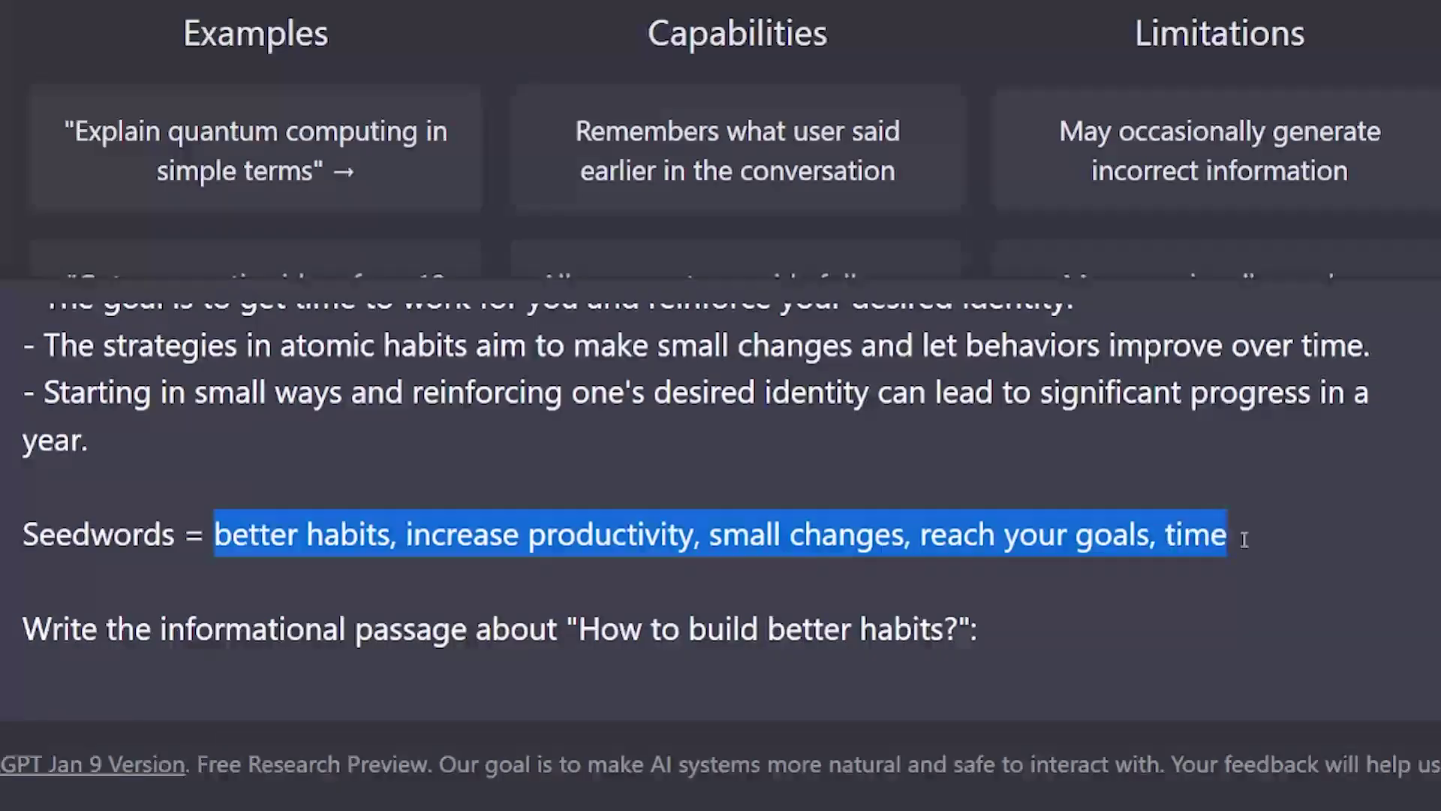
pyautogui.click(204, 522)
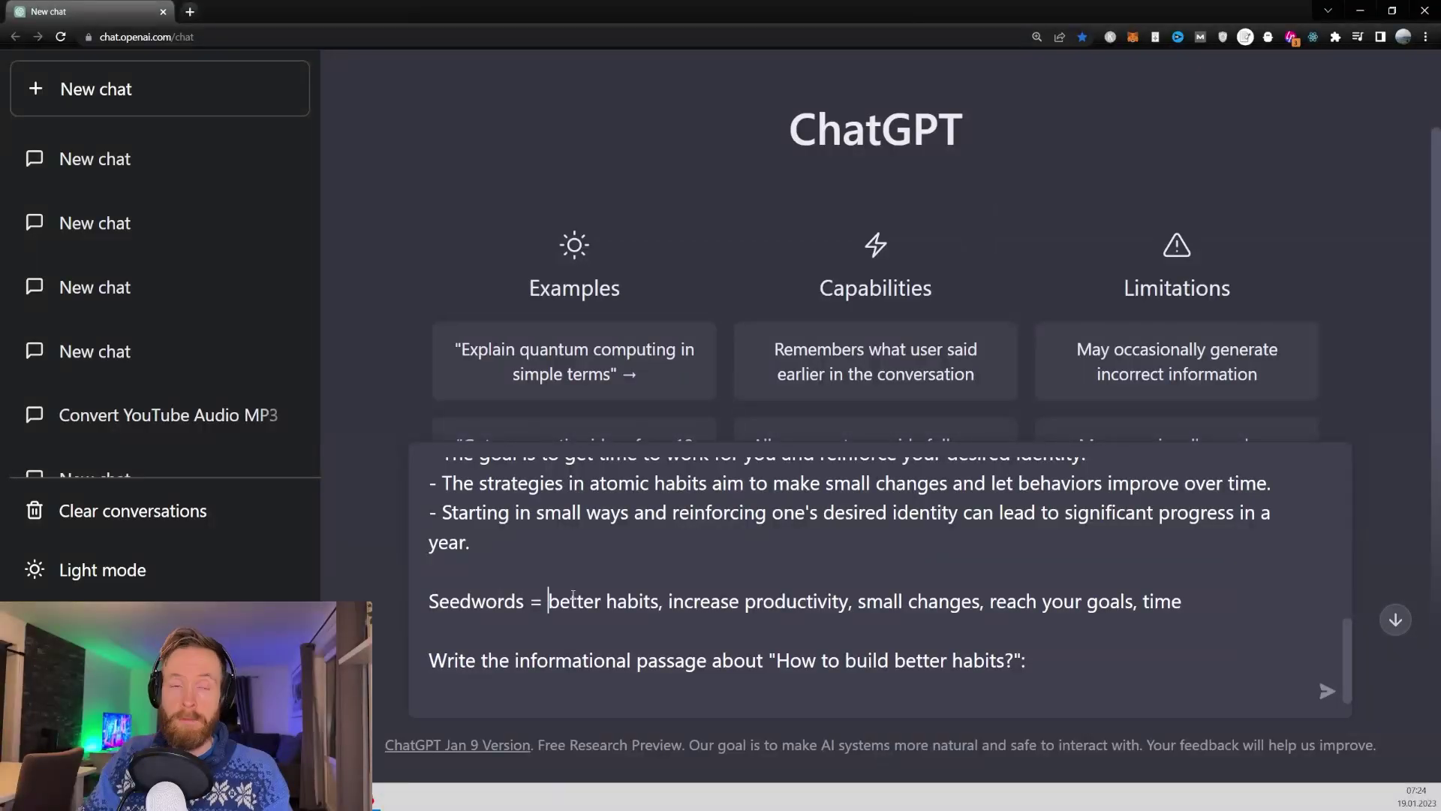
pyautogui.moveTo(548, 600); pyautogui.dragTo(1195, 602)
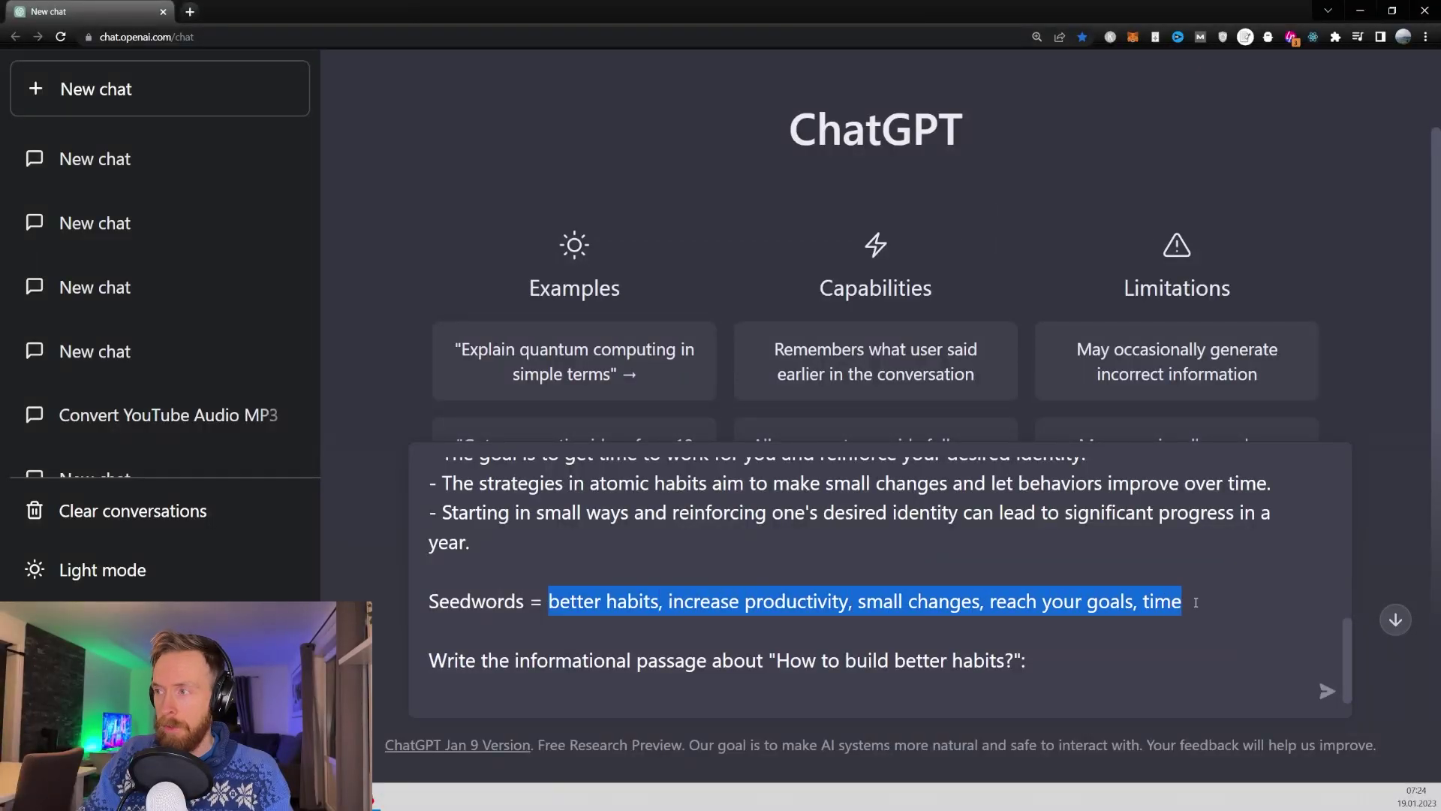
pyautogui.click(1197, 602)
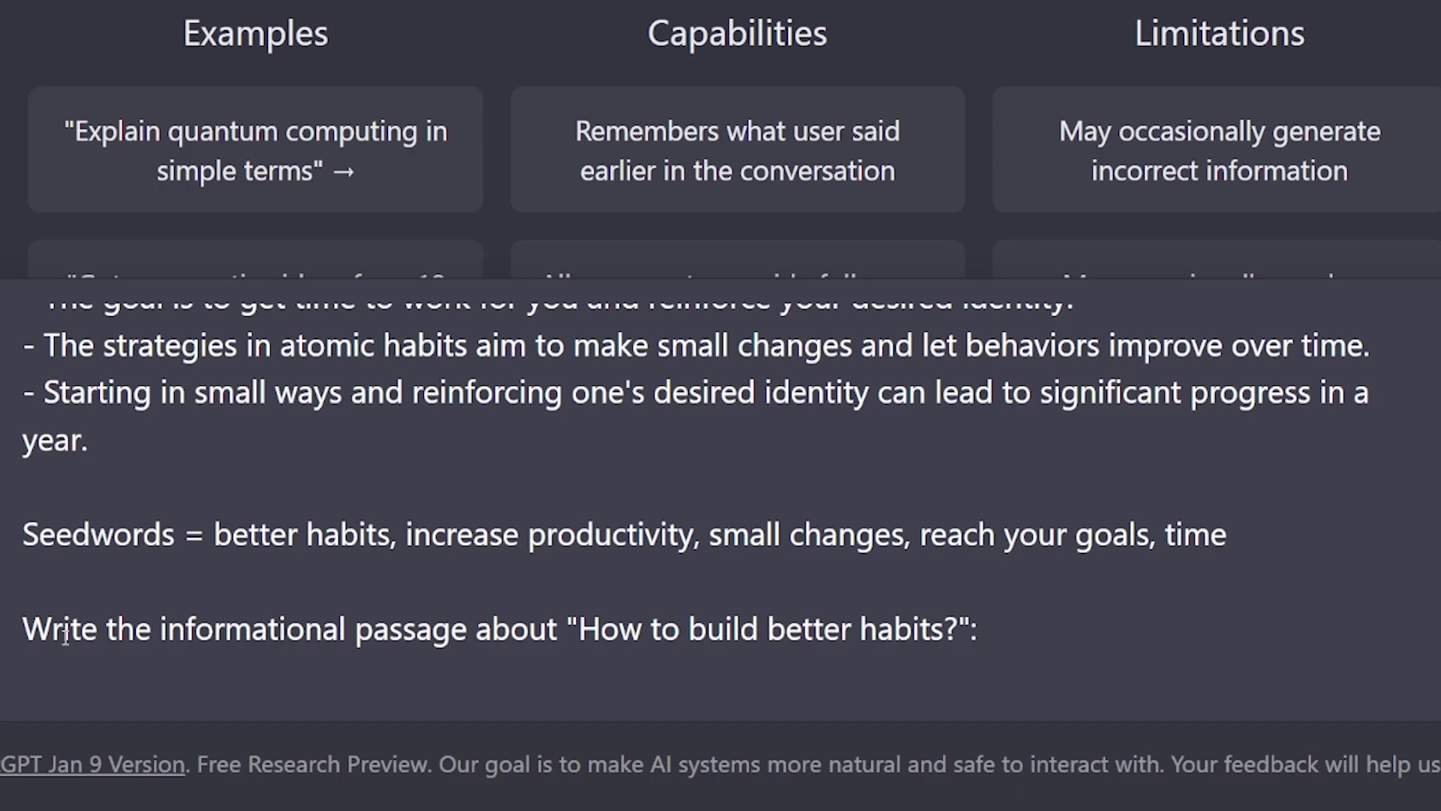
pyautogui.moveTo(24, 630); pyautogui.dragTo(350, 612)
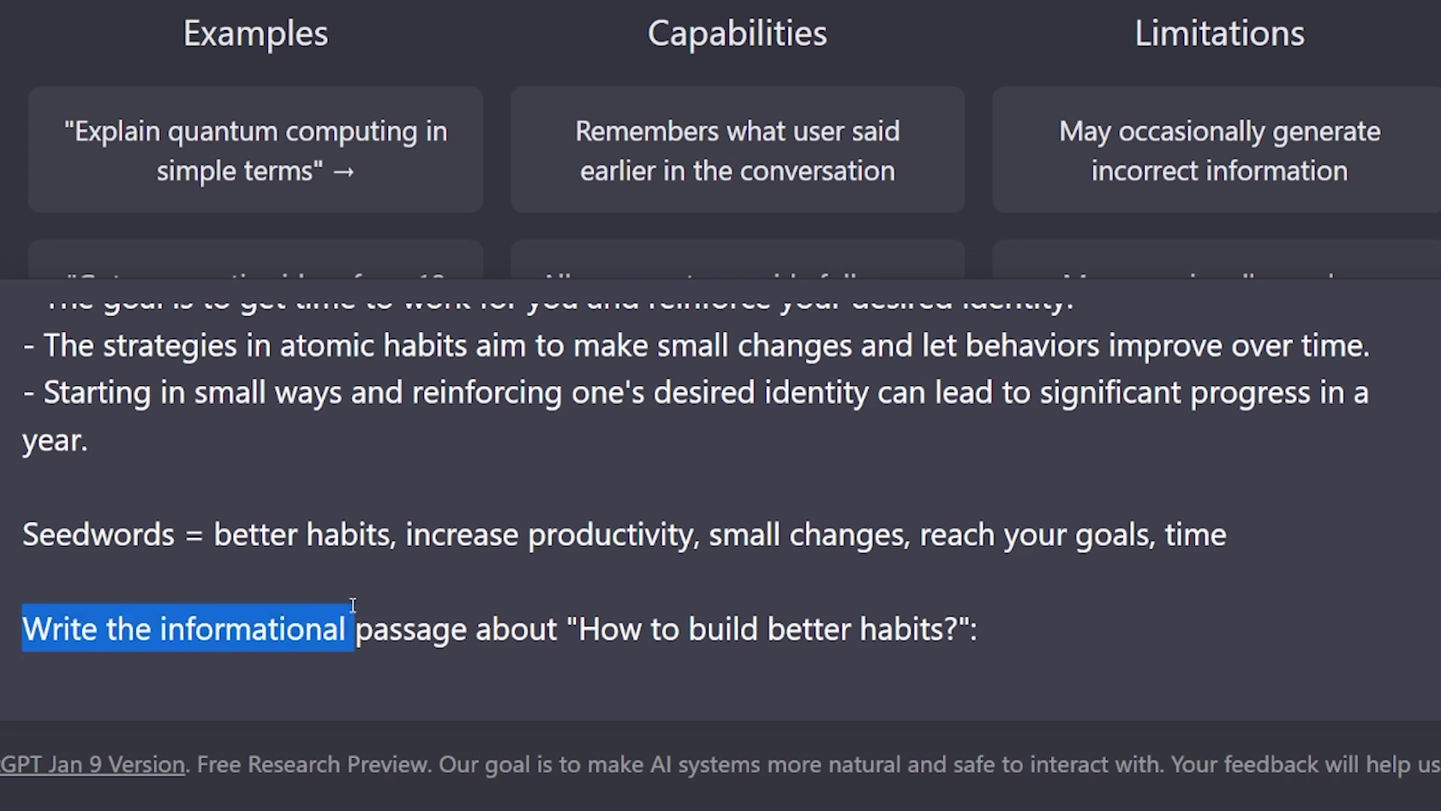
pyautogui.moveTo(455, 629); pyautogui.dragTo(1050, 650)
pyautogui.click(1033, 636)
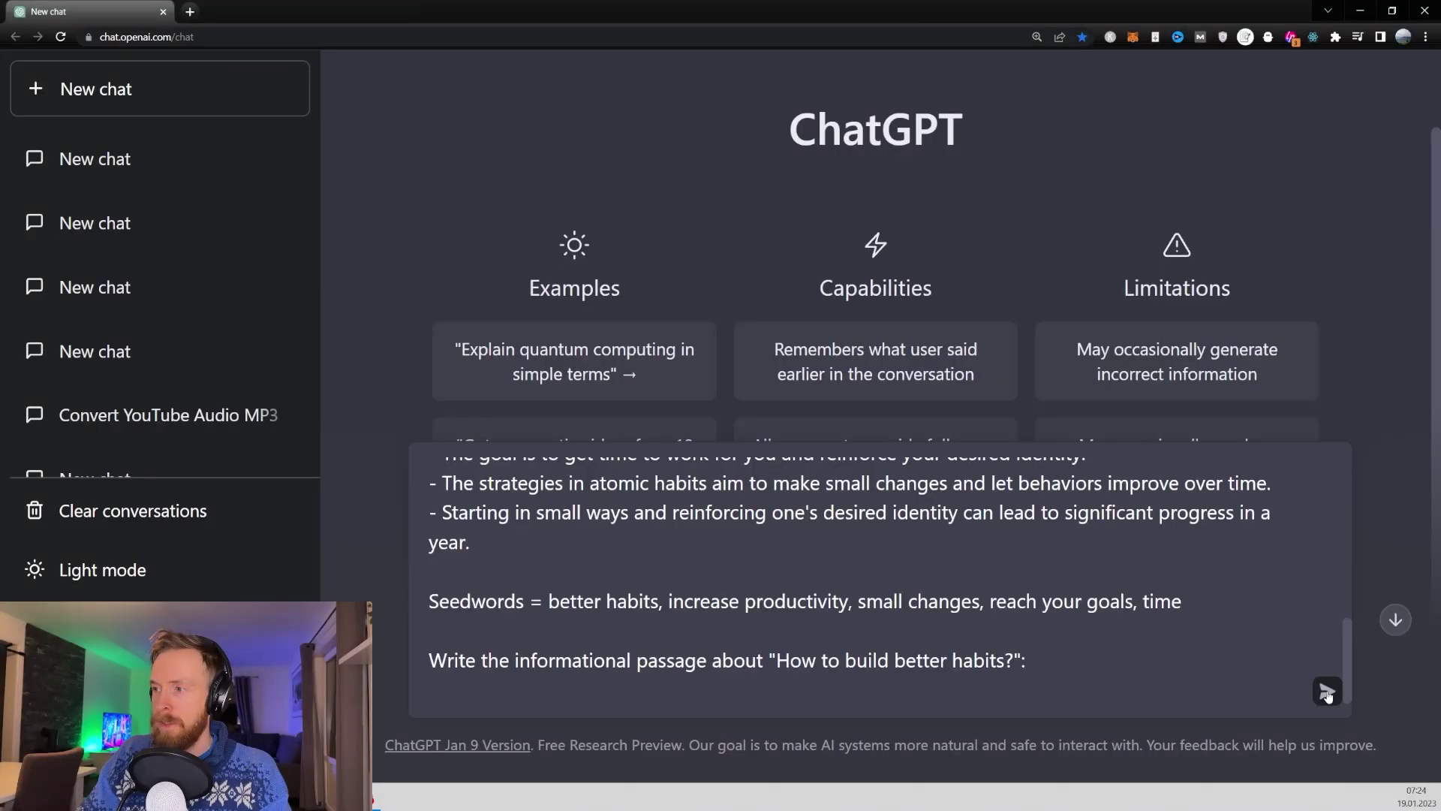
# - Submit the 'How to build better habits?' prompt and look over the generated passage
pyautogui.click(1327, 691)
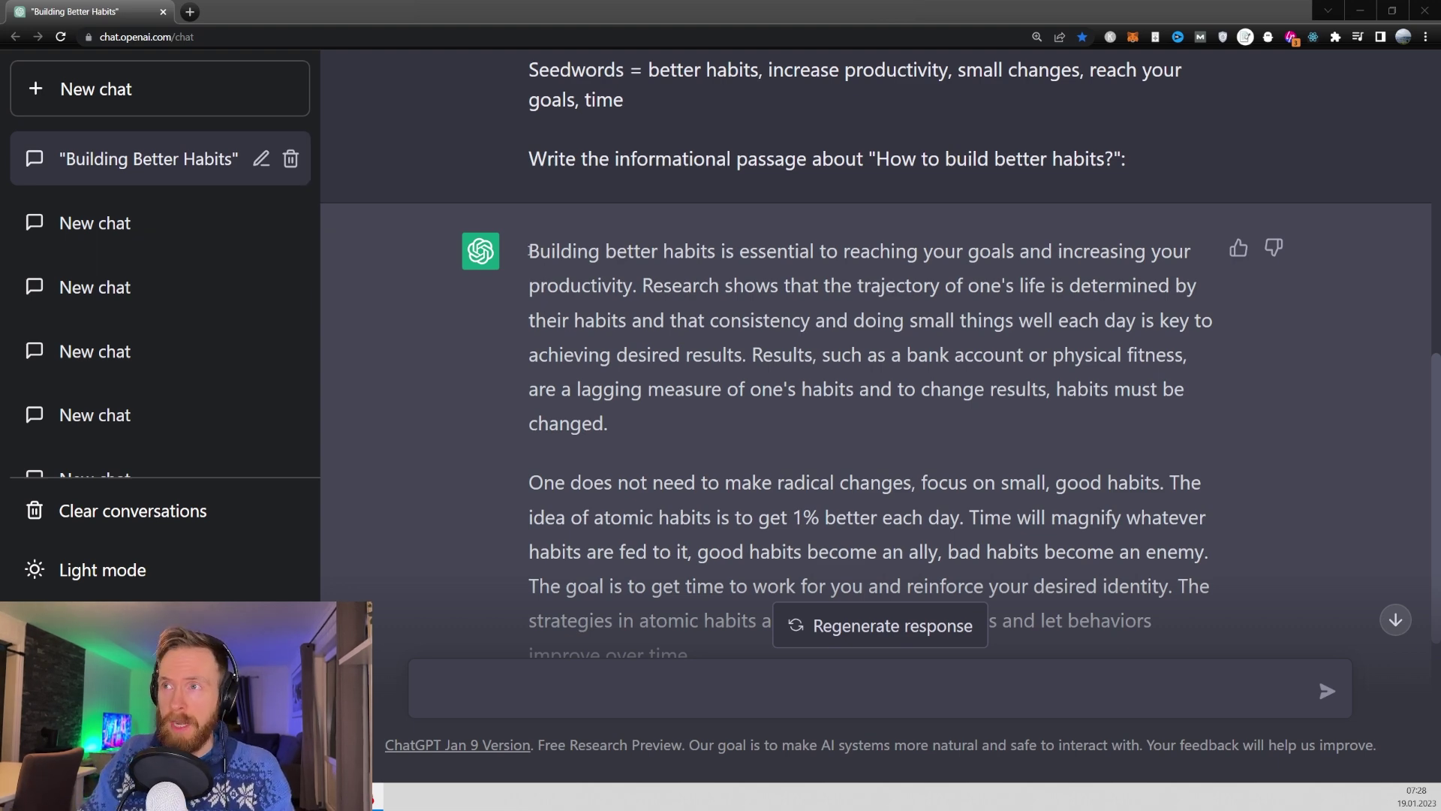
pyautogui.moveTo(529, 251); pyautogui.dragTo(1123, 494)
pyautogui.click(587, 695)
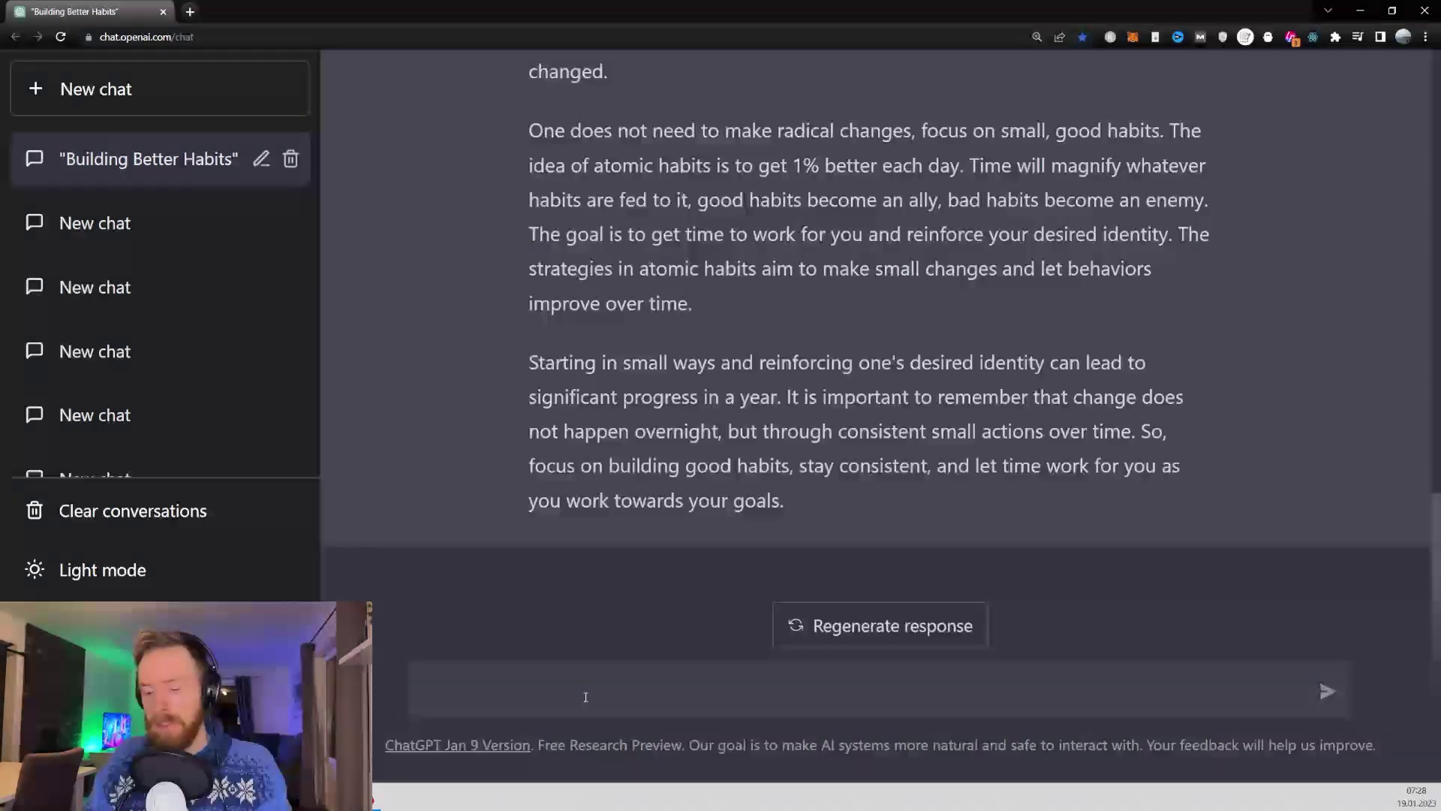
# - Draft the unsent follow-up 'Lets`s think about this passage using an example:'
pyautogui.write('Lets`s think about this using an example')
pyautogui.write(':')
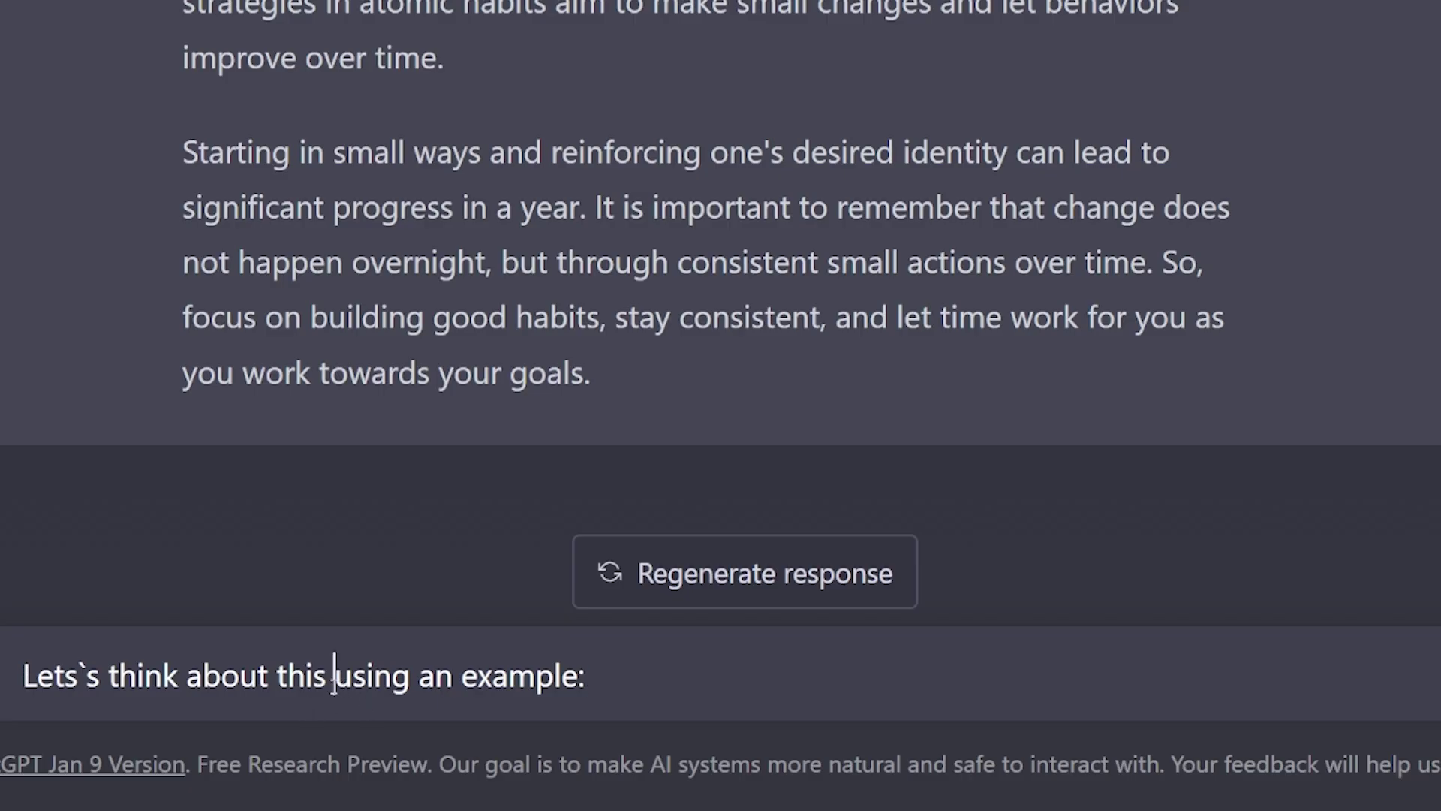
pyautogui.click(334, 687)
pyautogui.write('passage')
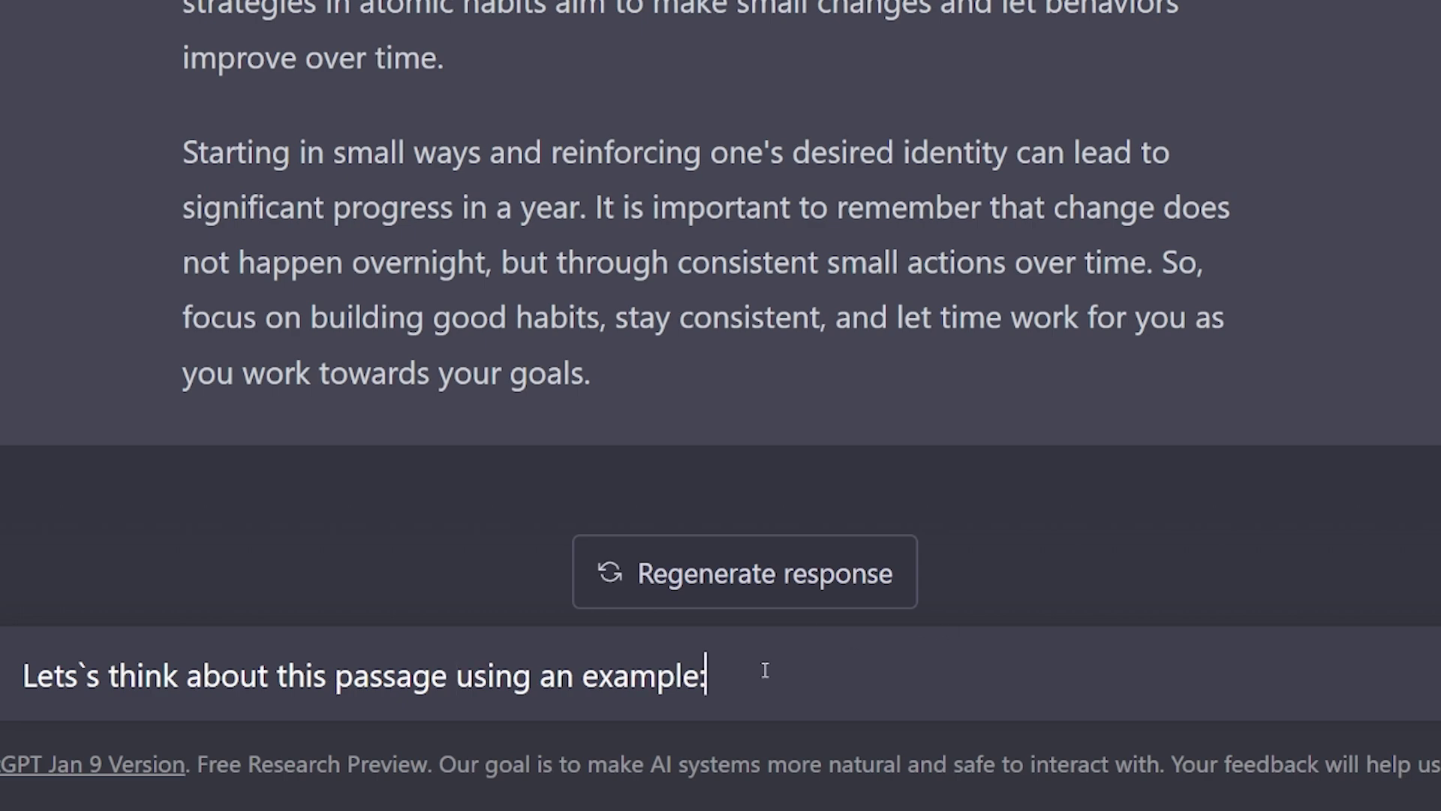
# - Send the example follow-up and read through the reply's daily exercise routine illustration
pyautogui.click(1437, 679)
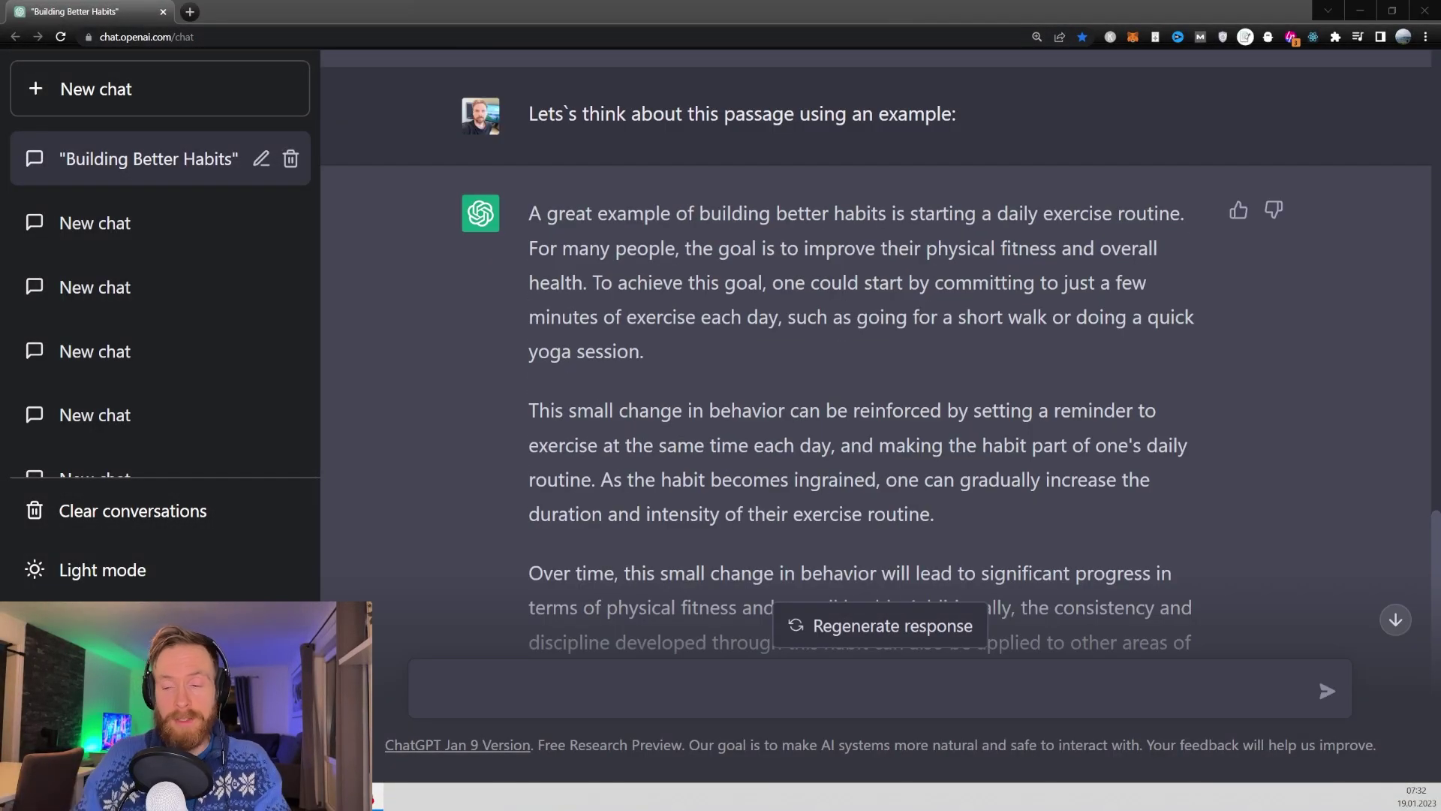
pyautogui.moveTo(530, 213); pyautogui.dragTo(1149, 220)
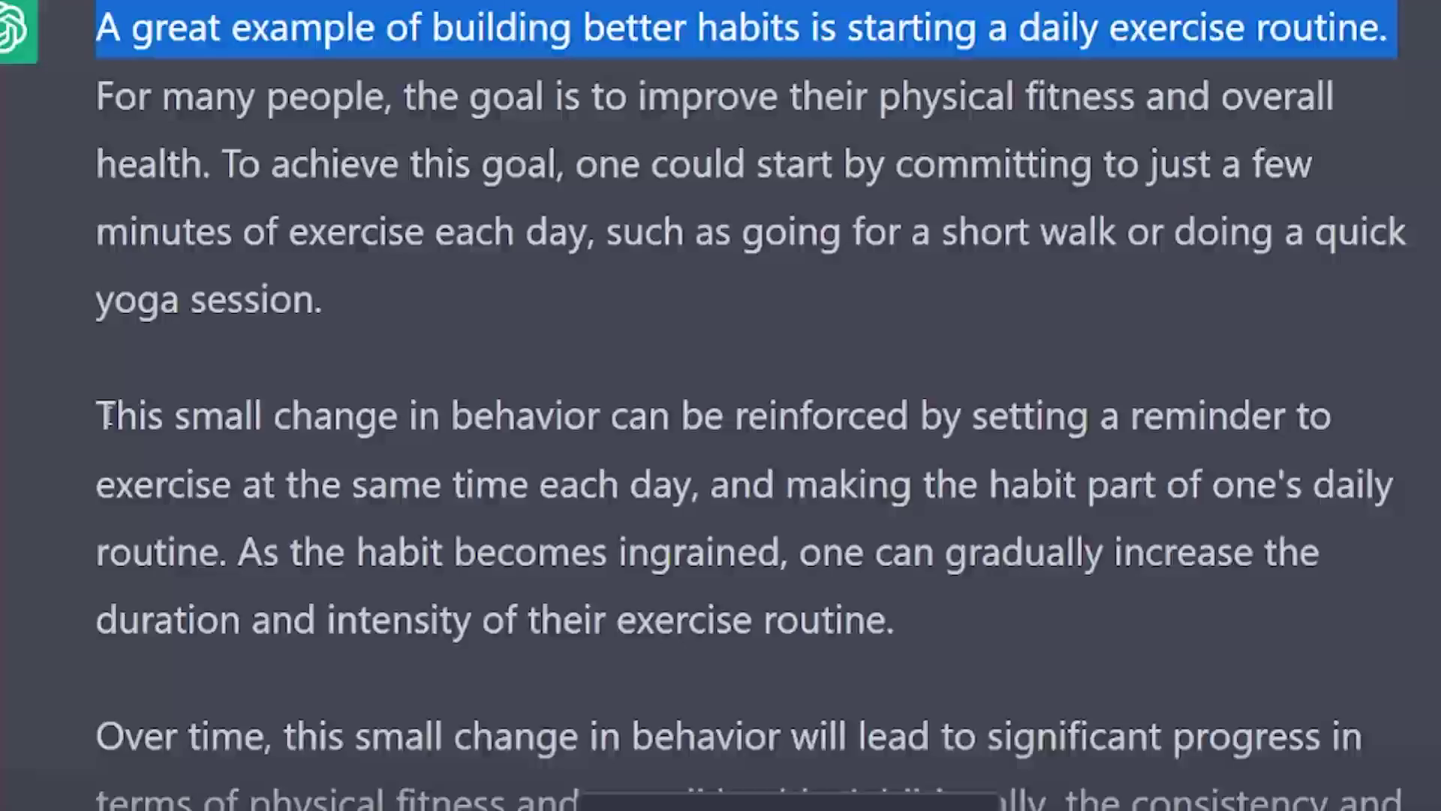
pyautogui.moveTo(529, 410); pyautogui.dragTo(233, 552)
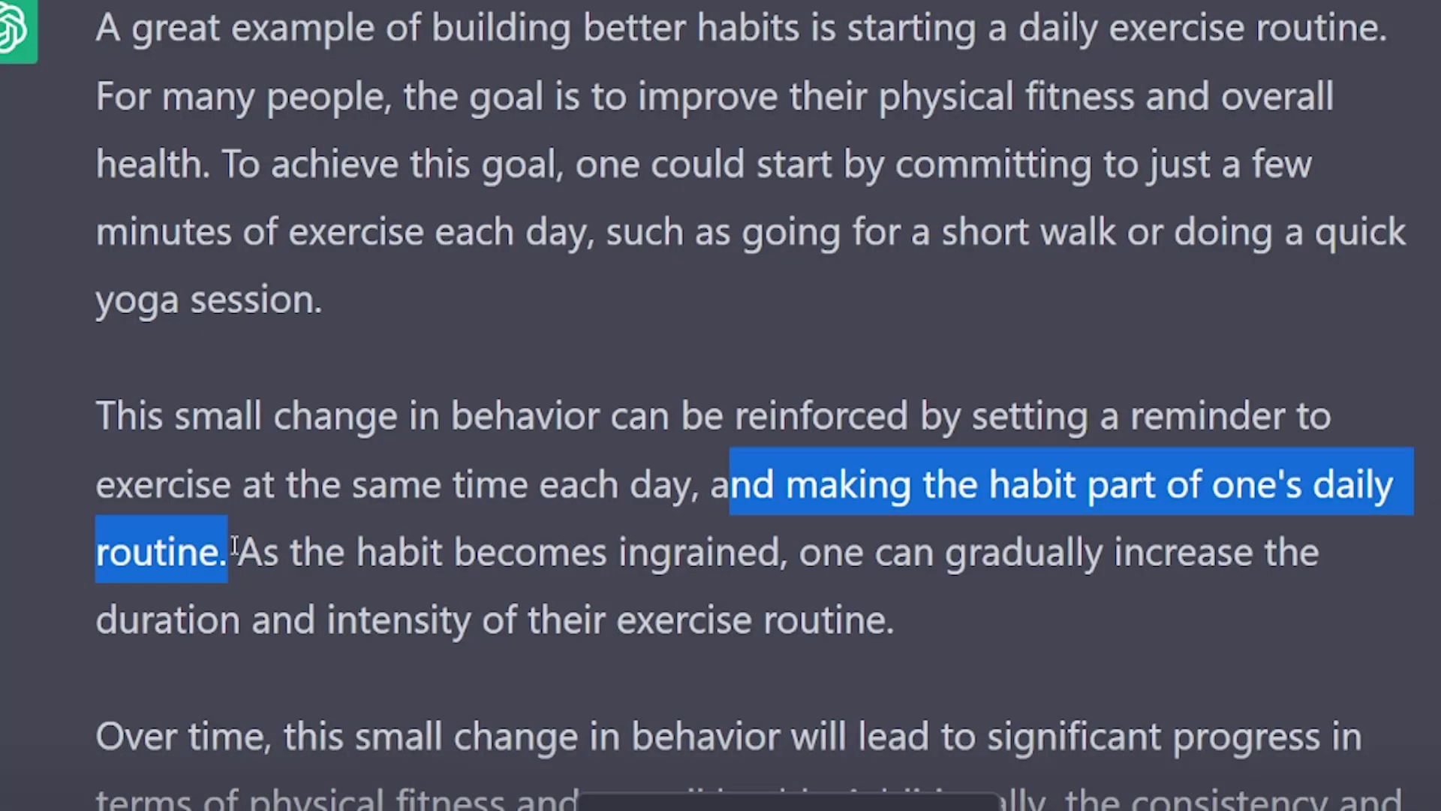
pyautogui.click(487, 371)
pyautogui.scroll(-3, 726, 387)
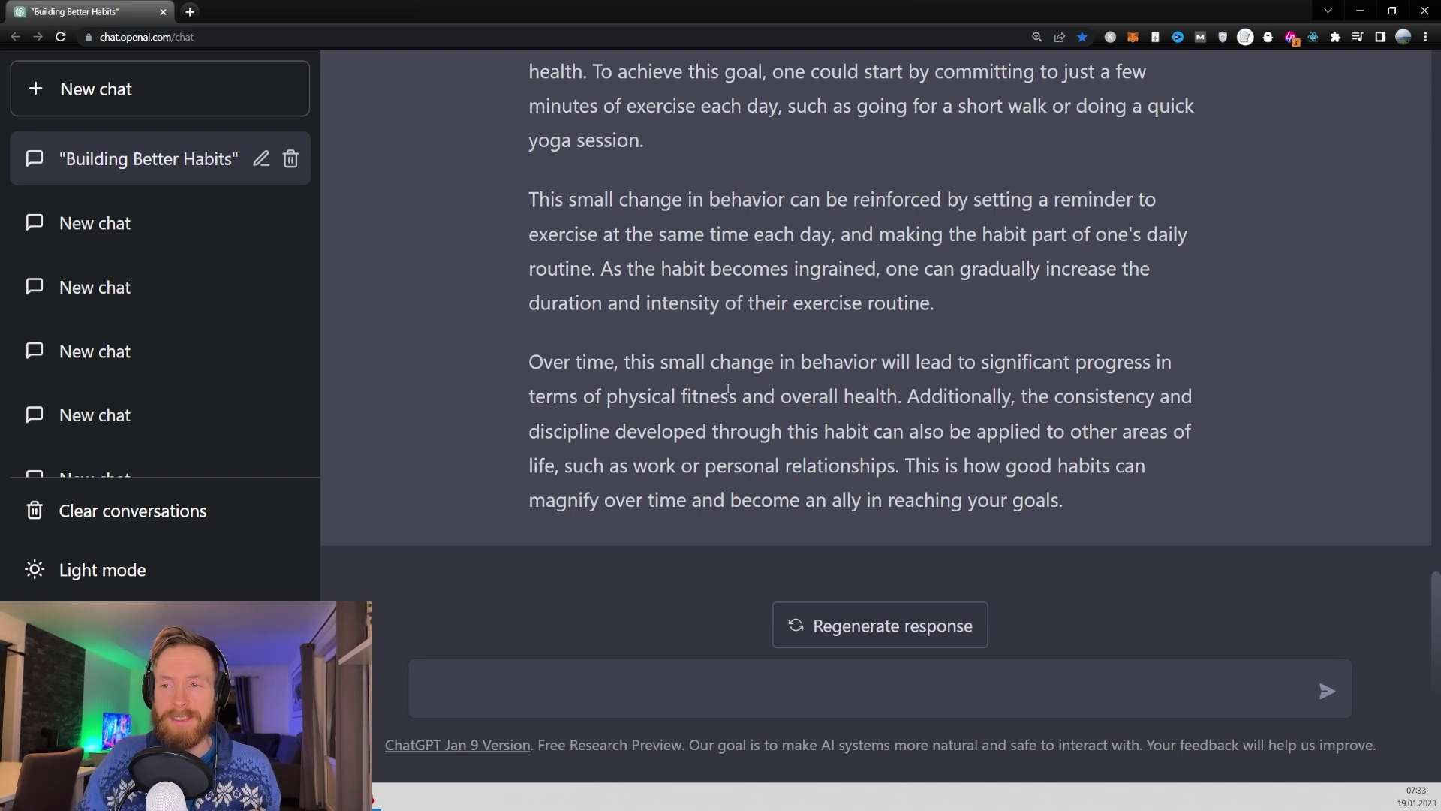
pyautogui.click(503, 688)
pyautogui.write("Lets think about this passage from a 'reverse' perspective:")
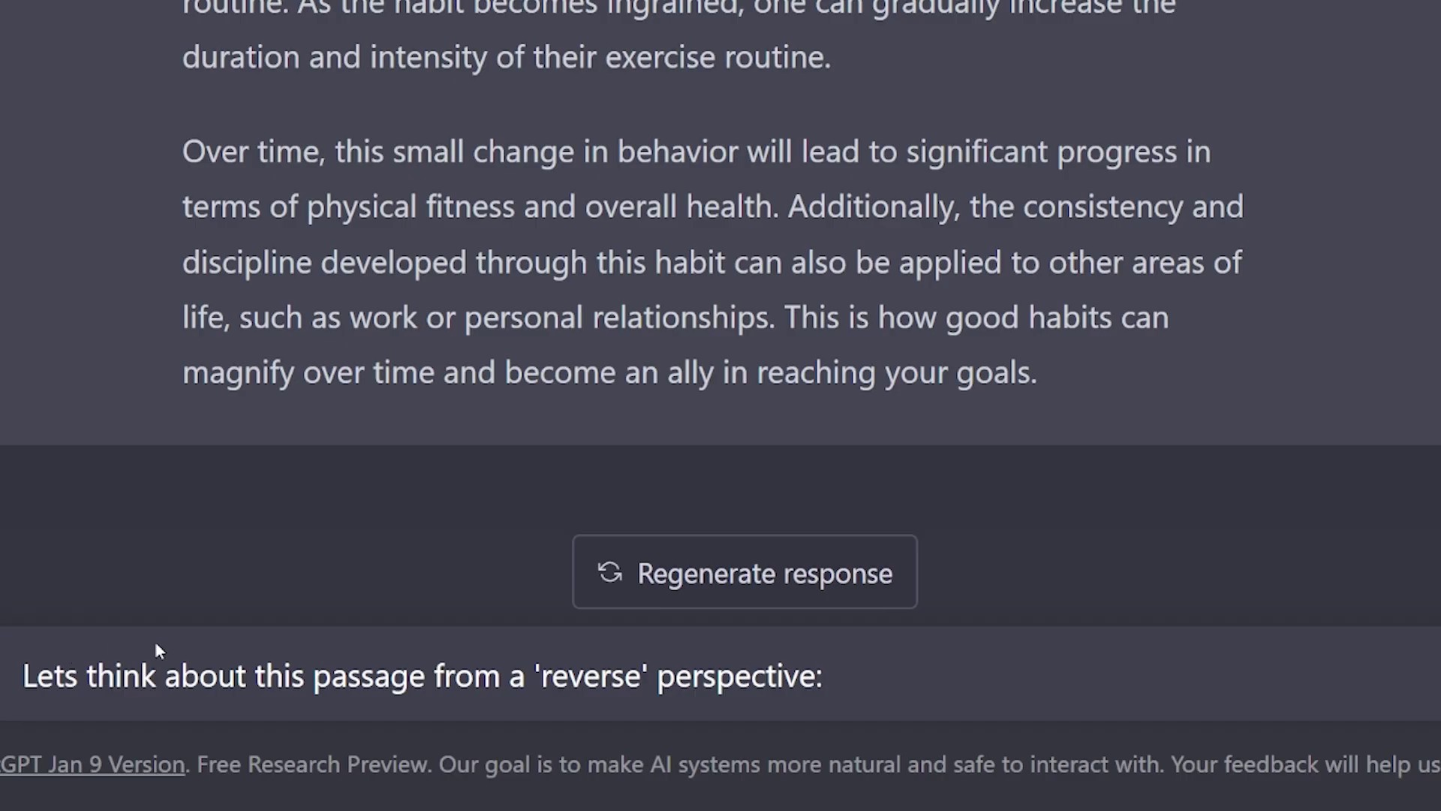
pyautogui.moveTo(434, 675); pyautogui.dragTo(840, 692)
pyautogui.click(844, 691)
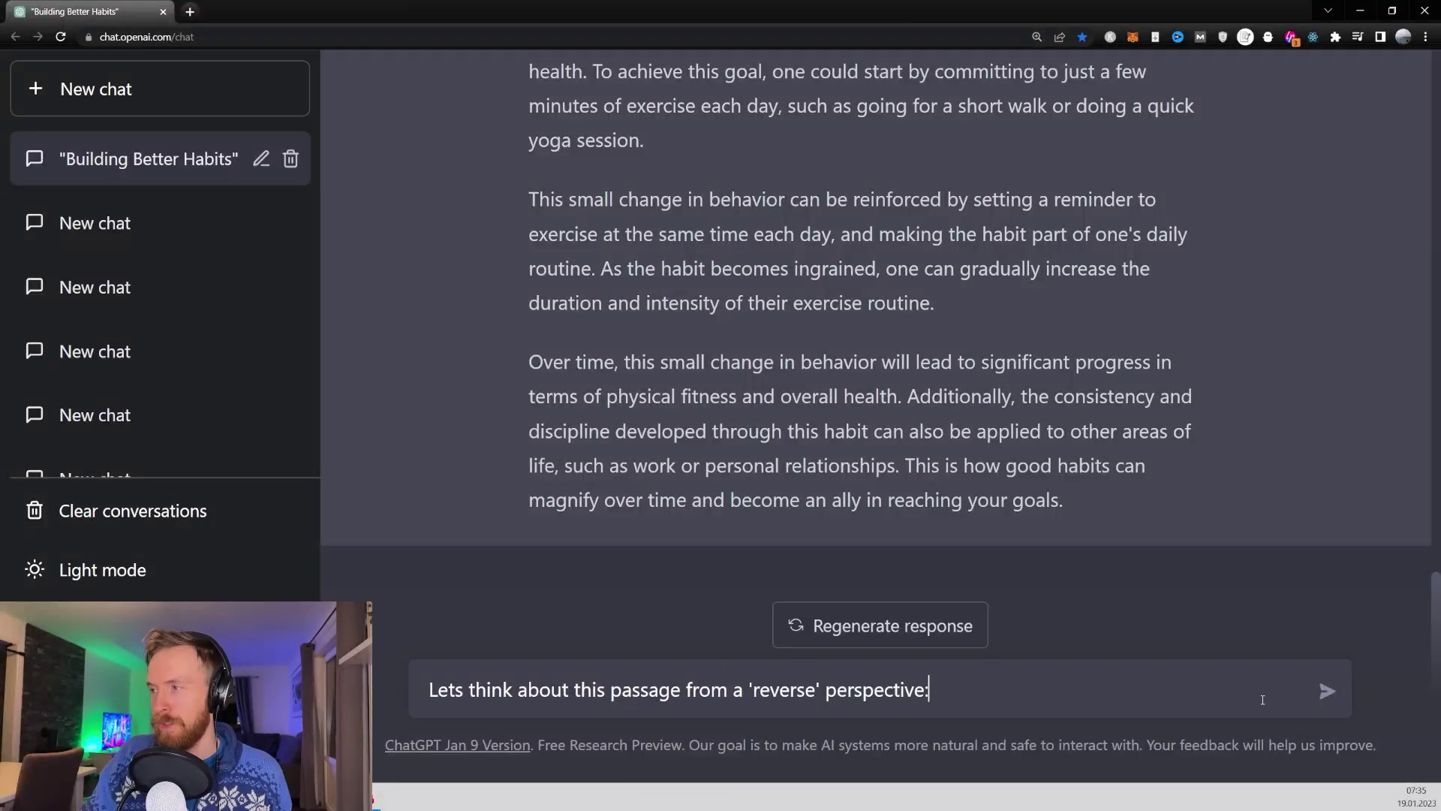
pyautogui.click(1327, 694)
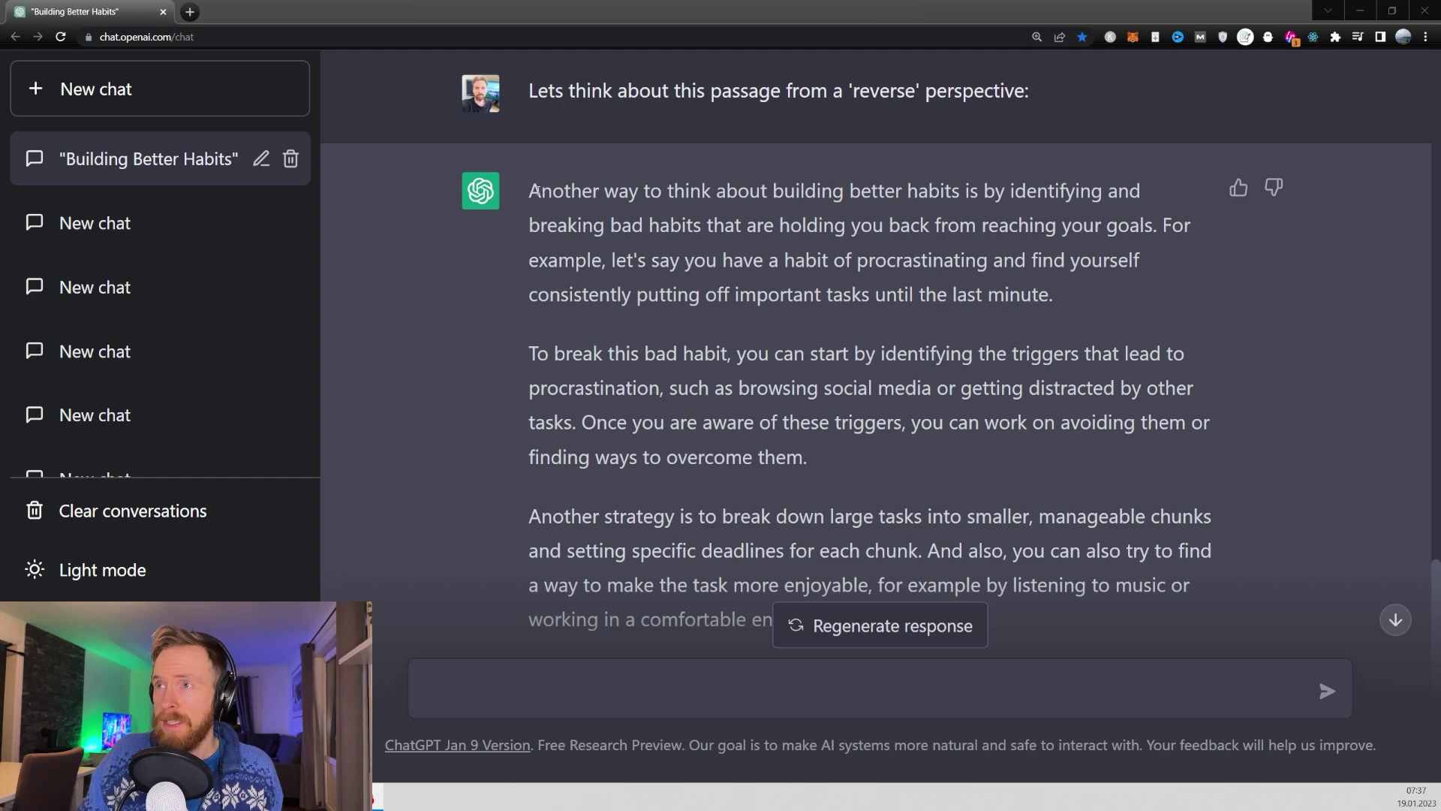
pyautogui.moveTo(529, 191); pyautogui.dragTo(959, 225)
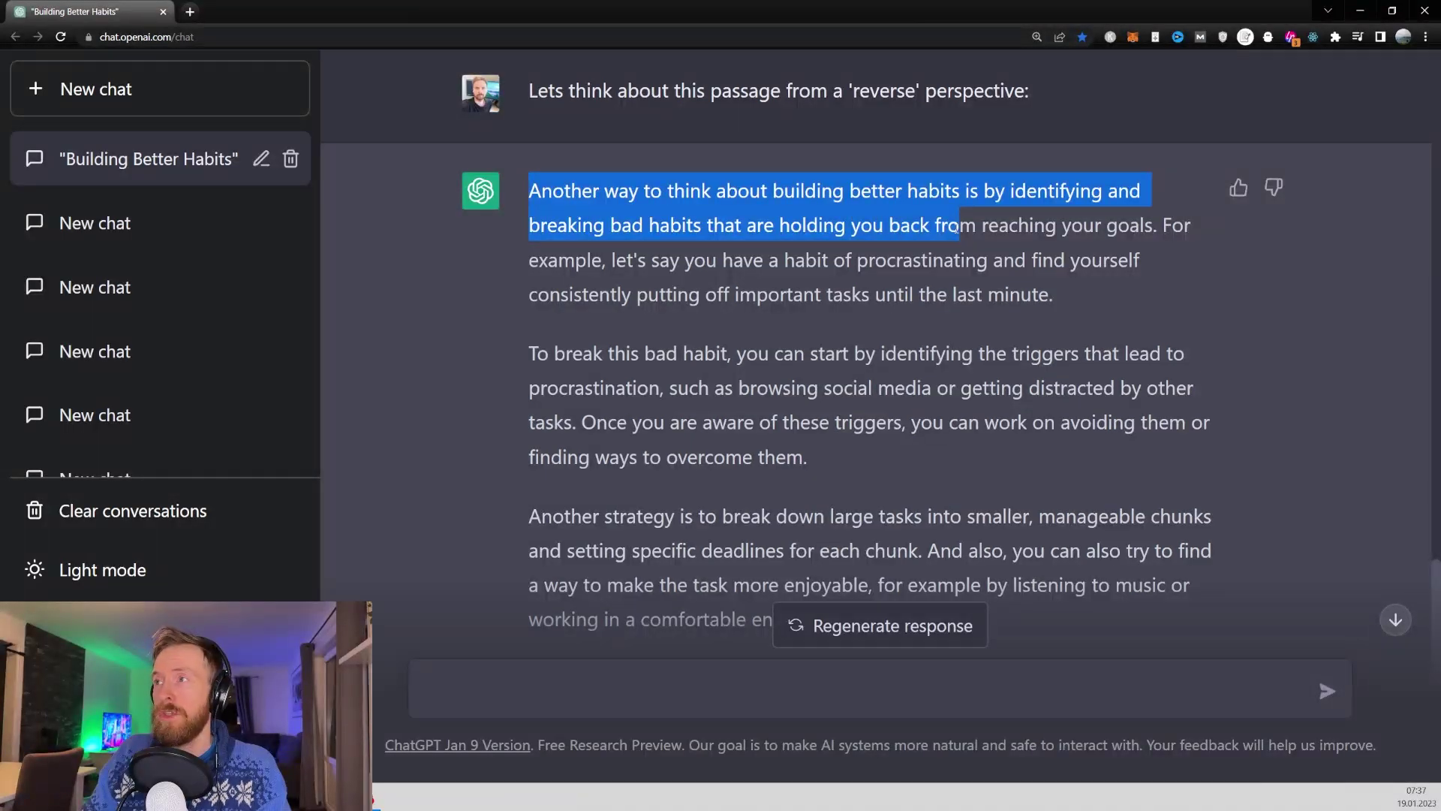
pyautogui.click(1087, 295)
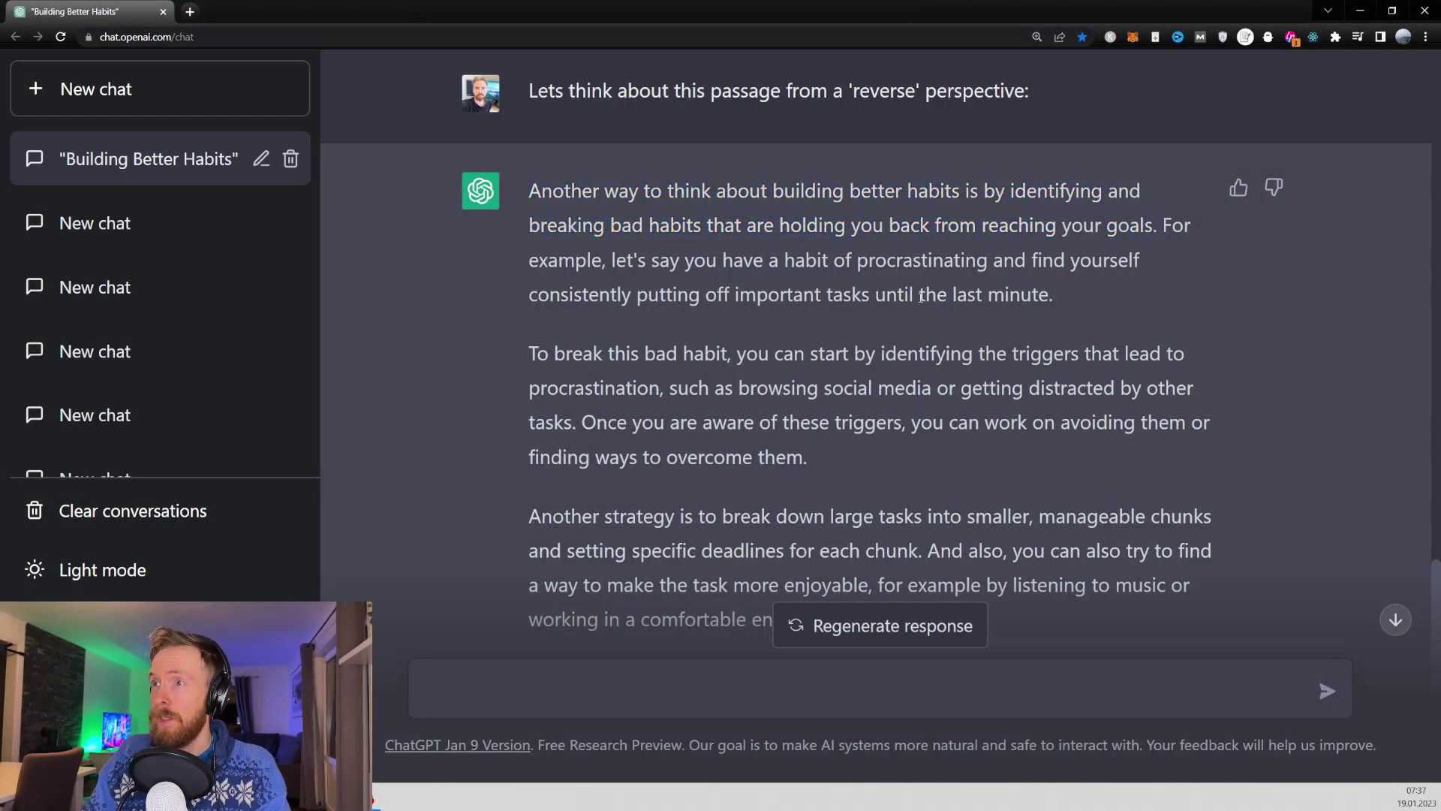
pyautogui.moveTo(677, 260); pyautogui.dragTo(895, 261)
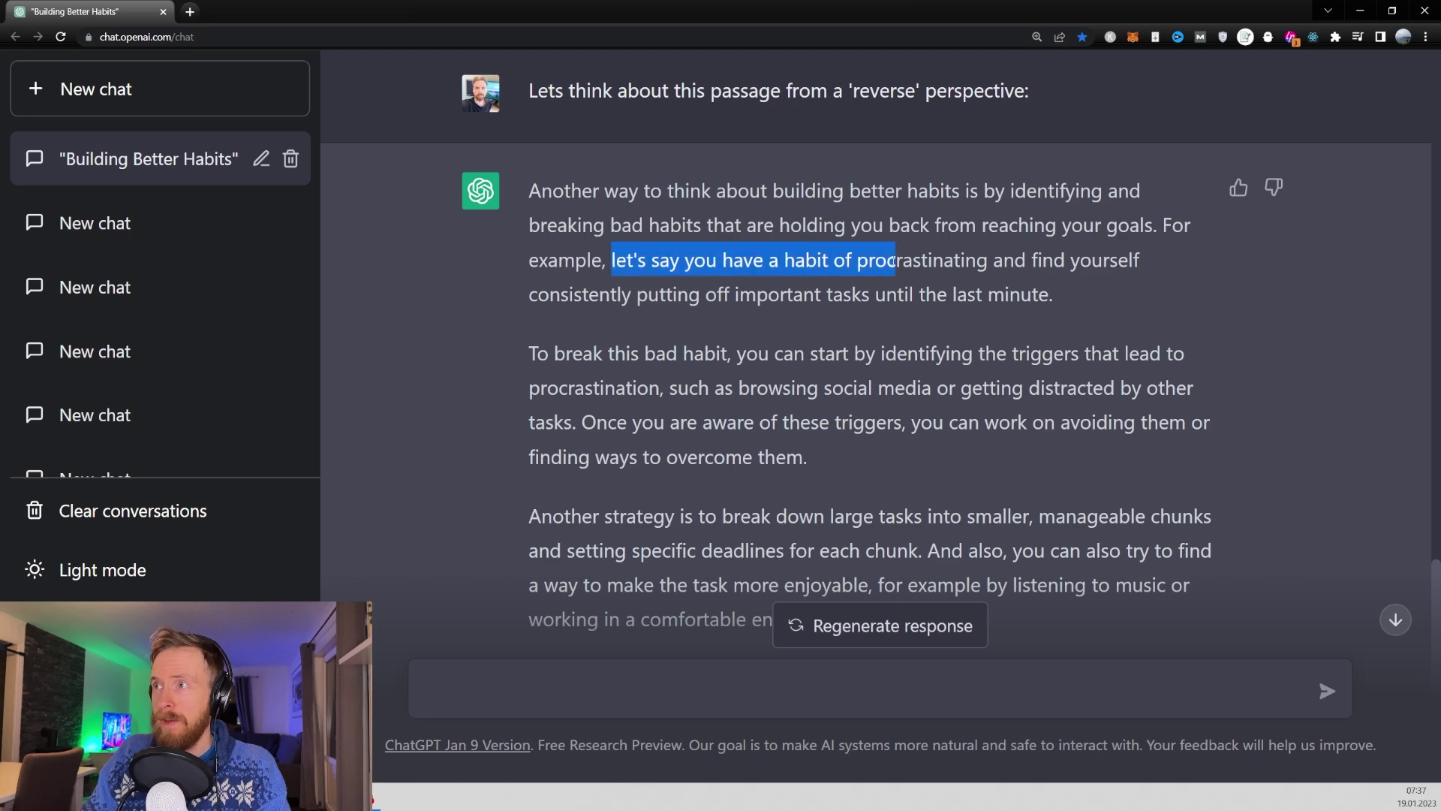
pyautogui.moveTo(1020, 260); pyautogui.dragTo(889, 299)
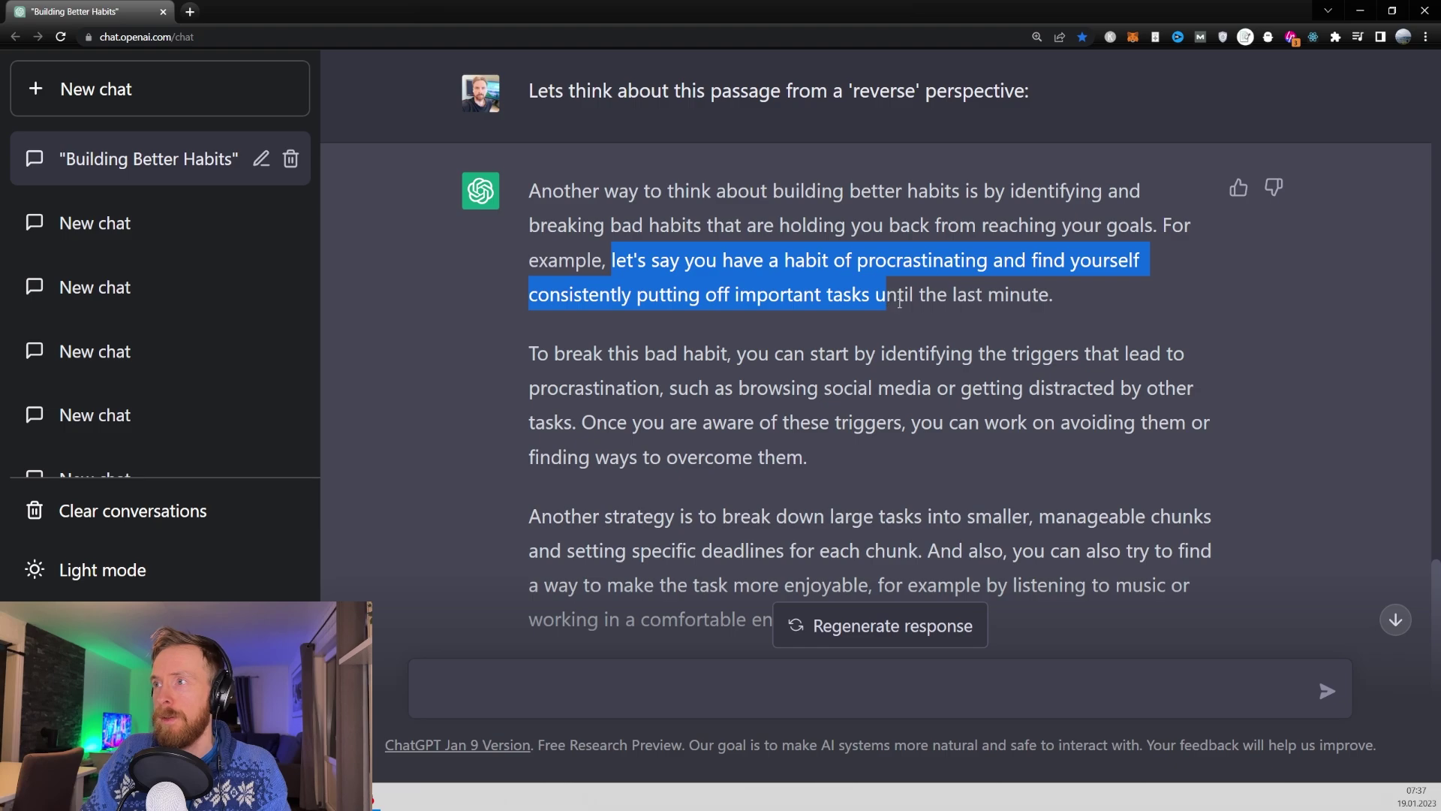
pyautogui.moveTo(1003, 299); pyautogui.dragTo(1076, 298)
pyautogui.click(1076, 299)
pyautogui.scroll(-2, 1076, 300)
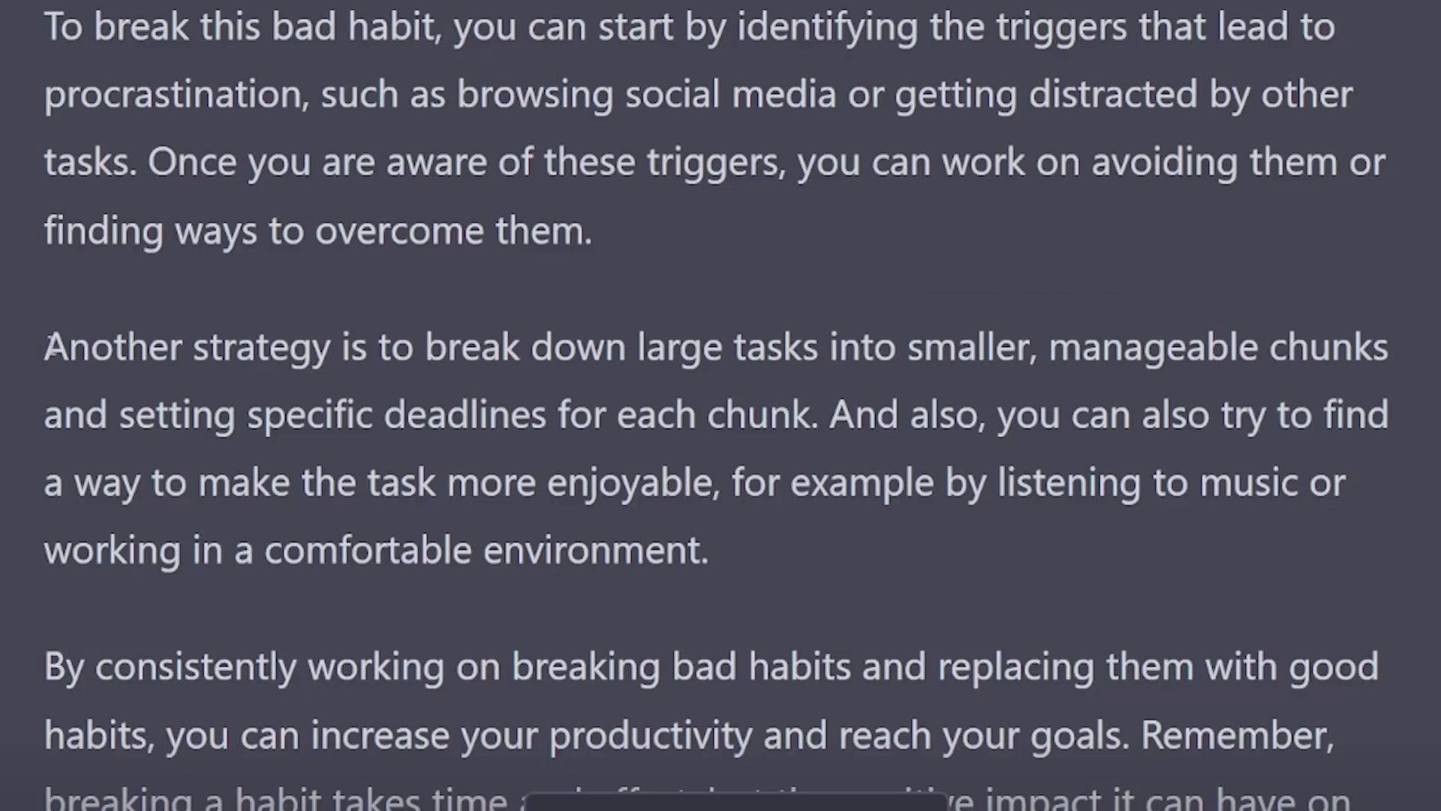
pyautogui.moveTo(46, 347); pyautogui.dragTo(814, 422)
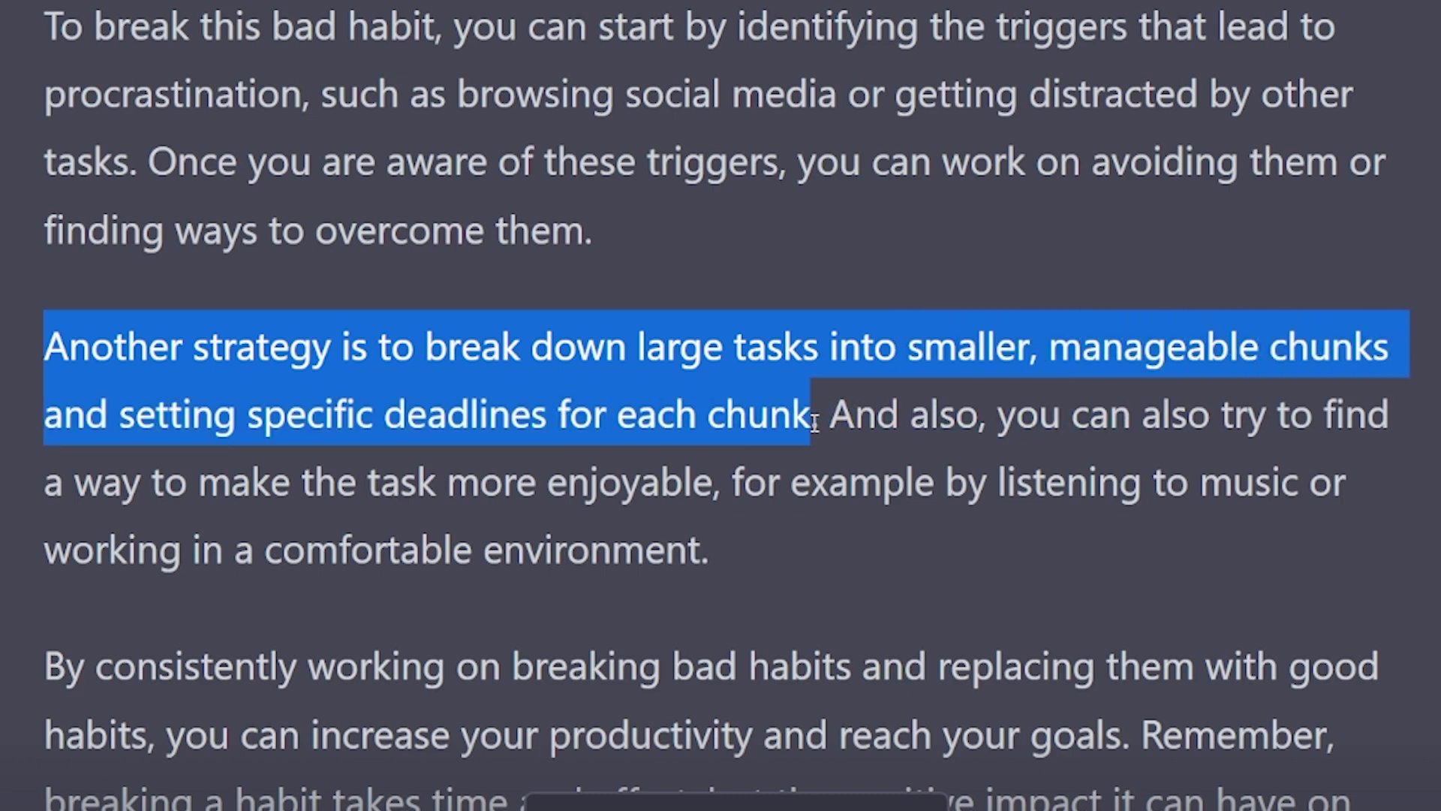
pyautogui.click(832, 414)
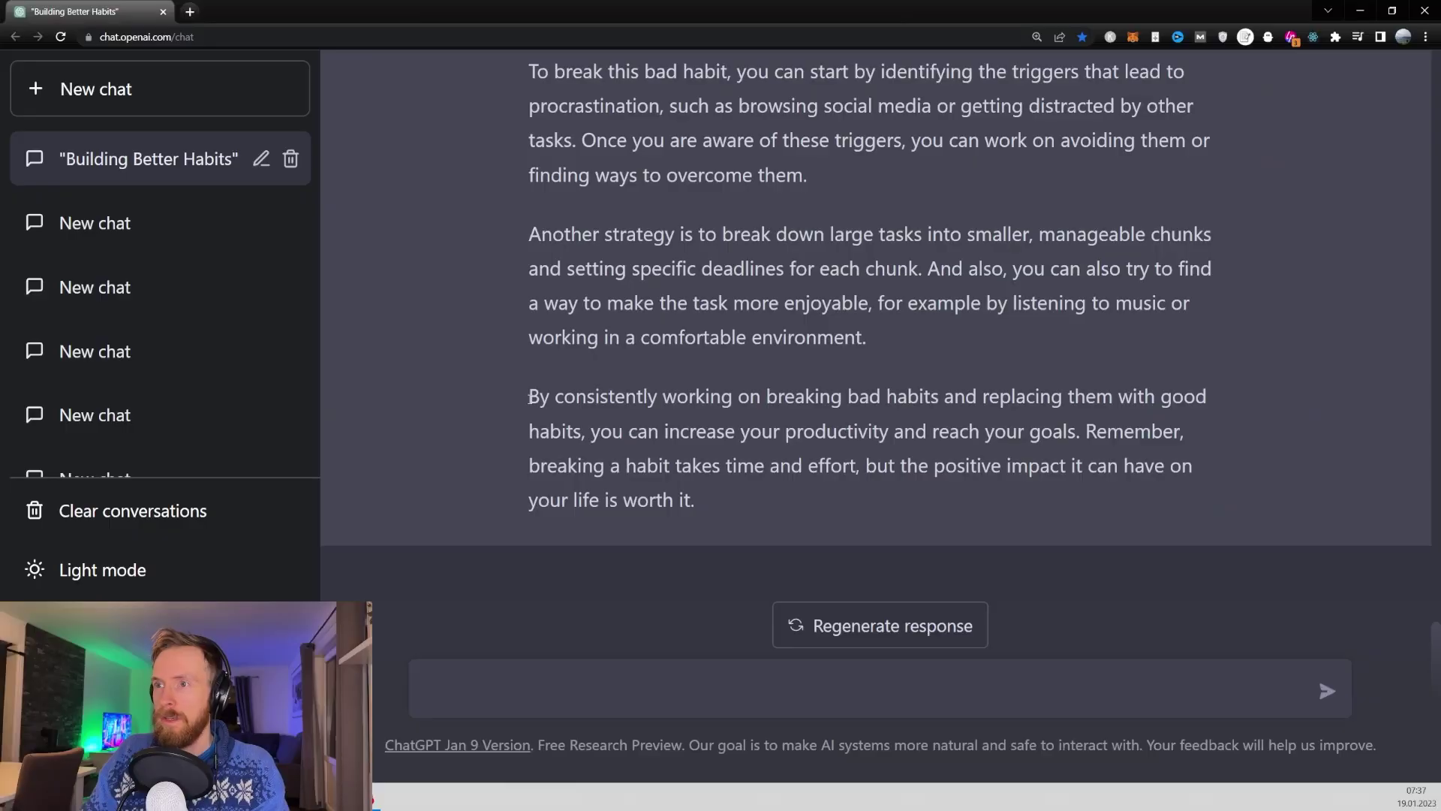
pyautogui.moveTo(530, 398); pyautogui.dragTo(681, 398)
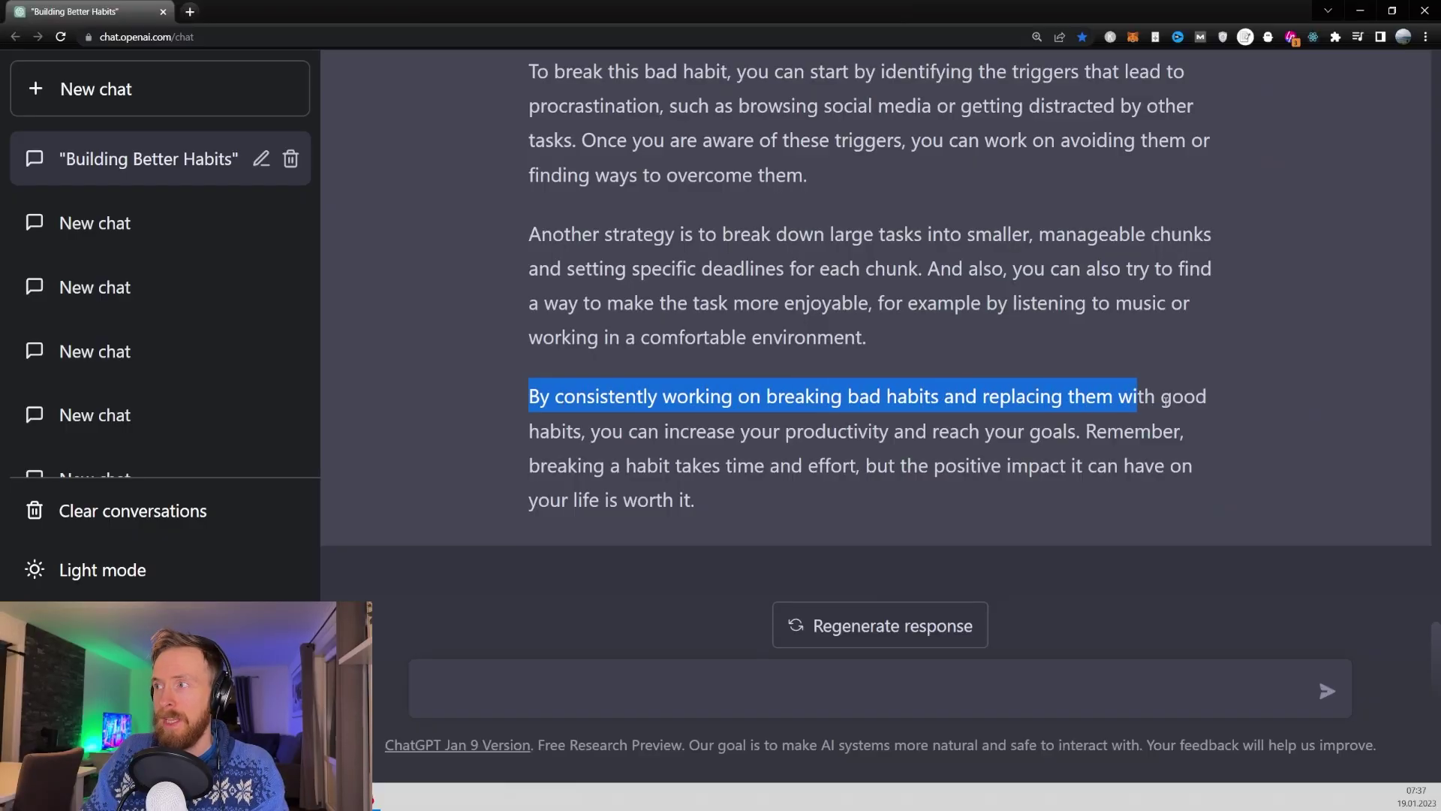
pyautogui.moveTo(1164, 398); pyautogui.dragTo(1043, 433)
# - Send the drafted prompt 'Lets`s think about this passage in a bigger context:'
pyautogui.click(926, 404)
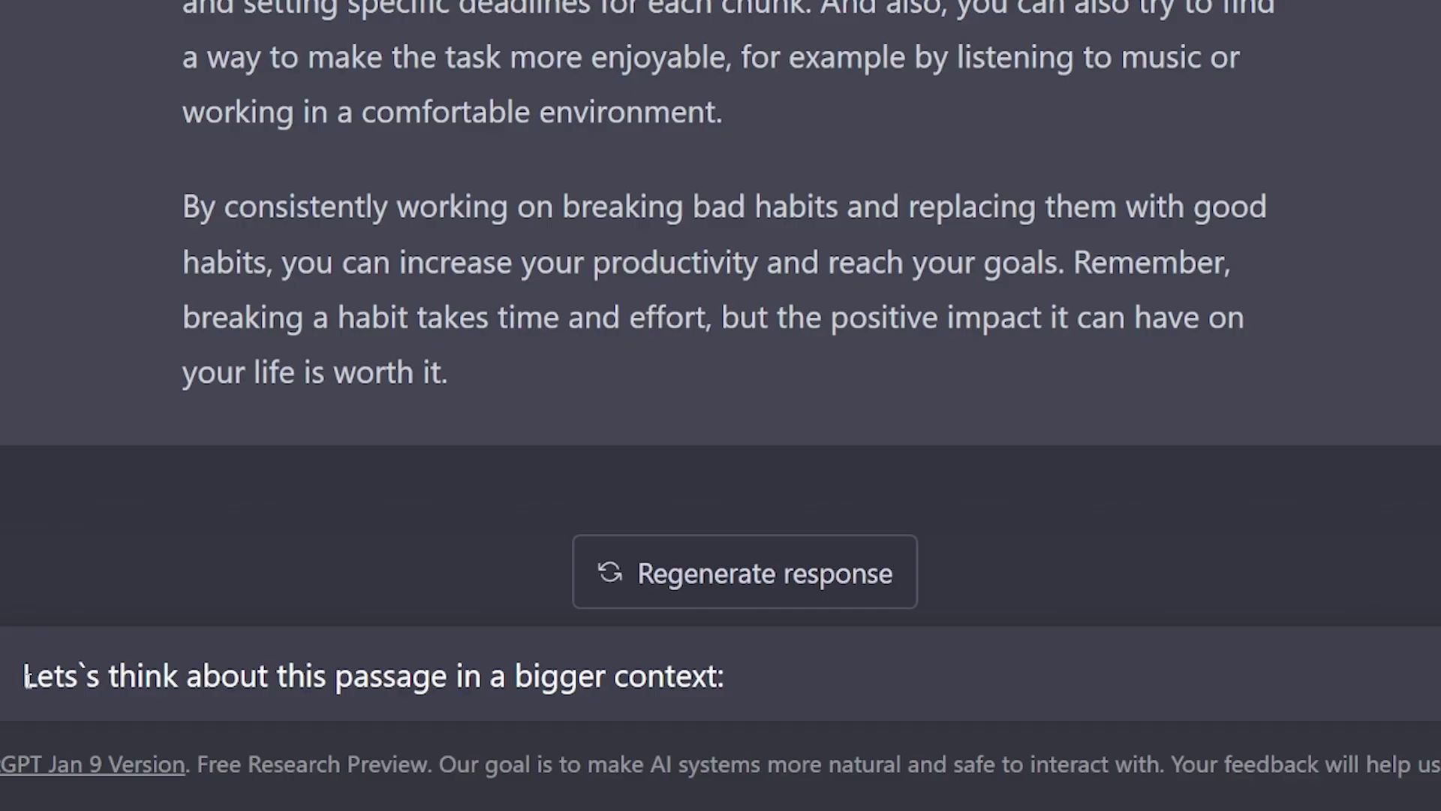
pyautogui.moveTo(26, 679); pyautogui.dragTo(766, 685)
pyautogui.click(763, 680)
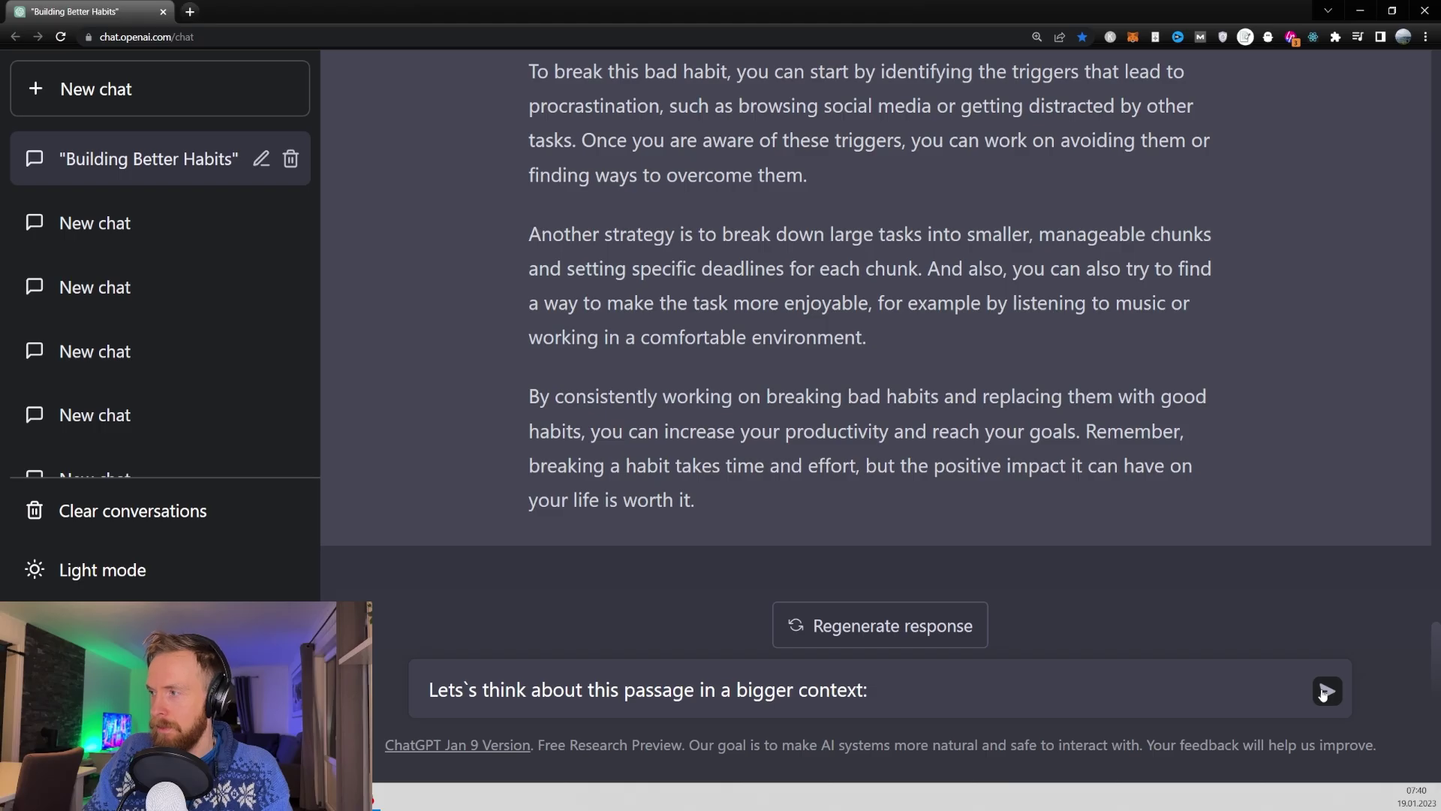
pyautogui.click(1322, 685)
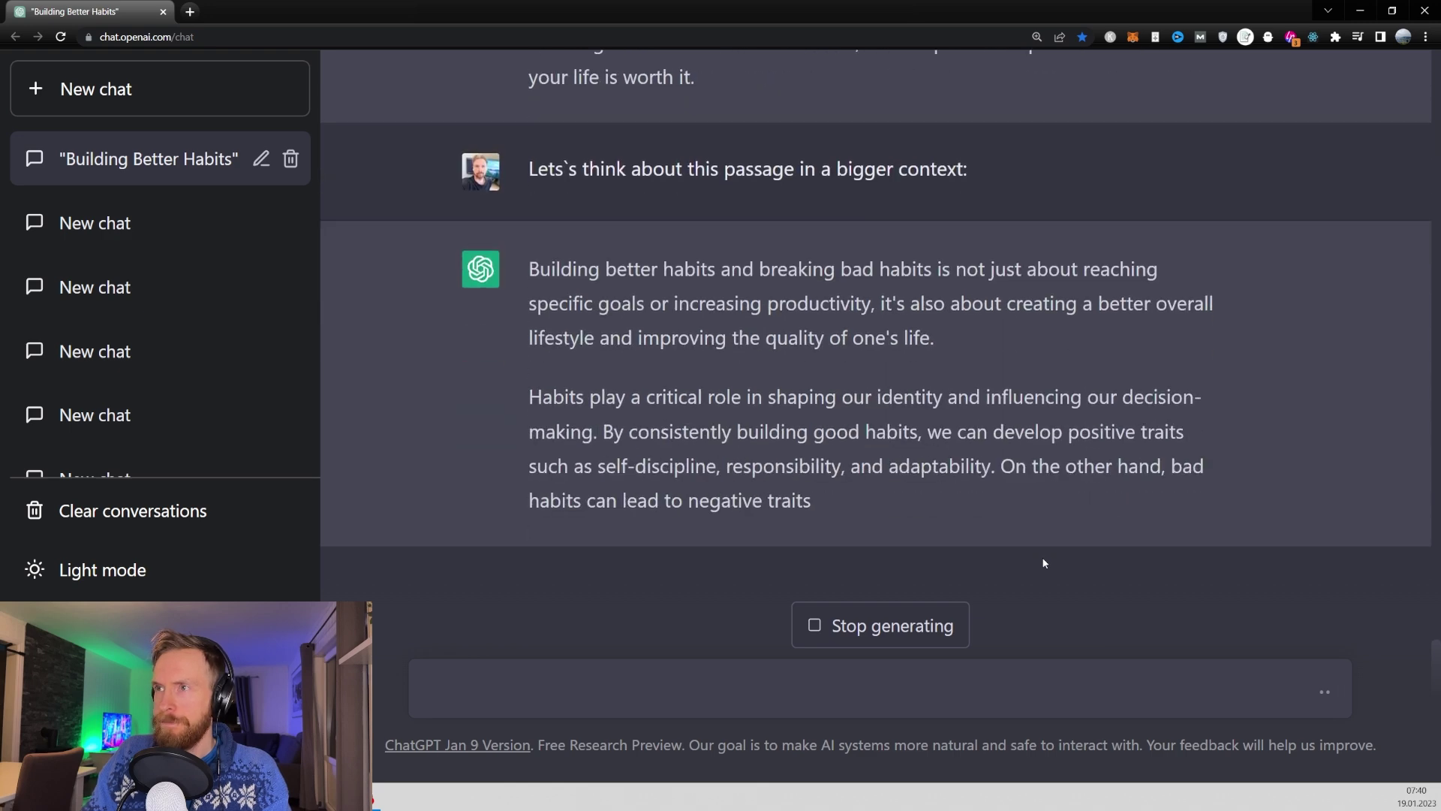
# - Highlight the reply's points on self-efficacy, self-esteem and self-improvement
pyautogui.scroll(5, 518, 251)
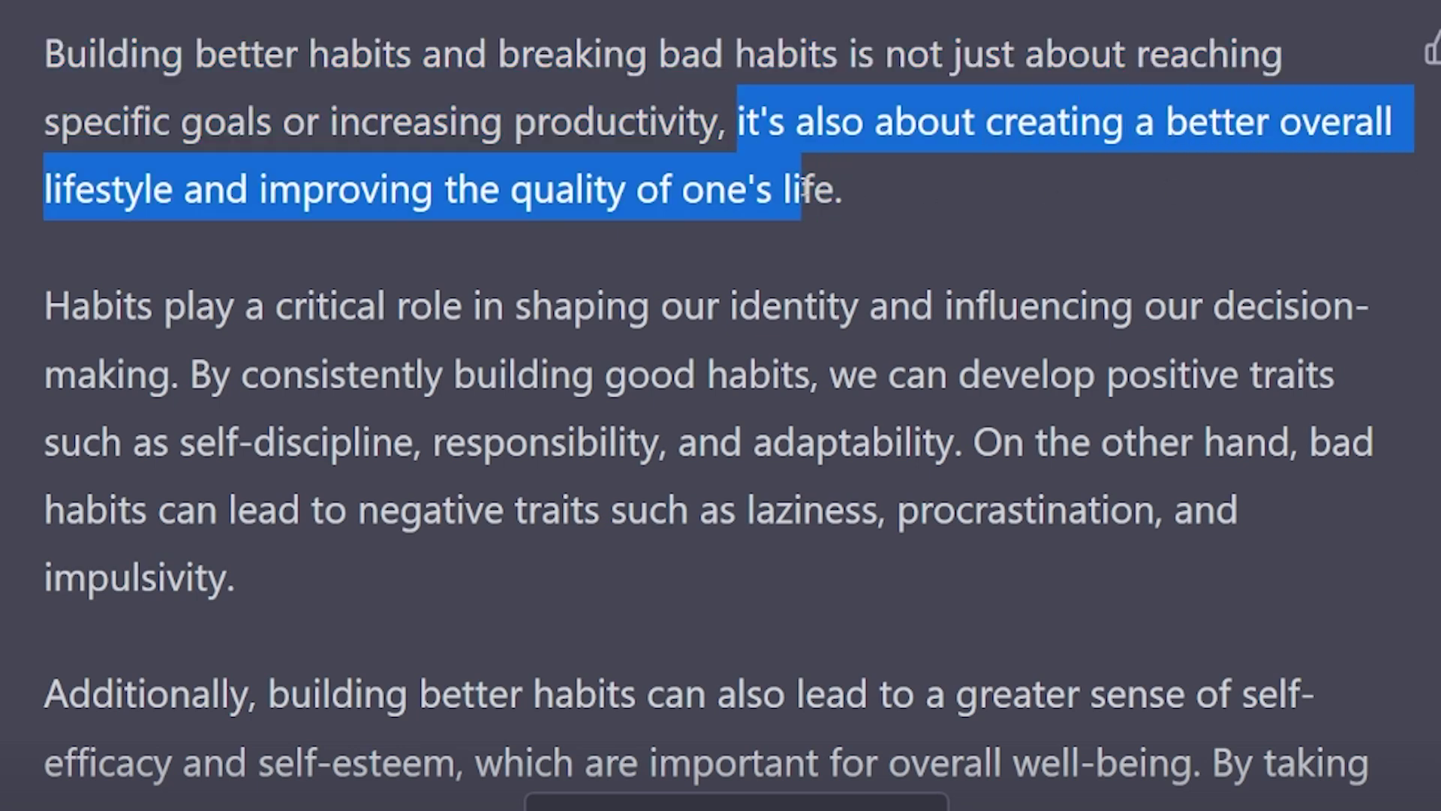
pyautogui.click(884, 197)
pyautogui.scroll(-4, 884, 197)
pyautogui.moveTo(45, 694); pyautogui.dragTo(61, 694)
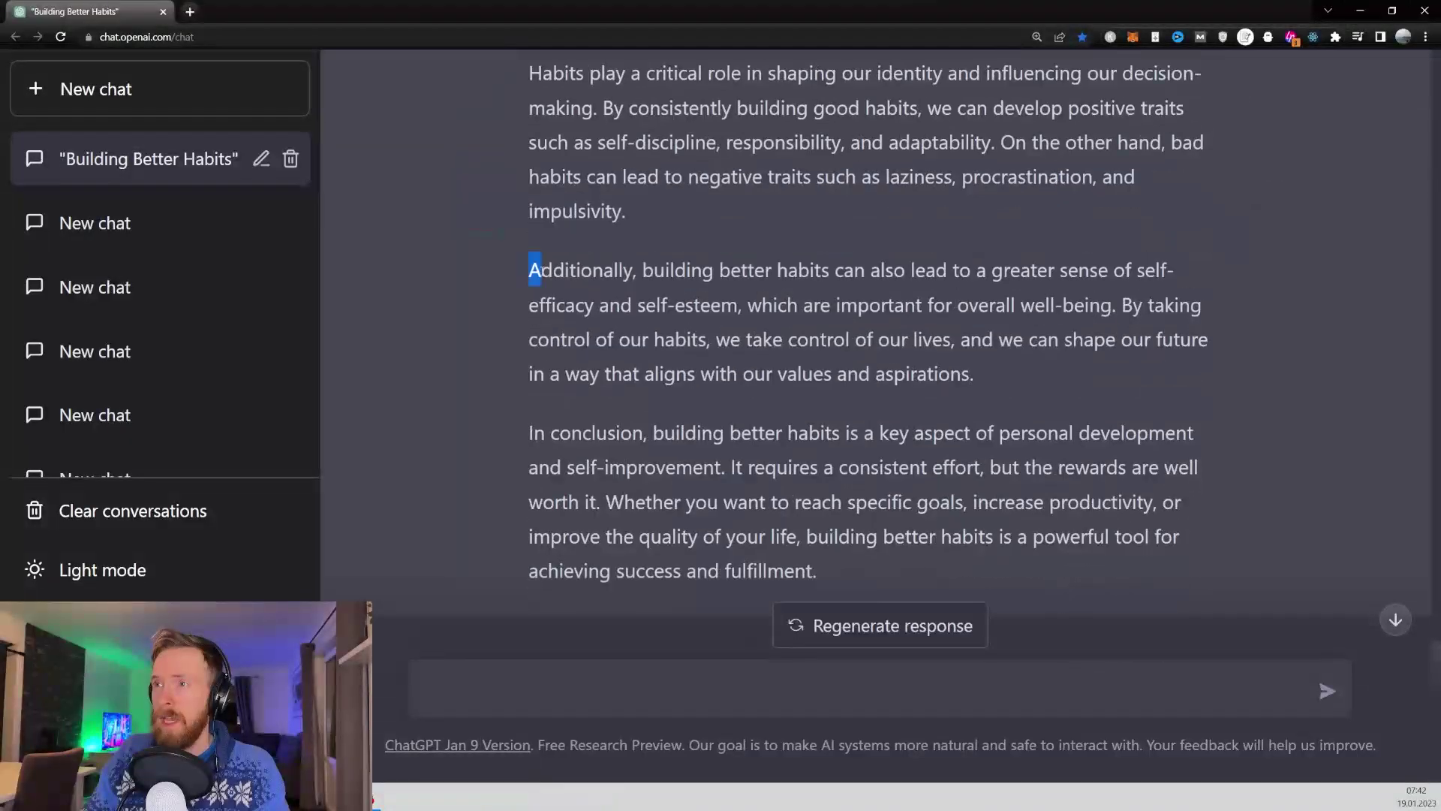
pyautogui.moveTo(540, 272); pyautogui.dragTo(739, 305)
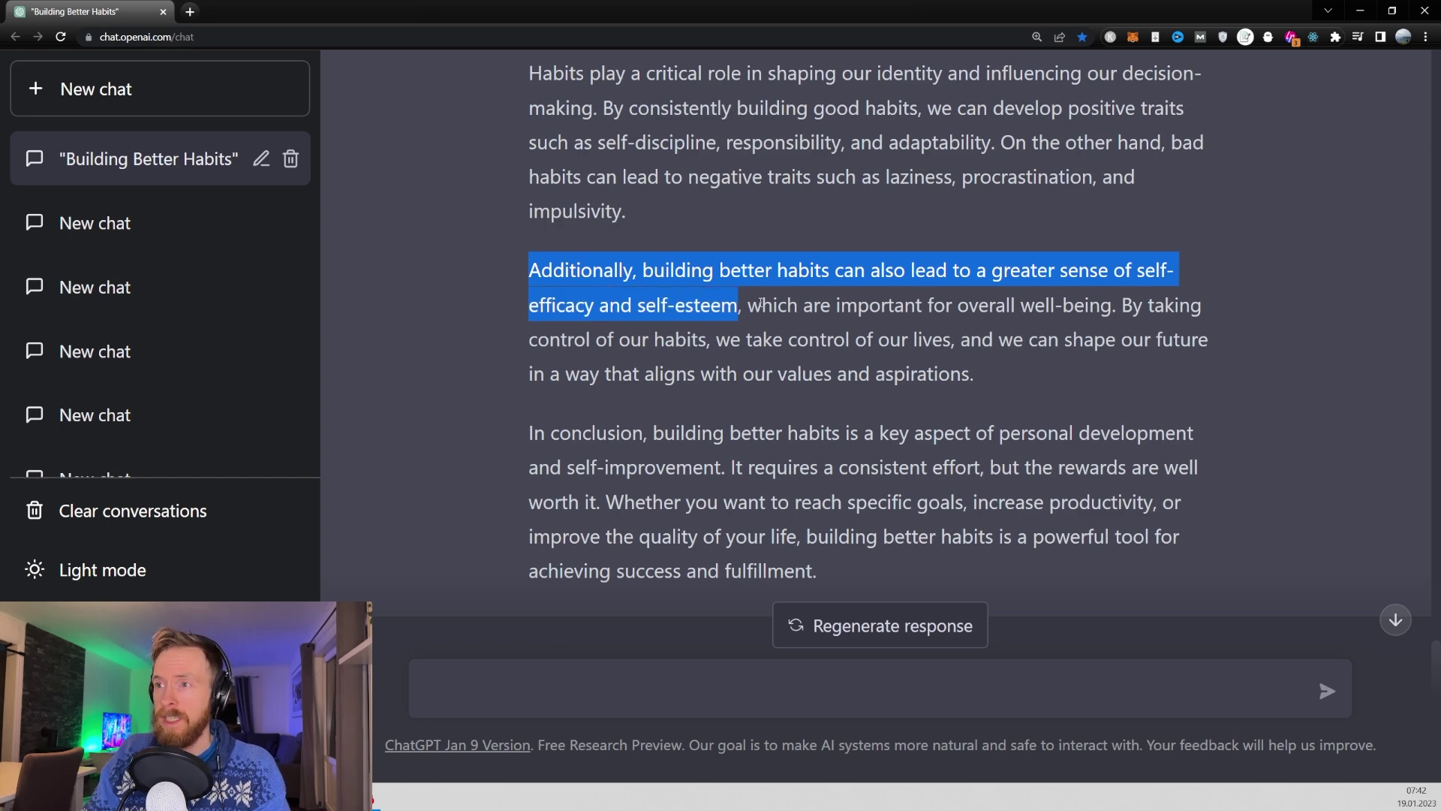
pyautogui.moveTo(653, 433); pyautogui.dragTo(961, 431)
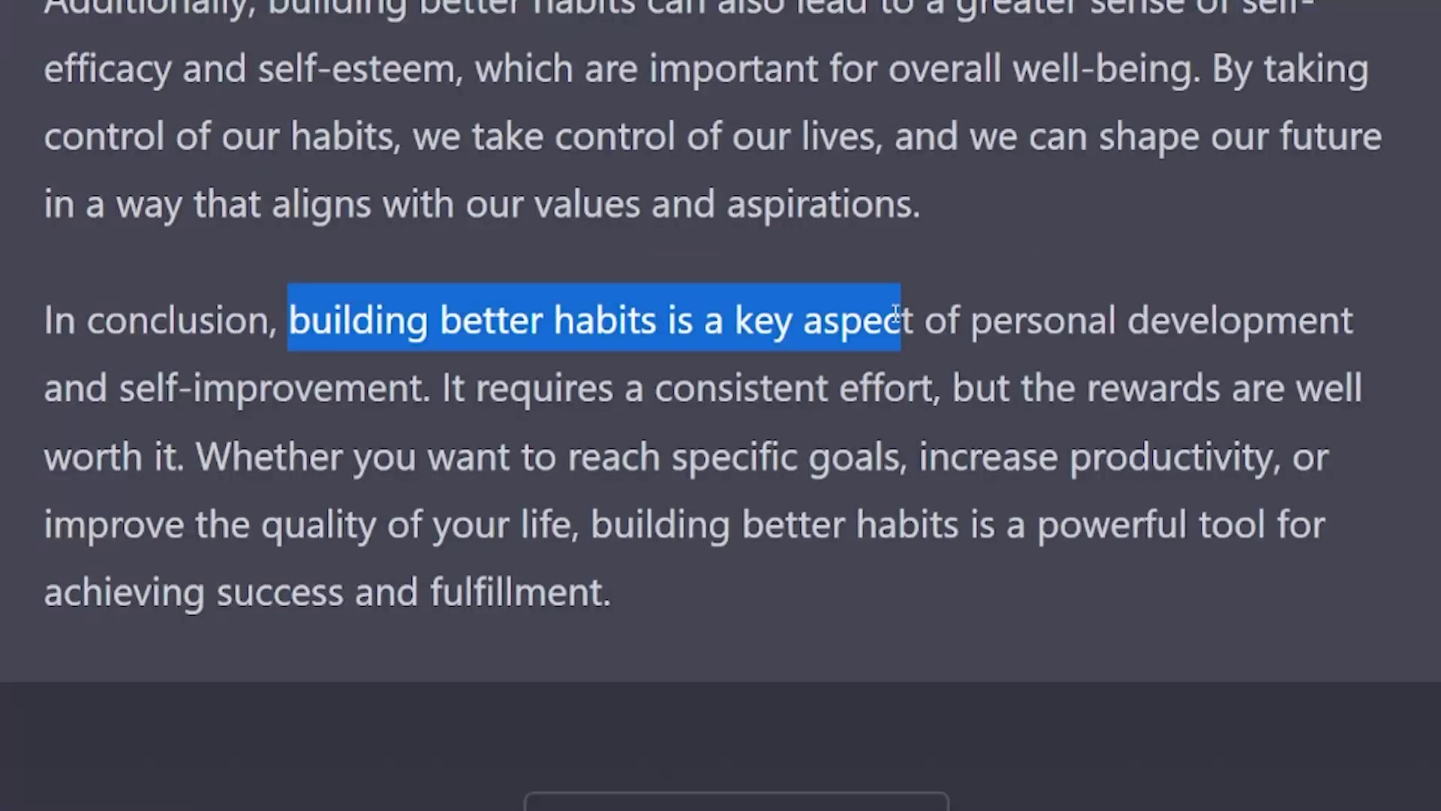
pyautogui.moveTo(895, 314); pyautogui.dragTo(446, 389)
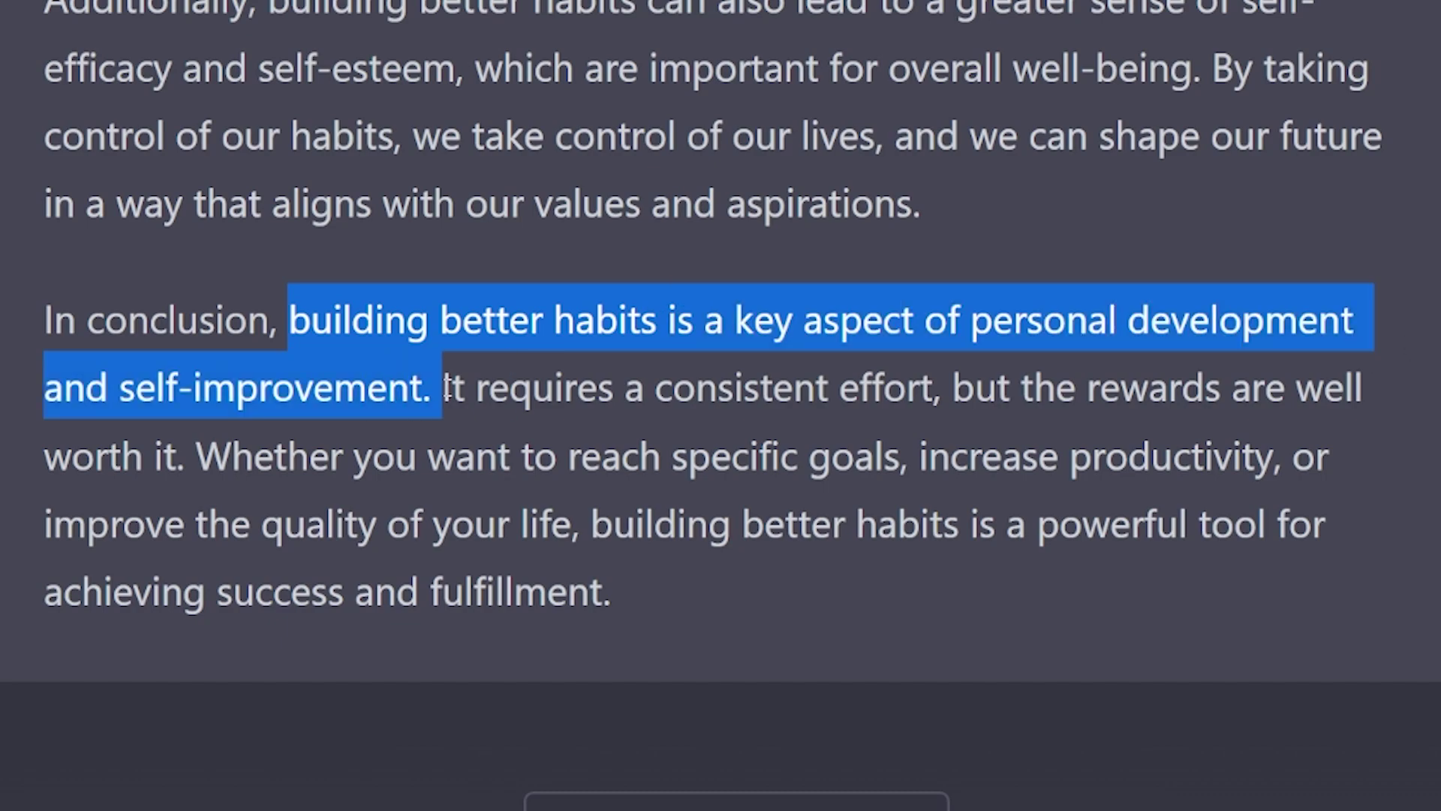
pyautogui.click(541, 385)
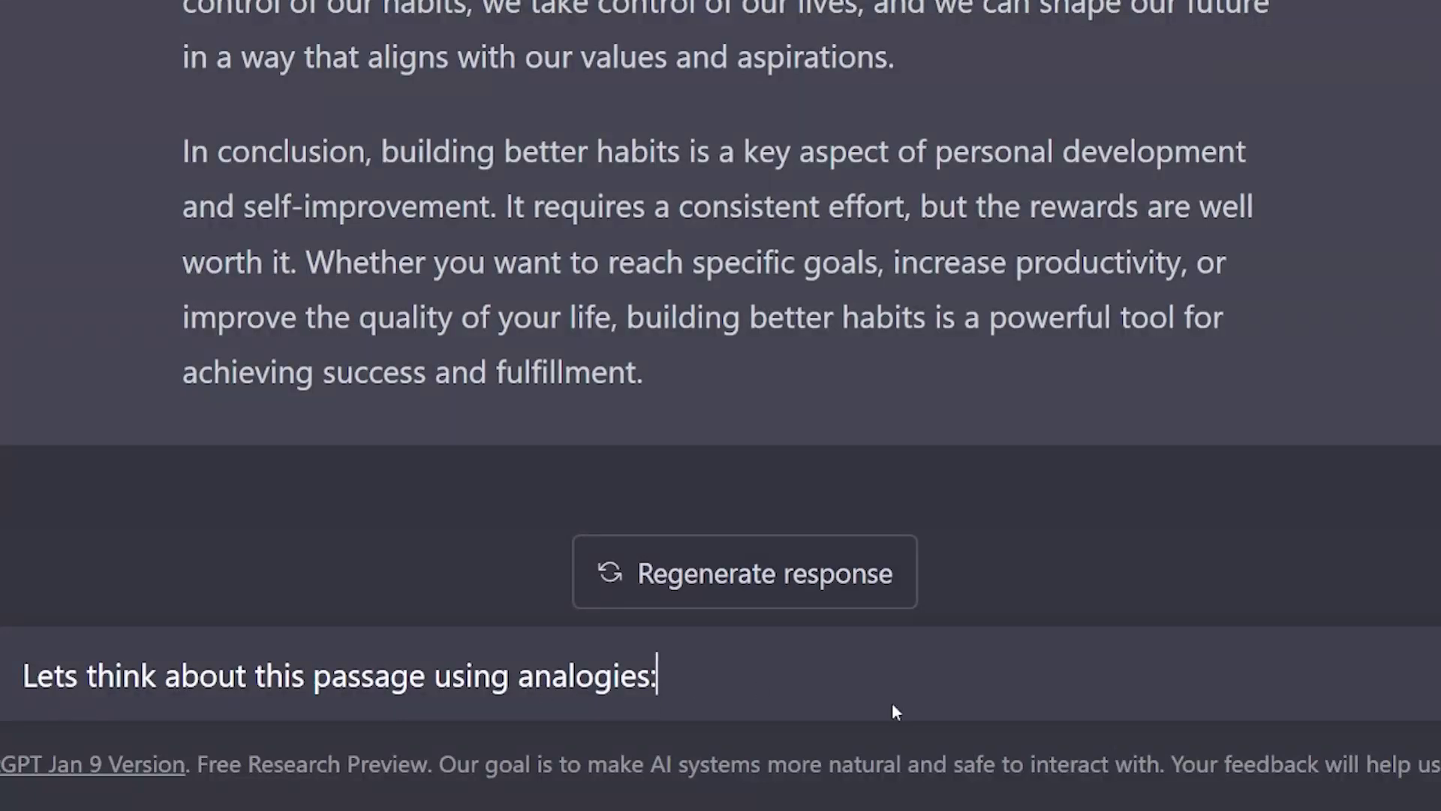
# - Send 'Lets think about this passage using analogies:' and read the gardening and brick-tower reply
pyautogui.press('Return')
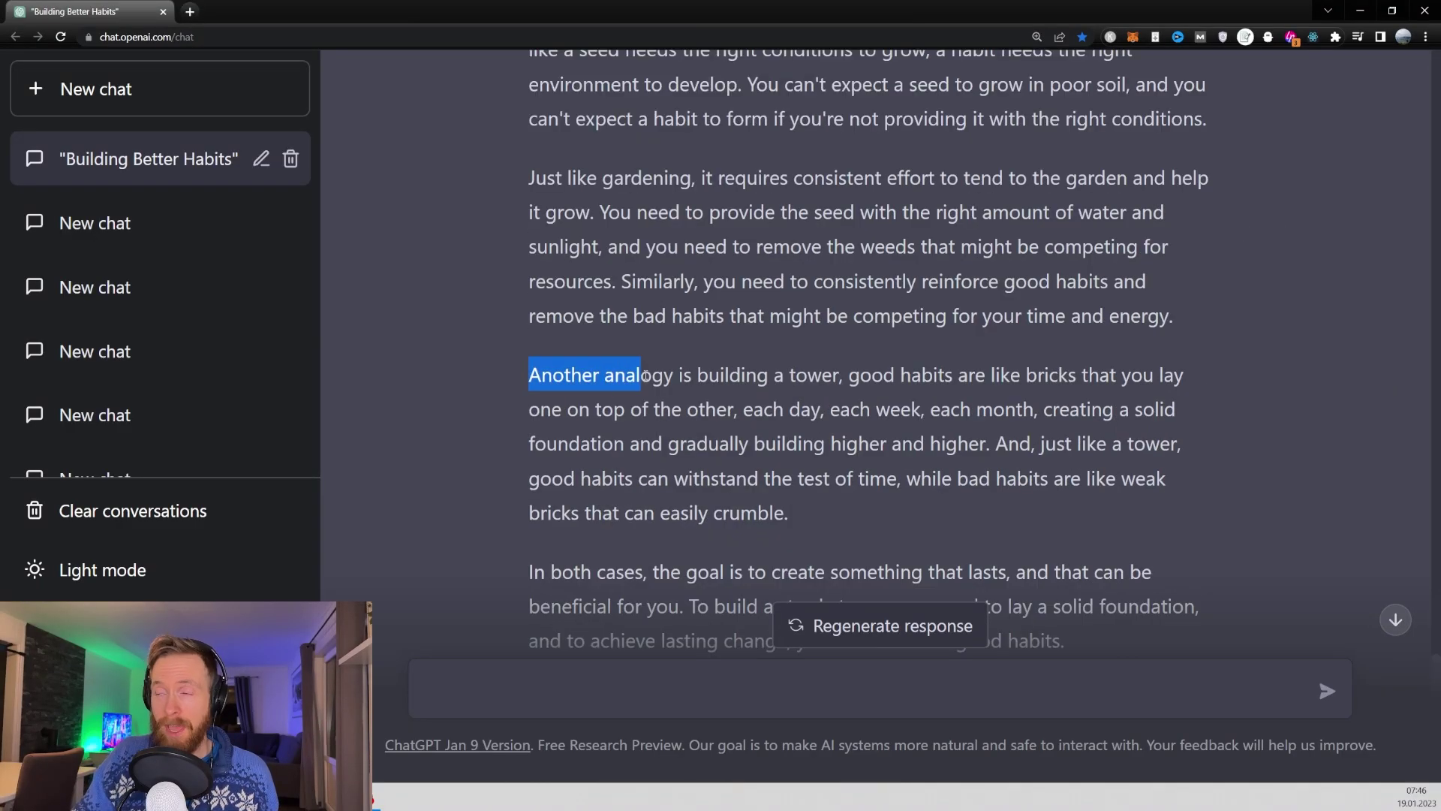
pyautogui.click(813, 502)
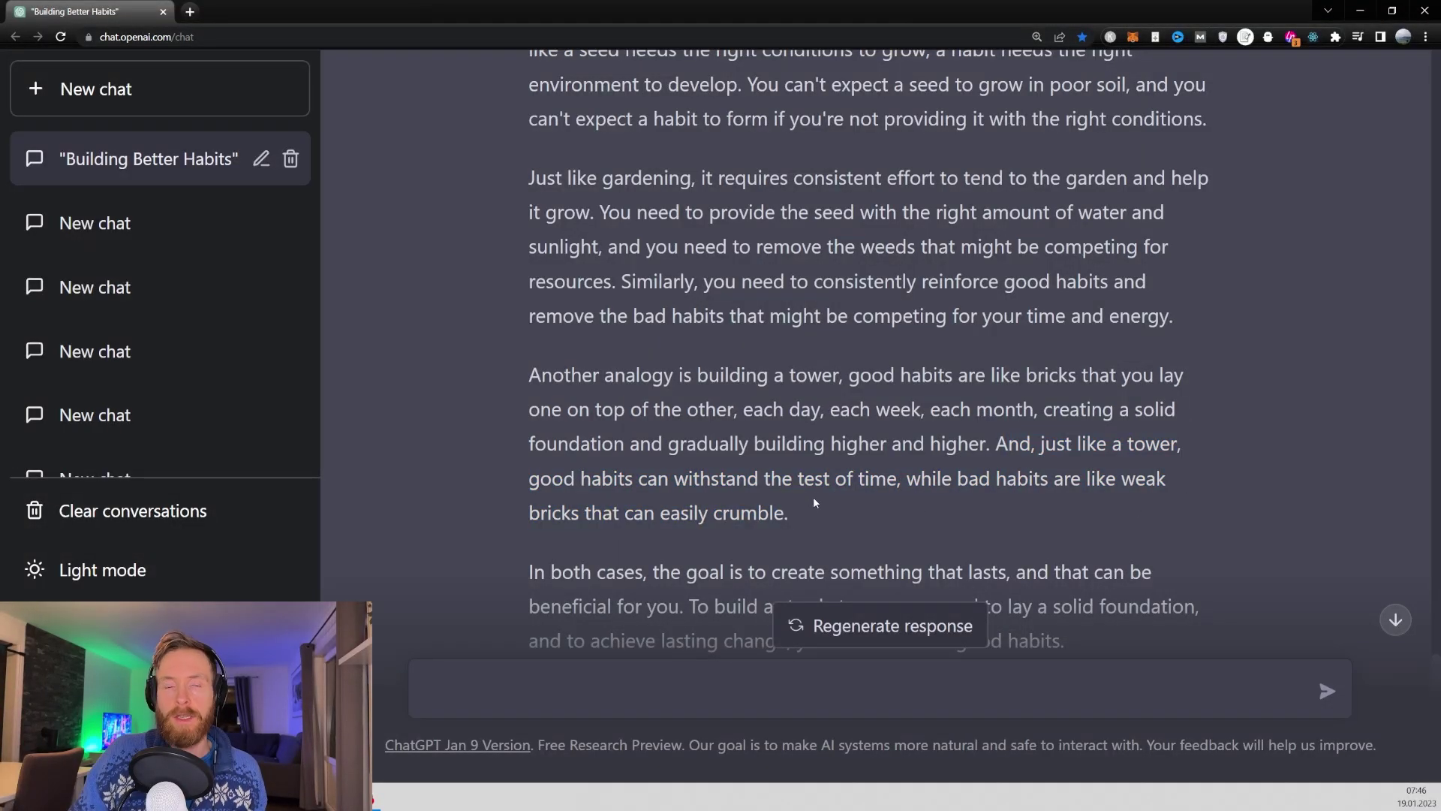
pyautogui.scroll(-2, 814, 501)
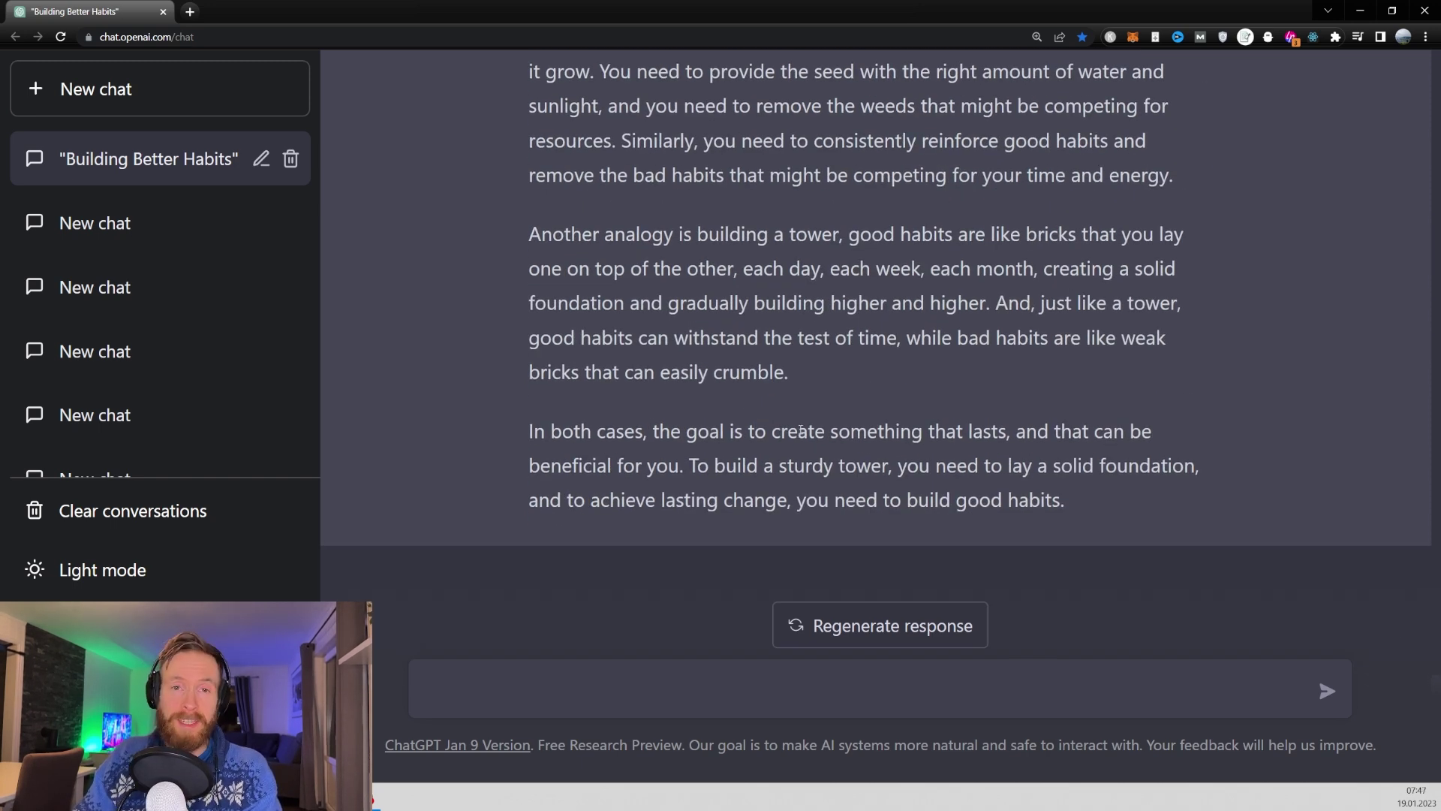
# - Paste and send the prompt asking to examine the passage from multiple angles
pyautogui.click(619, 698)
pyautogui.write('Lets`s think about this passage from multiple angles:')
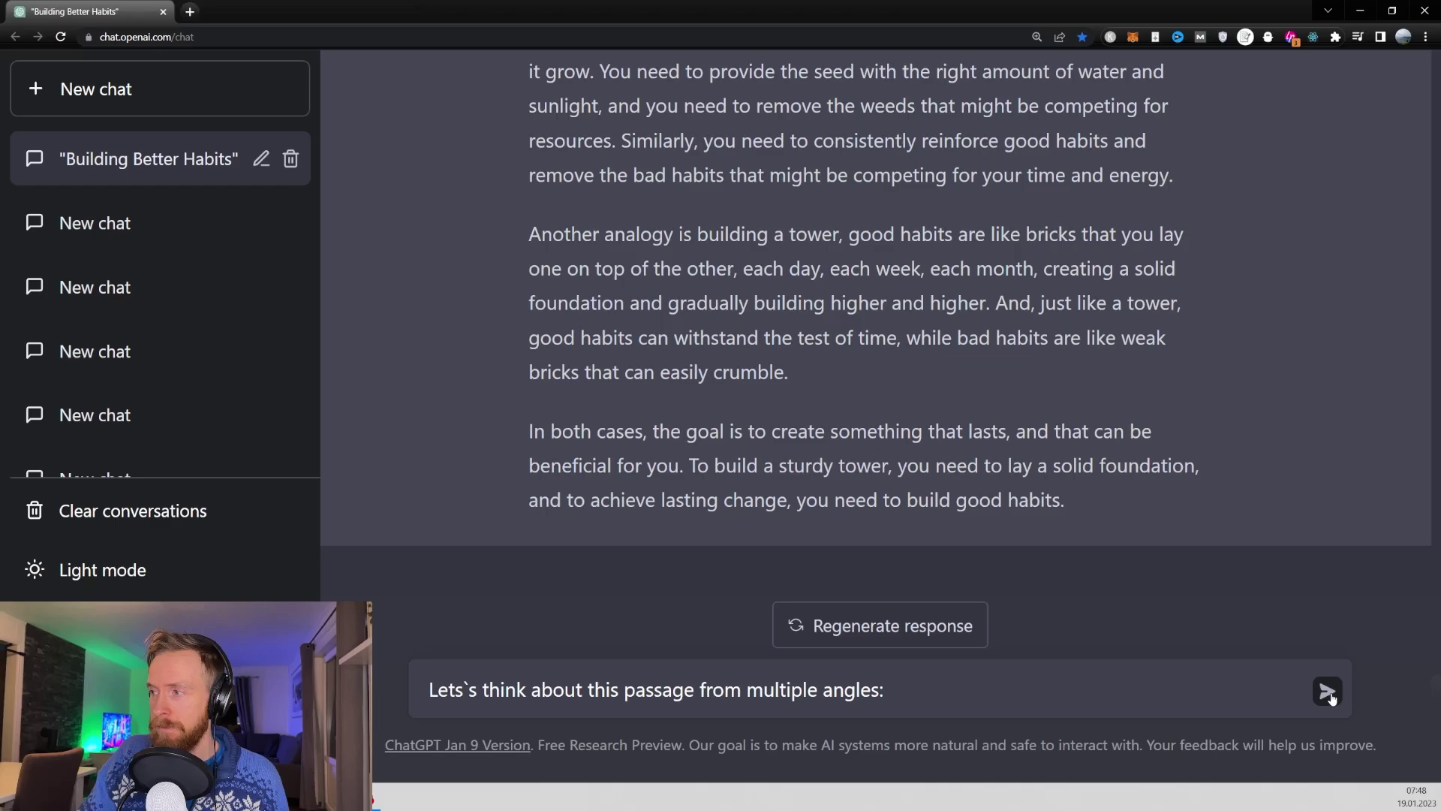
pyautogui.click(1415, 677)
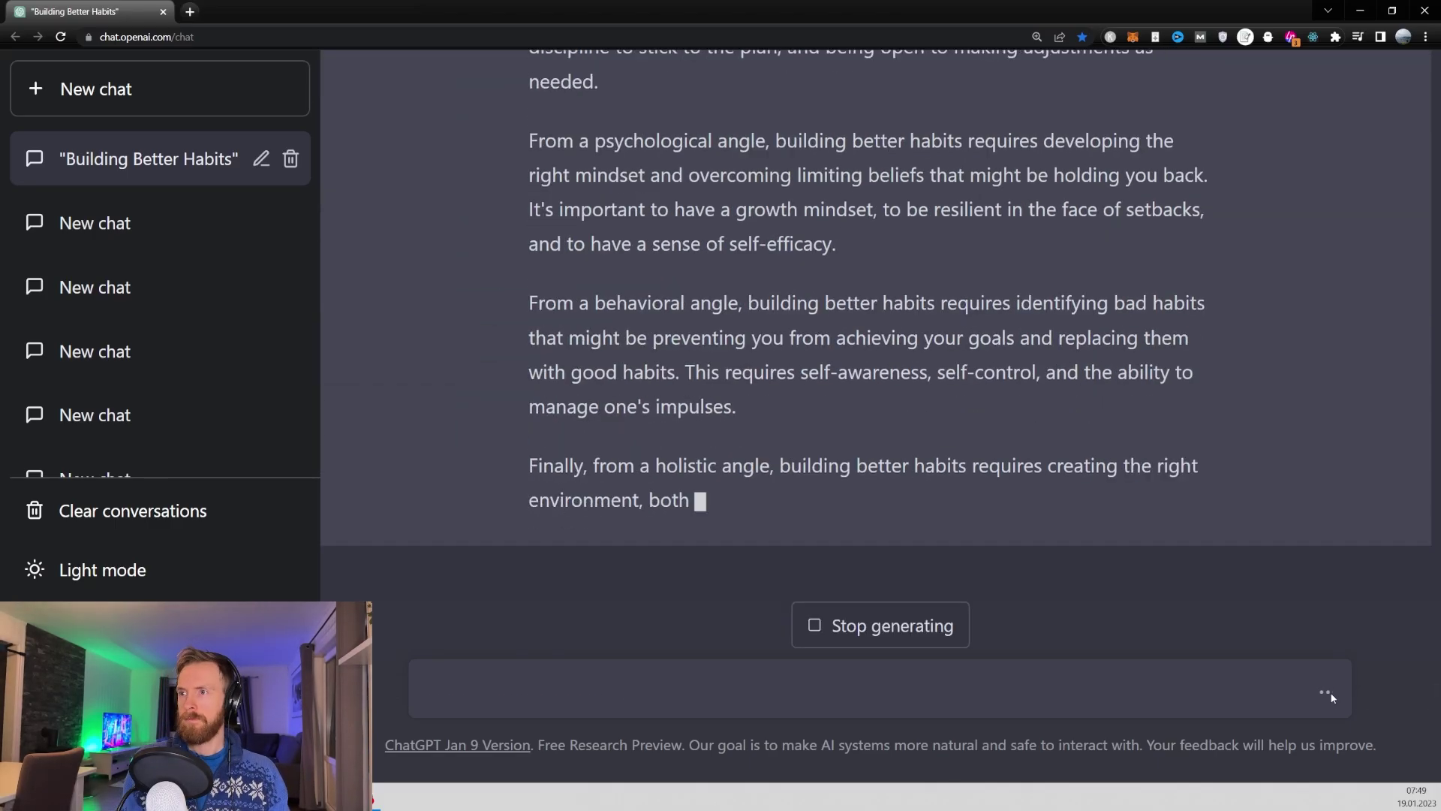
# - Highlight the practical, psychological, behavioral and holistic angle labels in the reply
pyautogui.scroll(7, 635, 323)
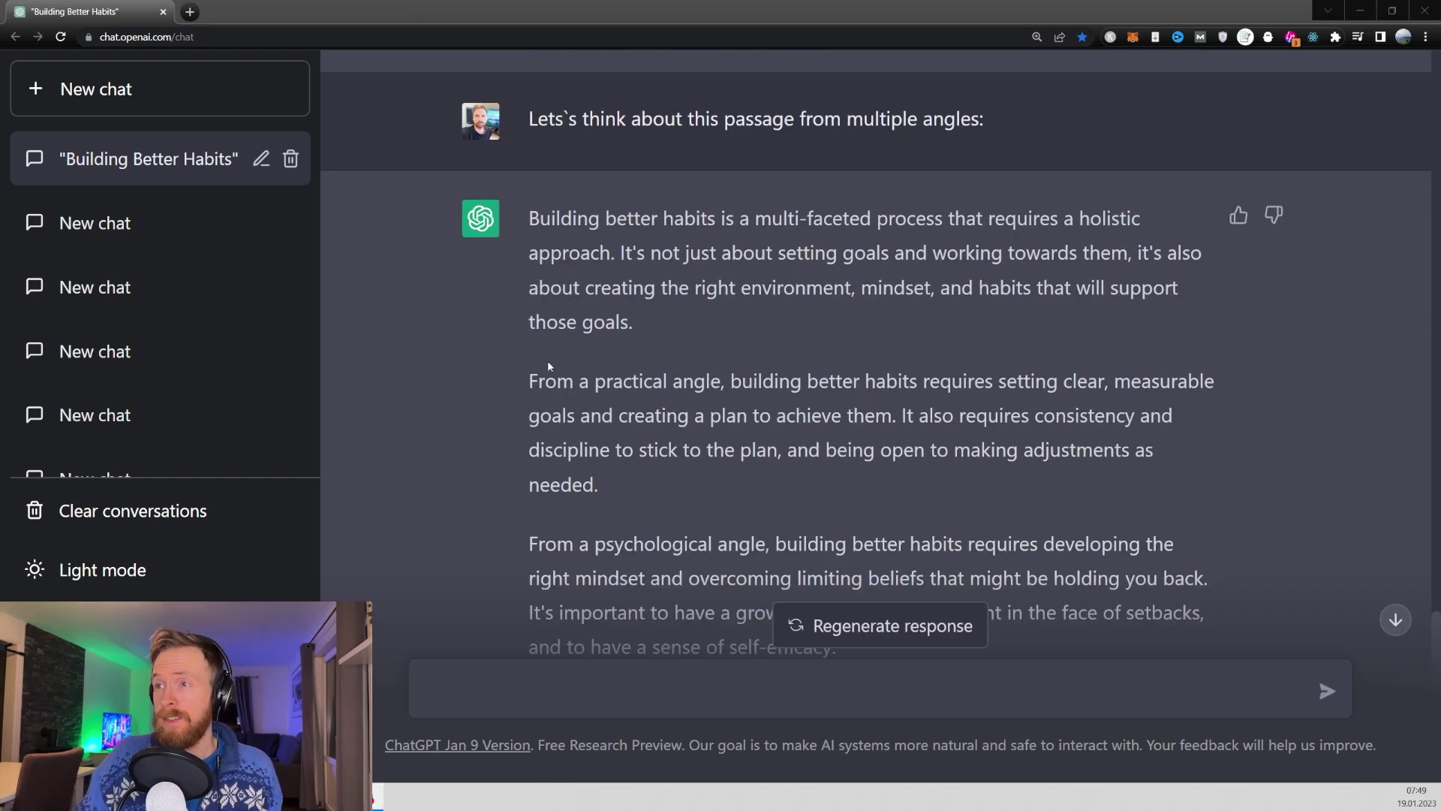
pyautogui.moveTo(595, 380); pyautogui.dragTo(725, 385)
pyautogui.scroll(-2, 713, 400)
pyautogui.moveTo(594, 403); pyautogui.dragTo(755, 409)
pyautogui.scroll(-2, 756, 420)
pyautogui.moveTo(594, 421); pyautogui.dragTo(743, 422)
pyautogui.scroll(-2, 656, 447)
pyautogui.moveTo(655, 447); pyautogui.dragTo(743, 448)
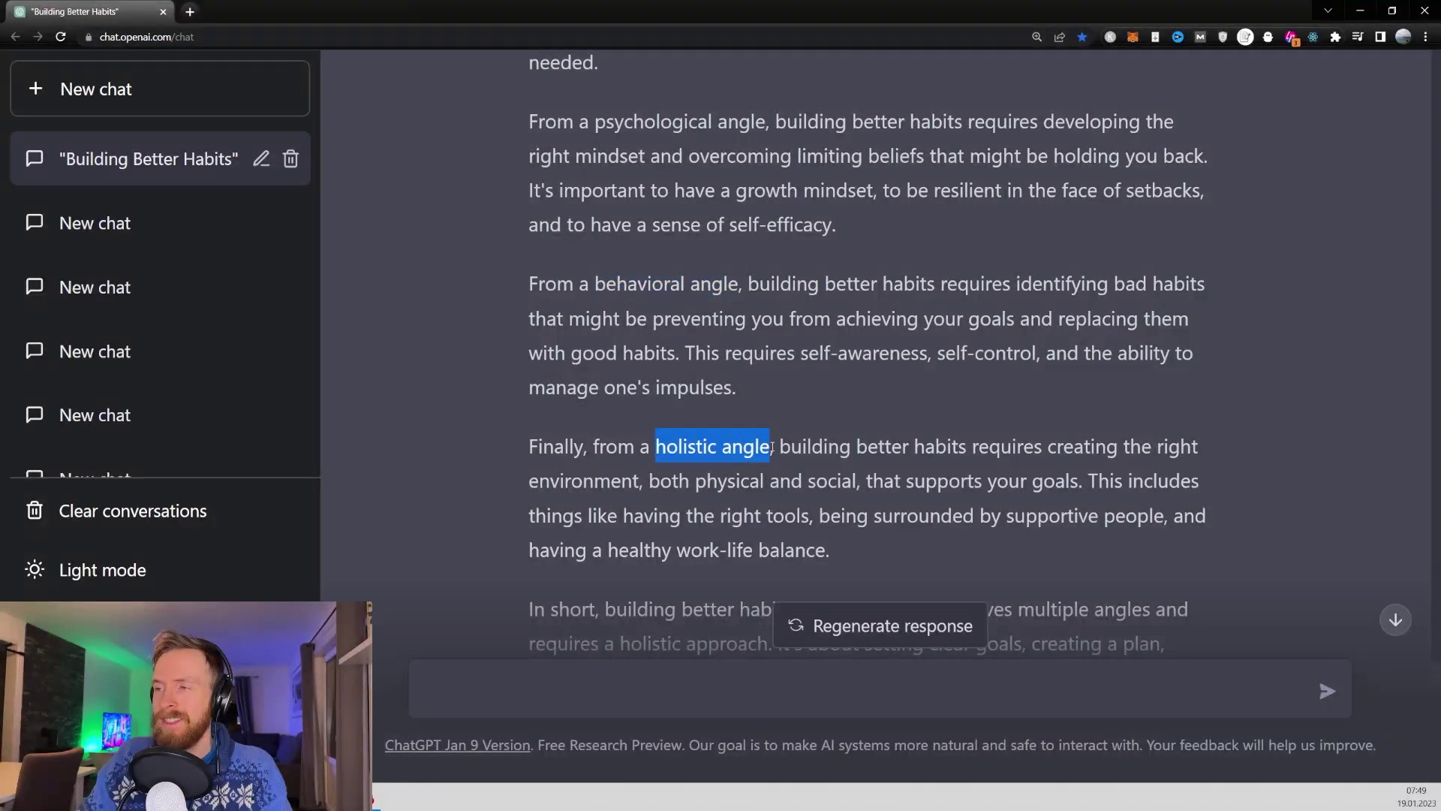
pyautogui.scroll(5, 700, 386)
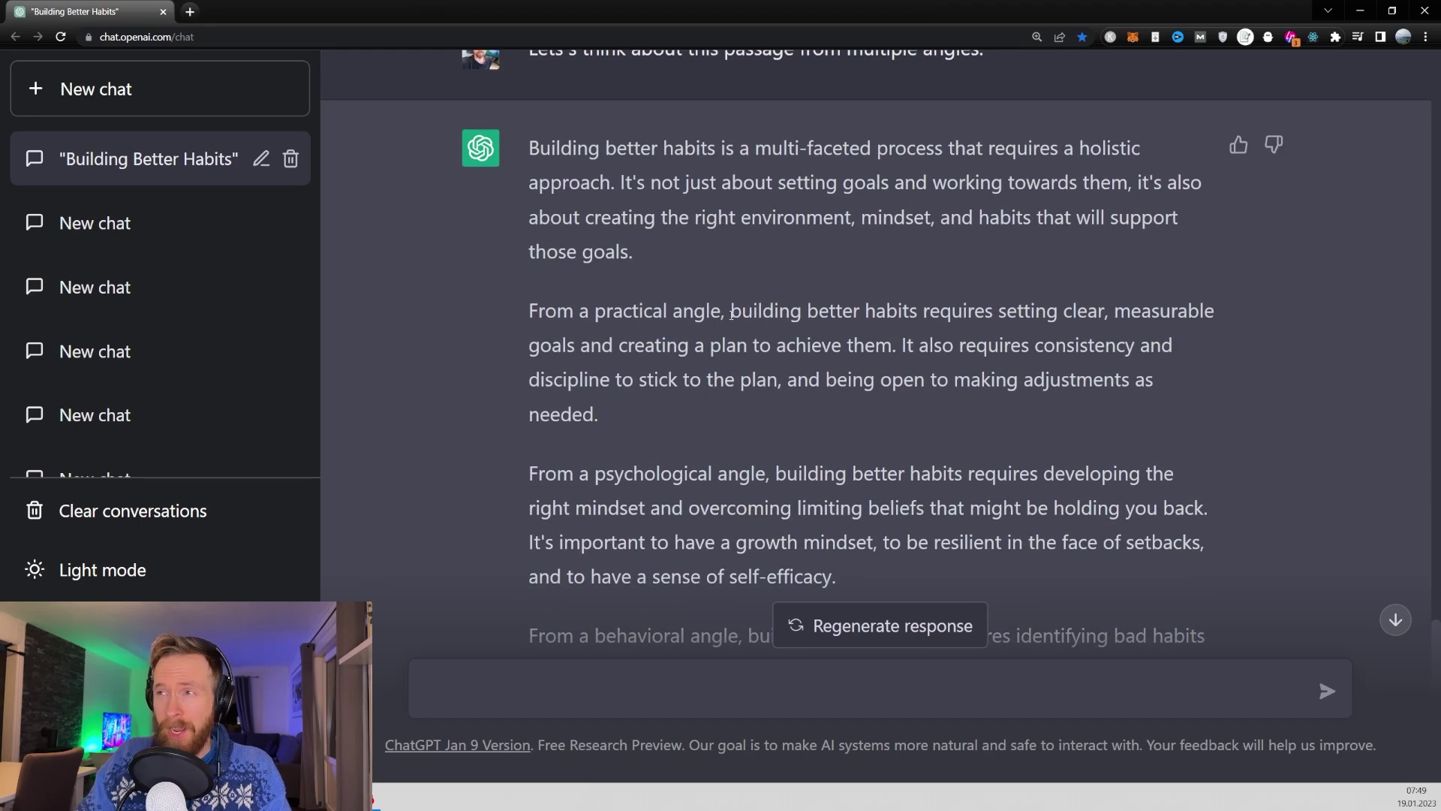
# - Highlight the practical goal-setting point and the psychological point on overcoming limiting beliefs
pyautogui.moveTo(731, 313); pyautogui.dragTo(1219, 312)
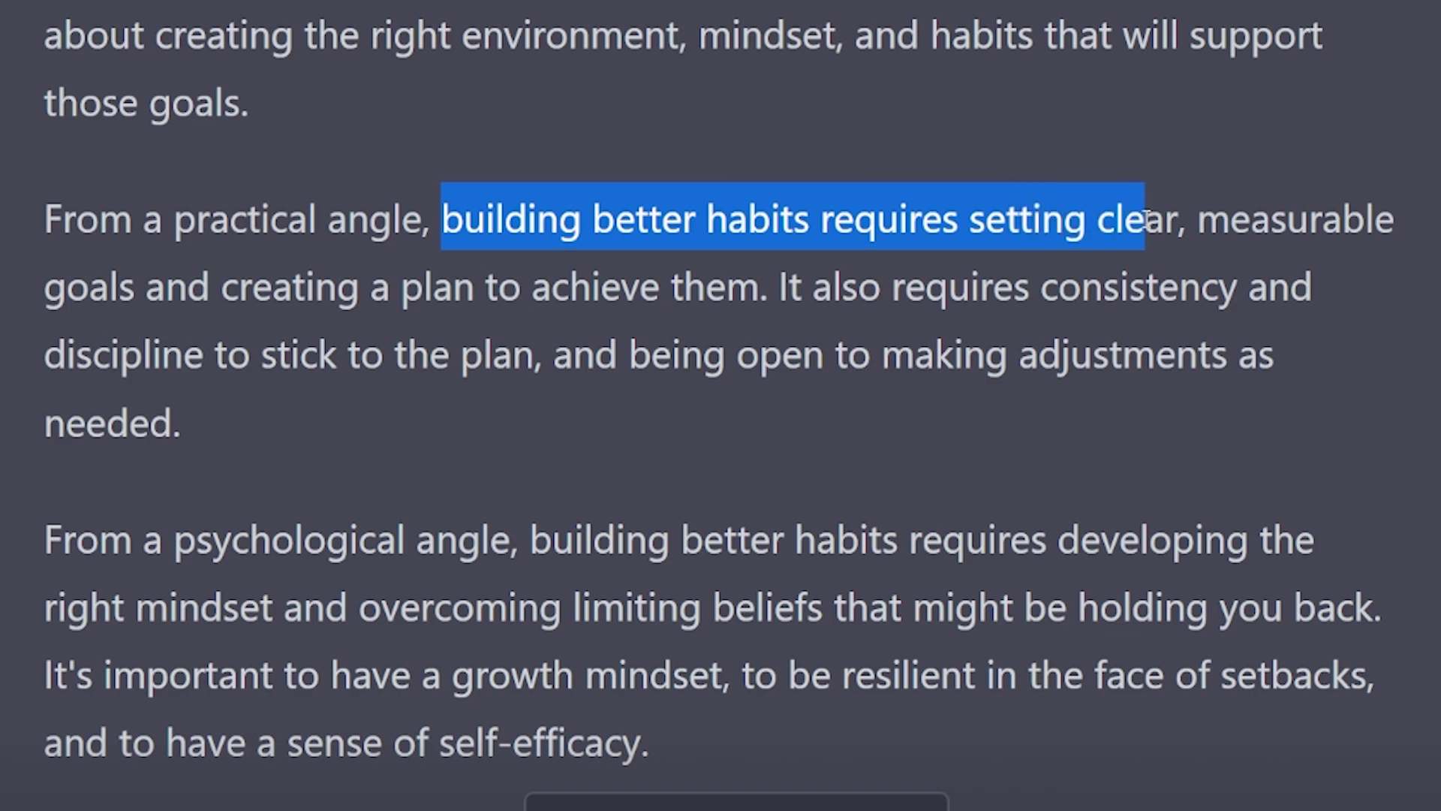
pyautogui.moveTo(1403, 225); pyautogui.dragTo(760, 300)
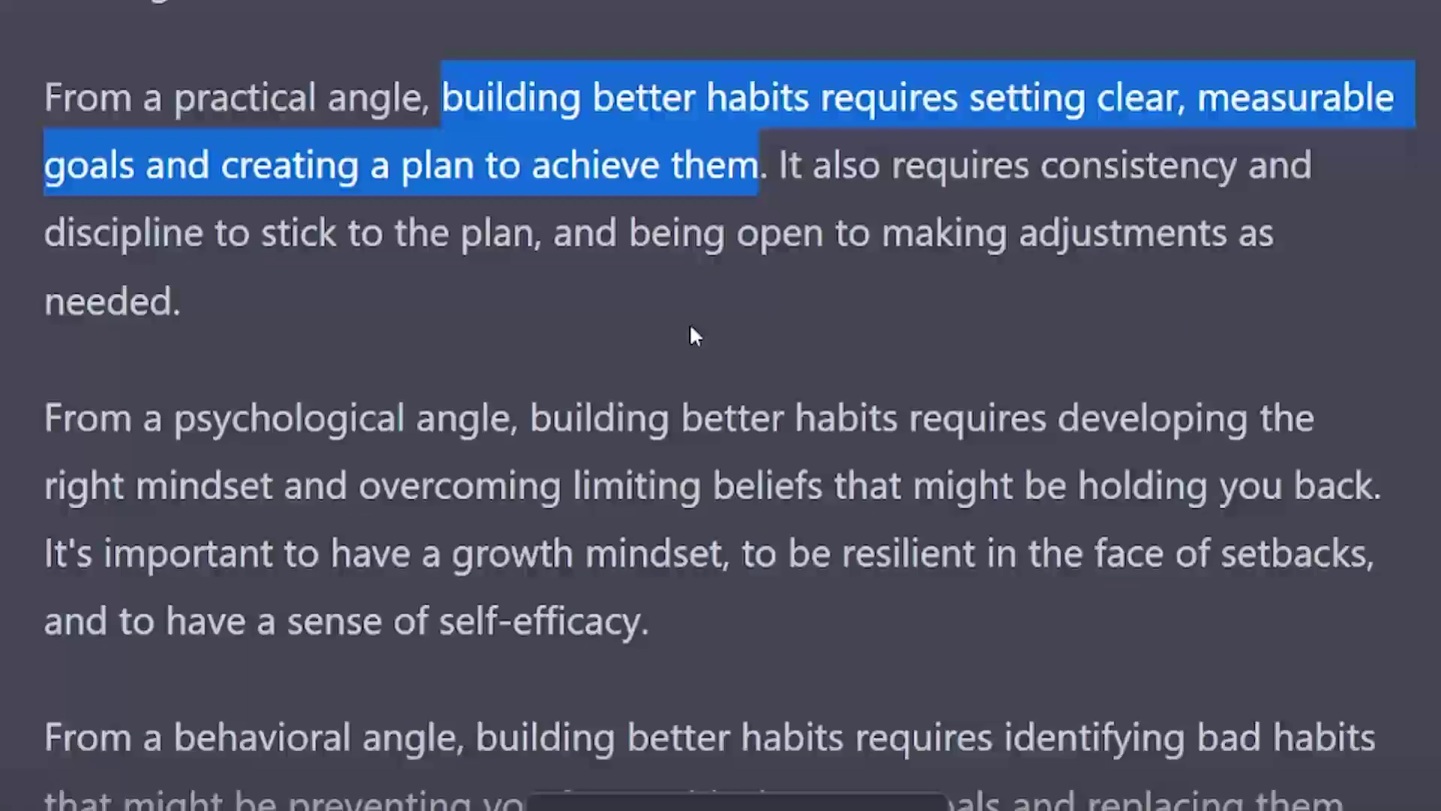
pyautogui.moveTo(520, 542); pyautogui.dragTo(1284, 542)
pyautogui.moveTo(1159, 406); pyautogui.dragTo(1208, 443)
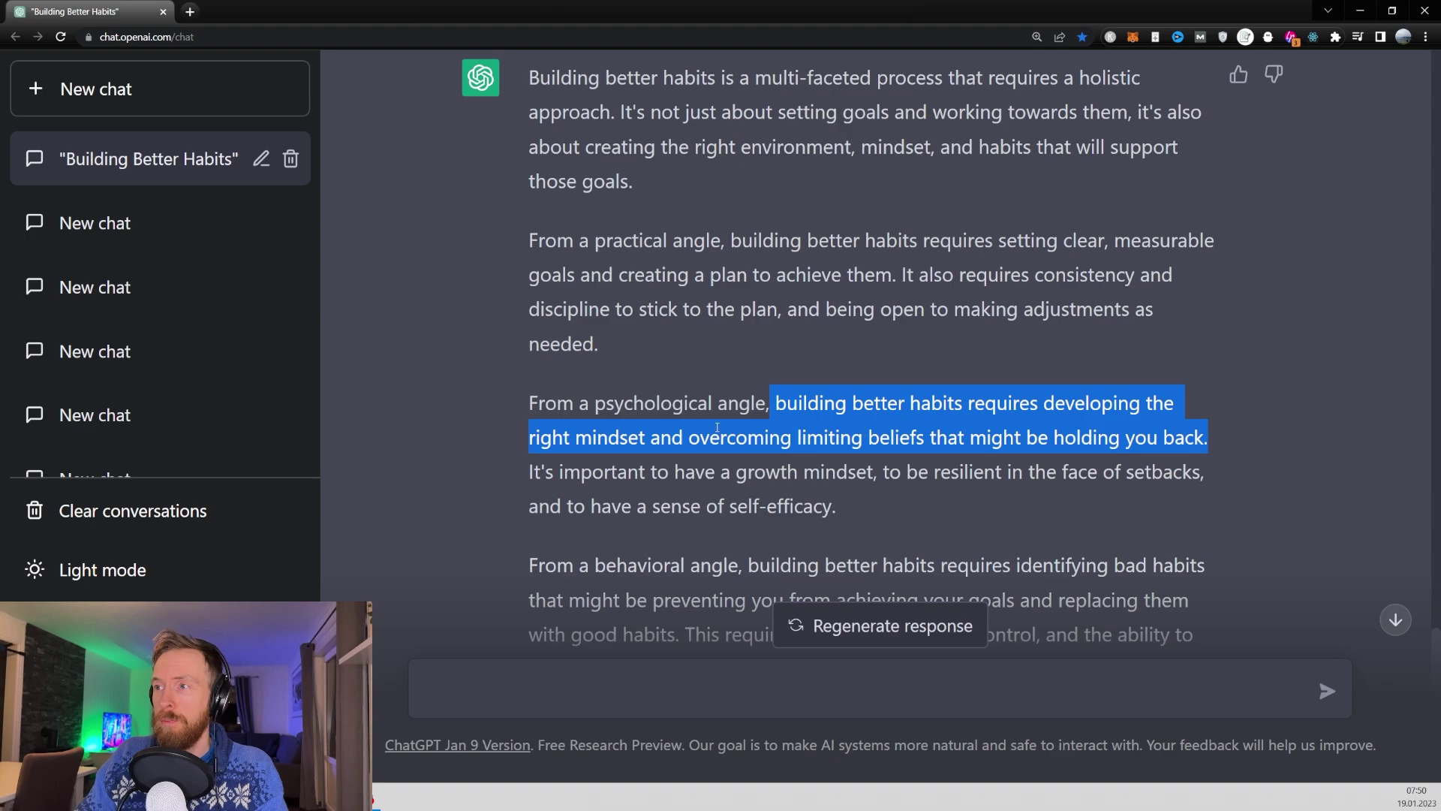
pyautogui.scroll(-5, 717, 427)
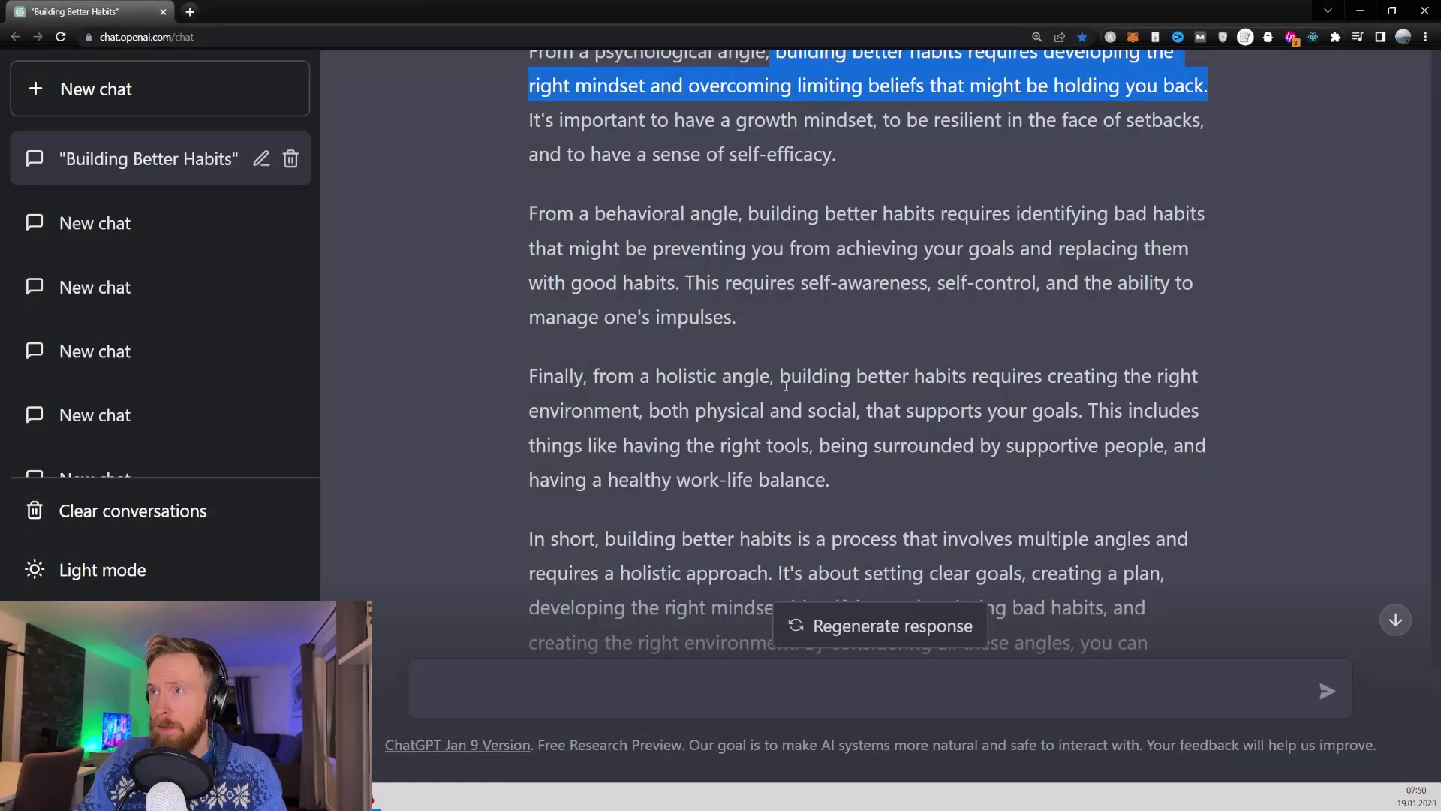
pyautogui.scroll(1, 786, 385)
pyautogui.moveTo(748, 283); pyautogui.dragTo(1136, 290)
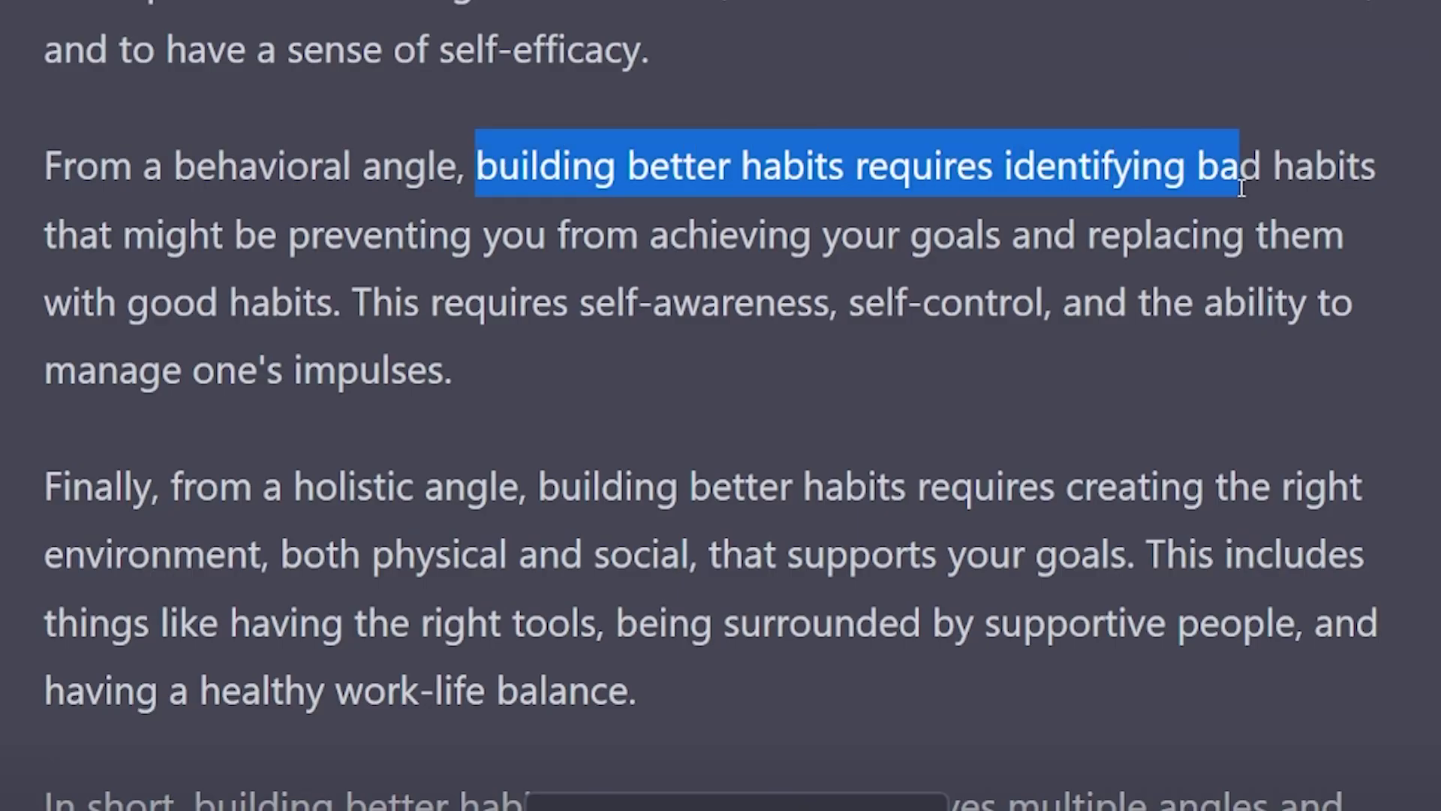
# - Highlight the behavioral replace-bad-habits point, the holistic environment point and the summary's opening
pyautogui.moveTo(1249, 189); pyautogui.dragTo(354, 310)
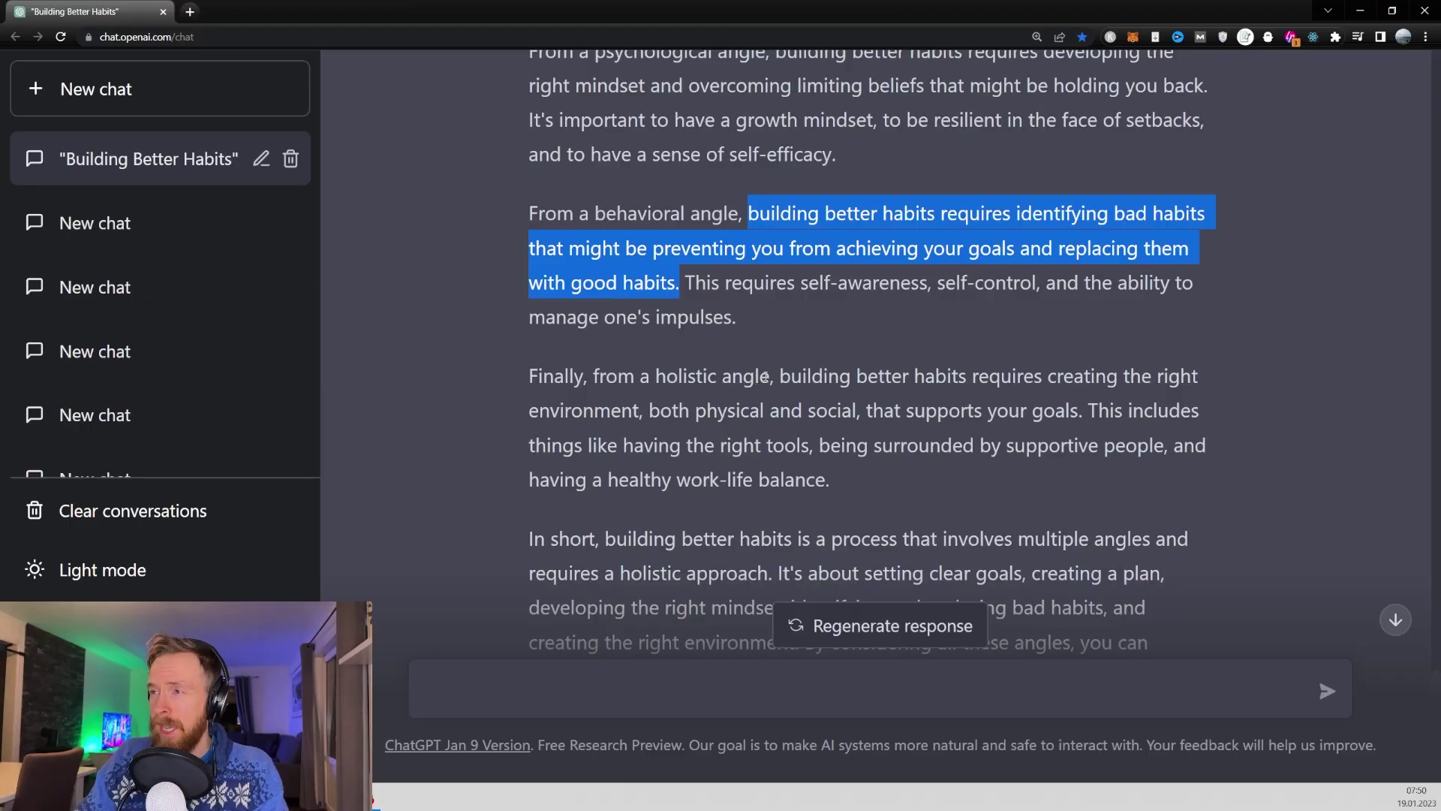
pyautogui.moveTo(779, 376); pyautogui.dragTo(1076, 419)
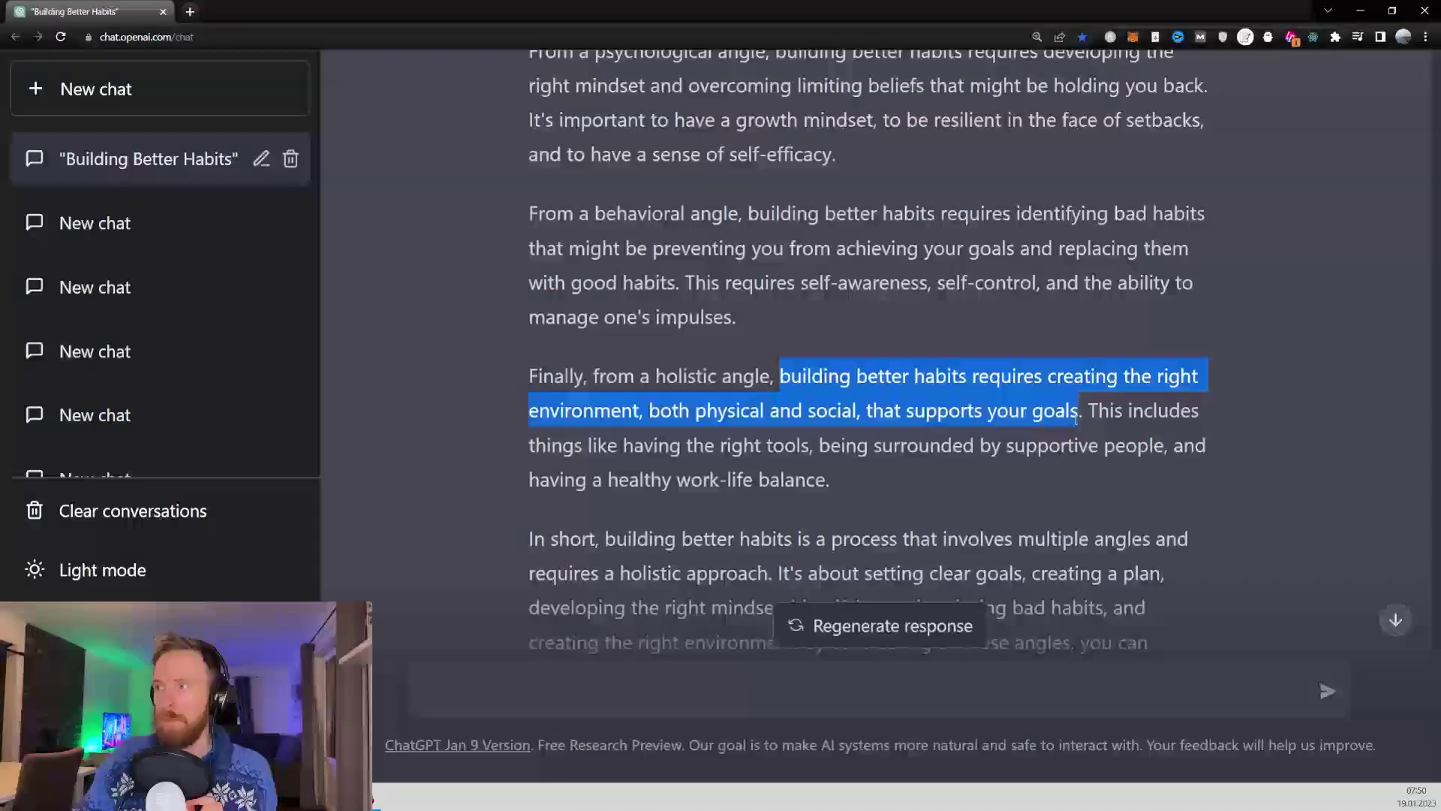
pyautogui.click(802, 396)
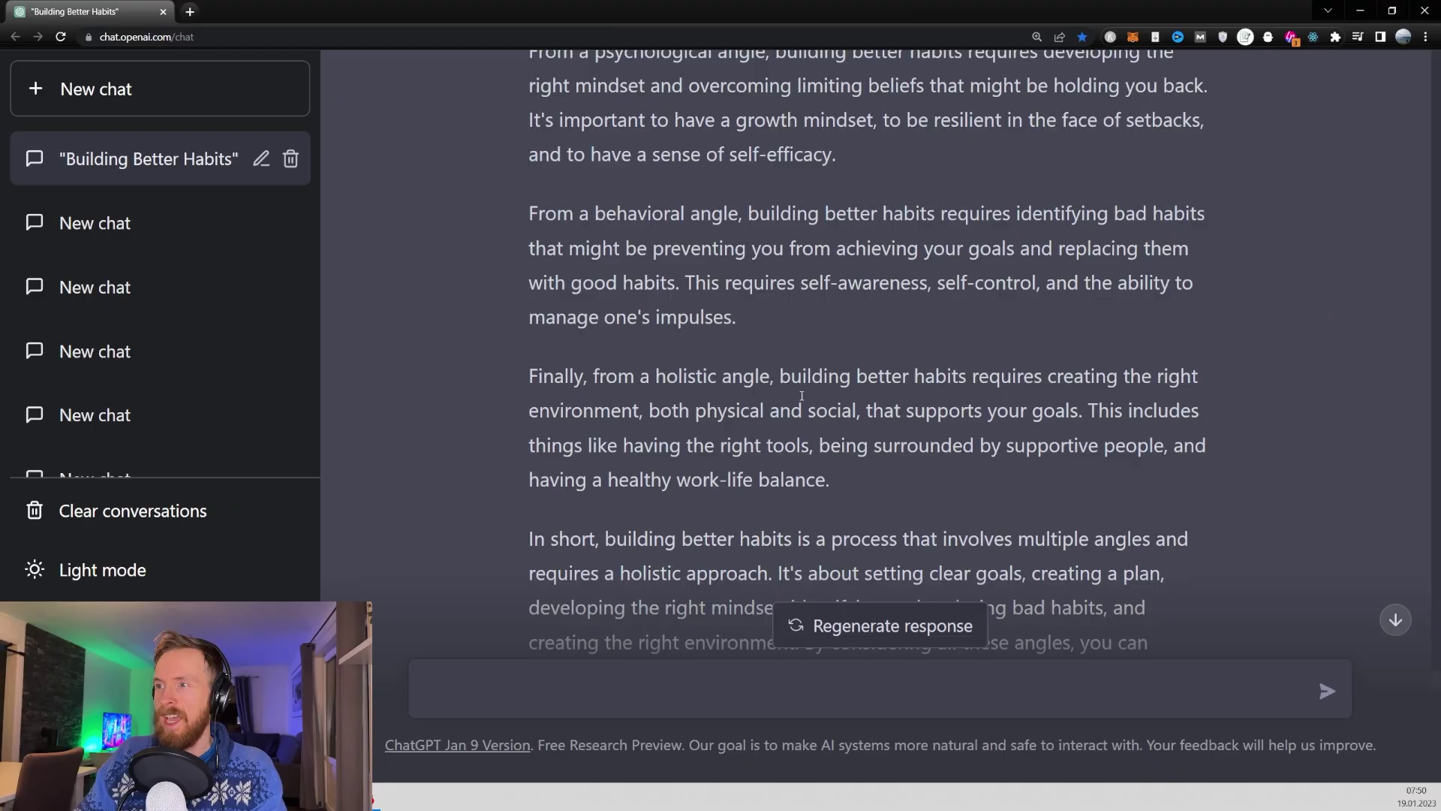
pyautogui.scroll(-2, 801, 396)
pyautogui.moveTo(604, 431); pyautogui.dragTo(913, 441)
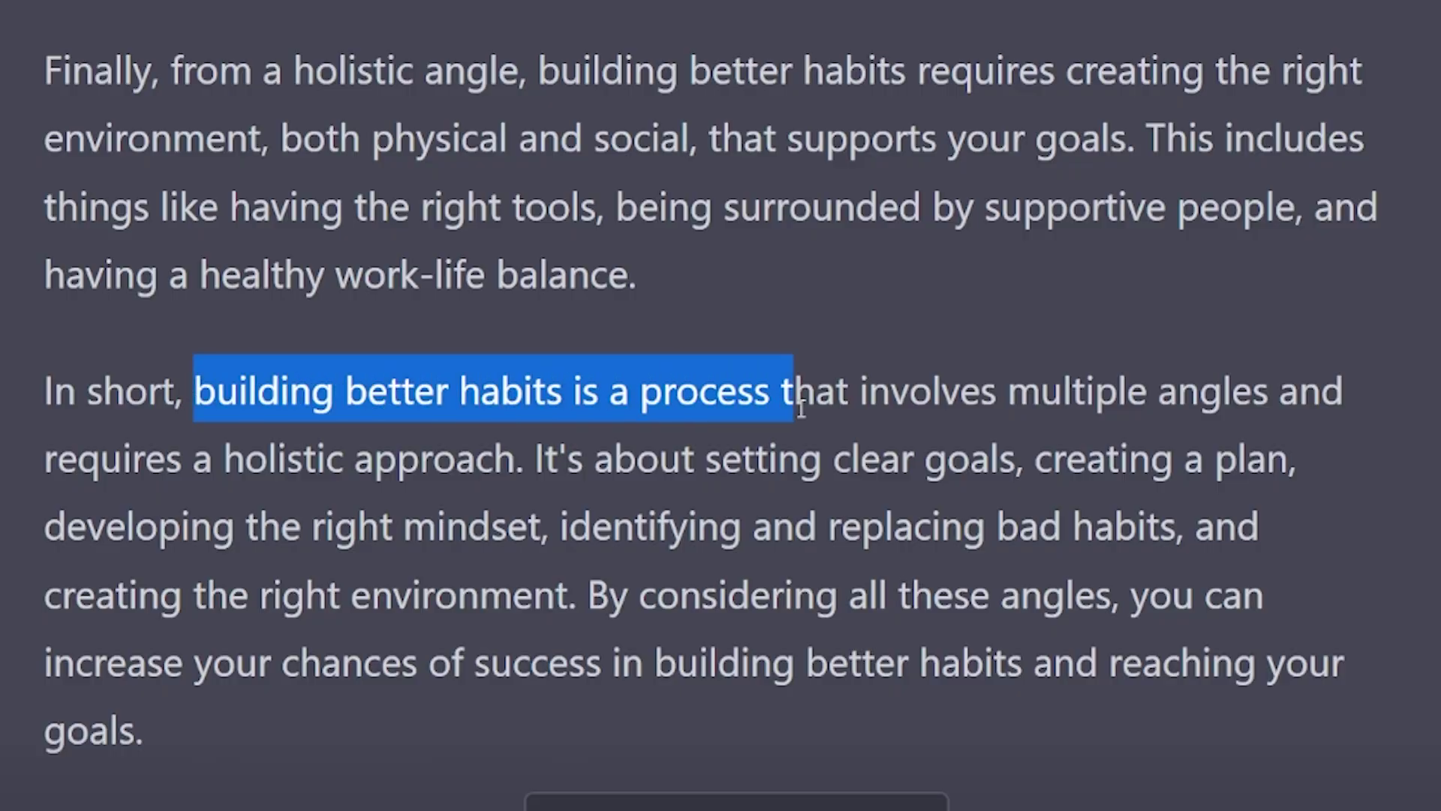
pyautogui.moveTo(801, 409); pyautogui.dragTo(530, 476)
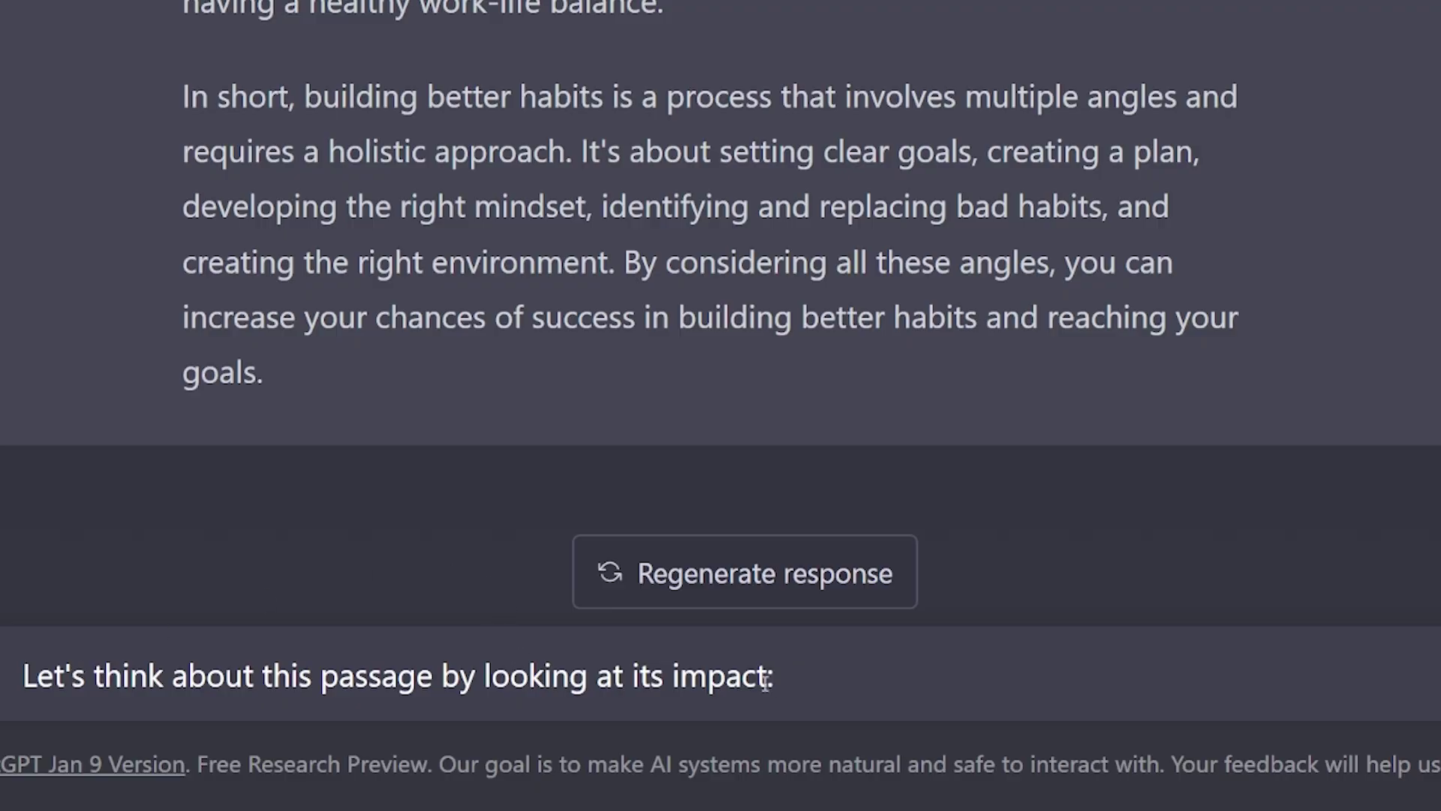
pyautogui.press('Return')
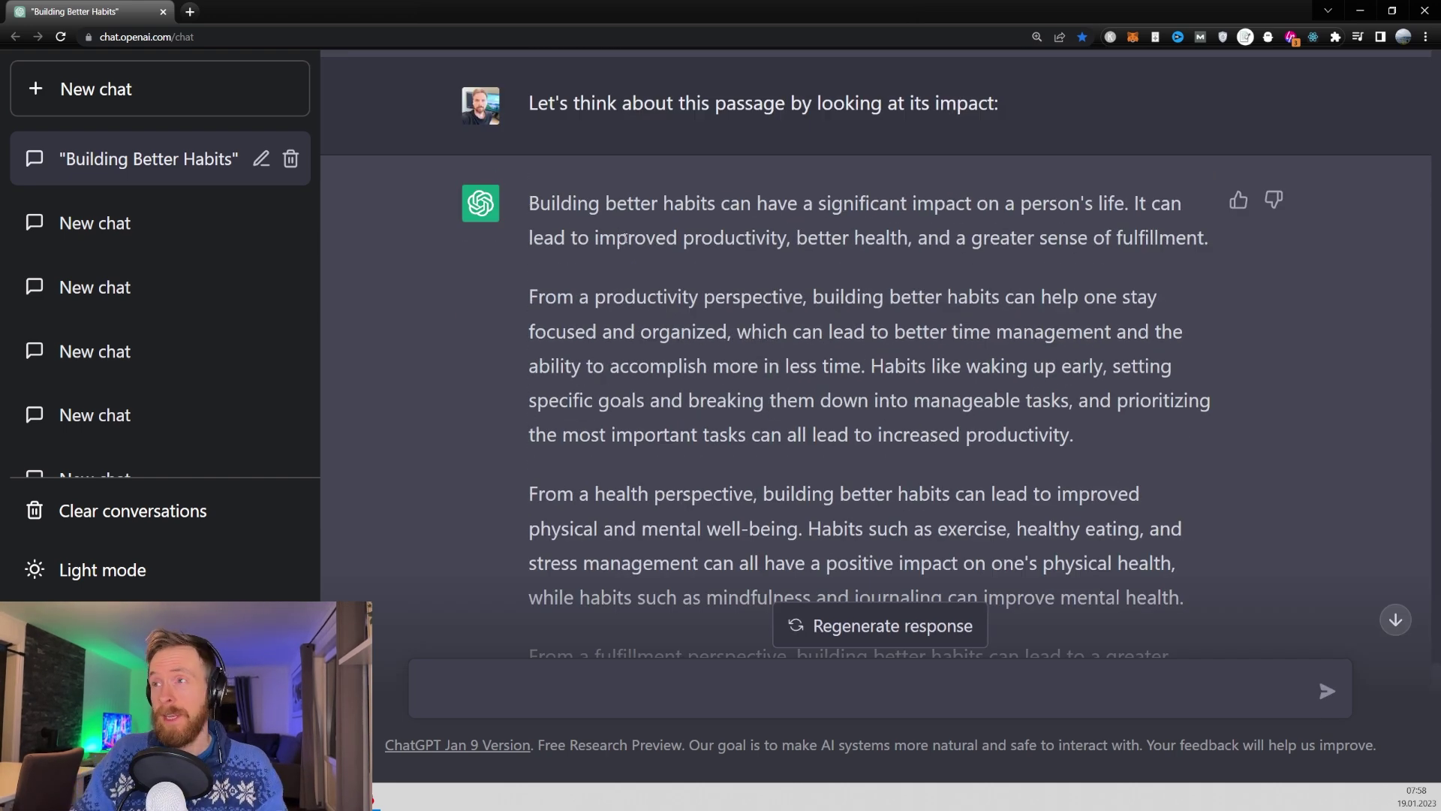
pyautogui.moveTo(595, 297); pyautogui.dragTo(804, 301)
pyautogui.scroll(-2, 773, 328)
pyautogui.moveTo(595, 353); pyautogui.dragTo(735, 358)
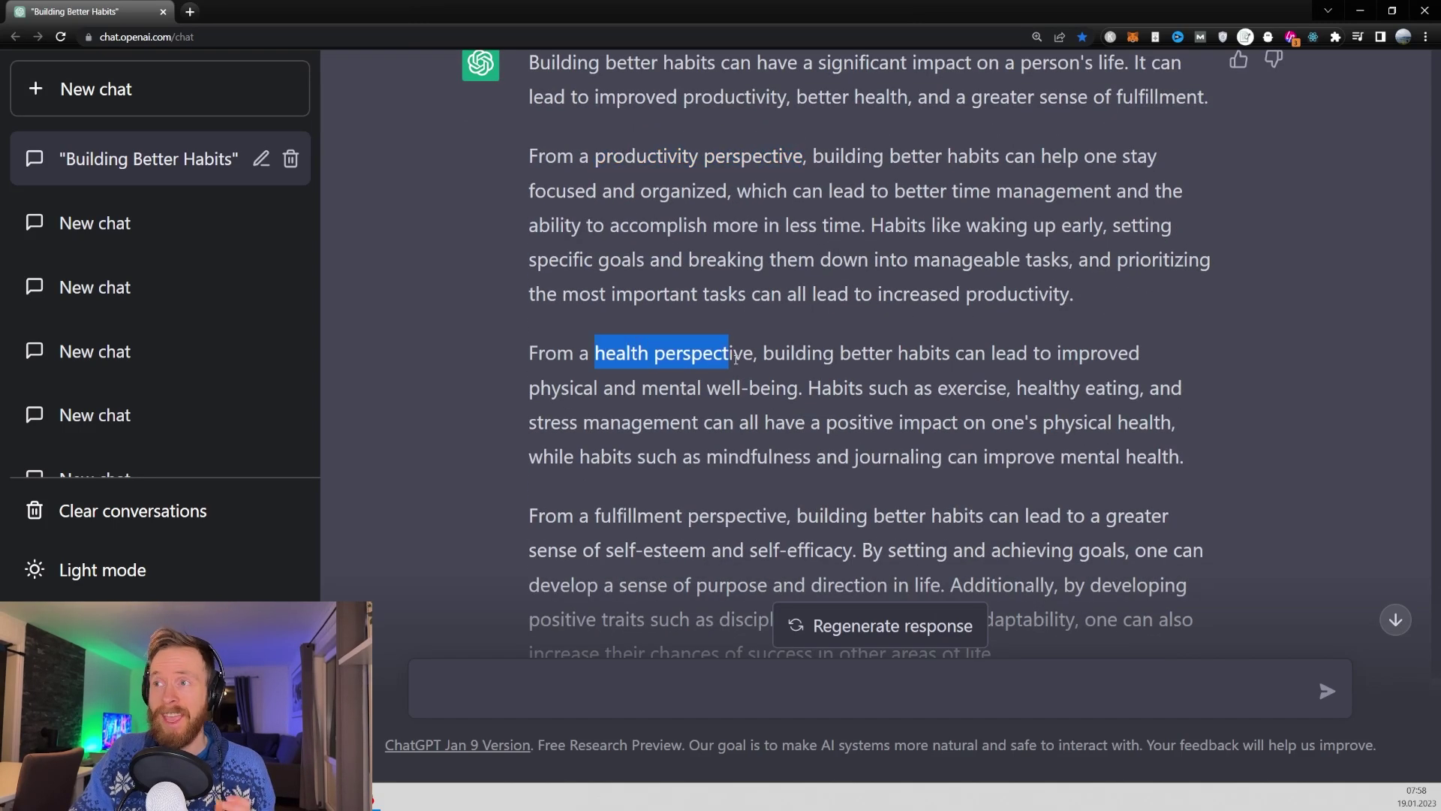
pyautogui.scroll(-2, 755, 355)
pyautogui.moveTo(594, 379); pyautogui.dragTo(763, 379)
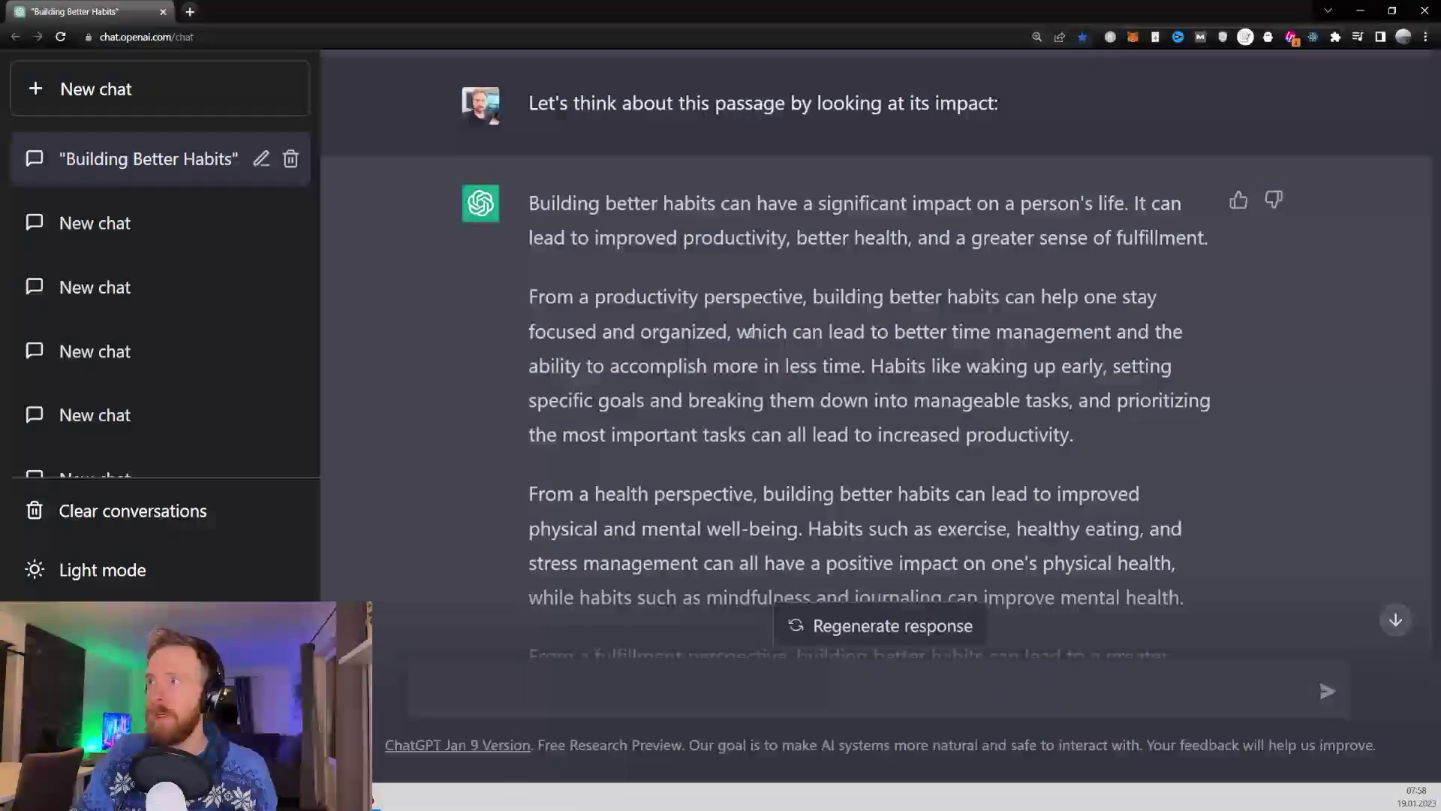
pyautogui.scroll(-5, 542, 430)
pyautogui.moveTo(548, 431); pyautogui.dragTo(649, 432)
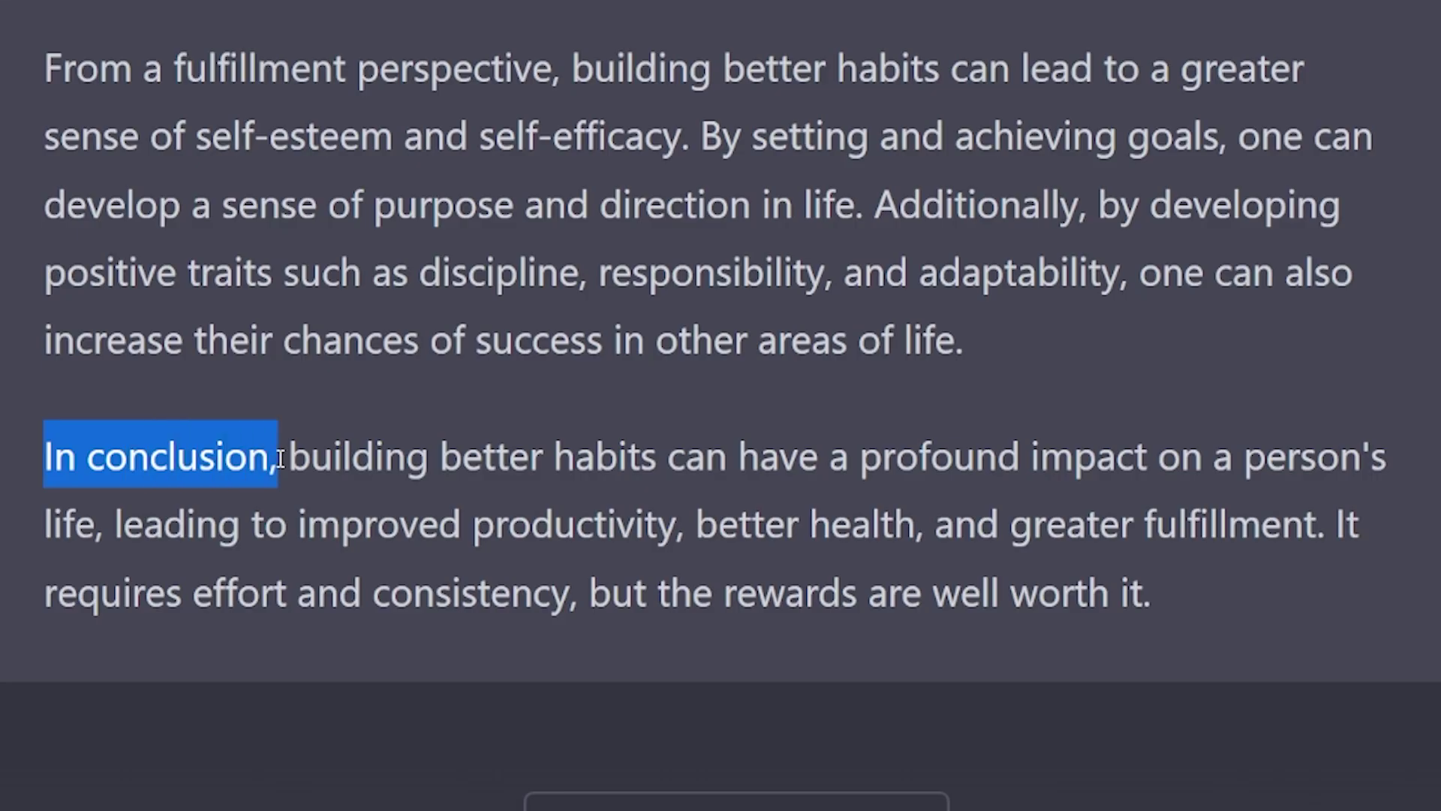
pyautogui.moveTo(293, 458); pyautogui.dragTo(1327, 529)
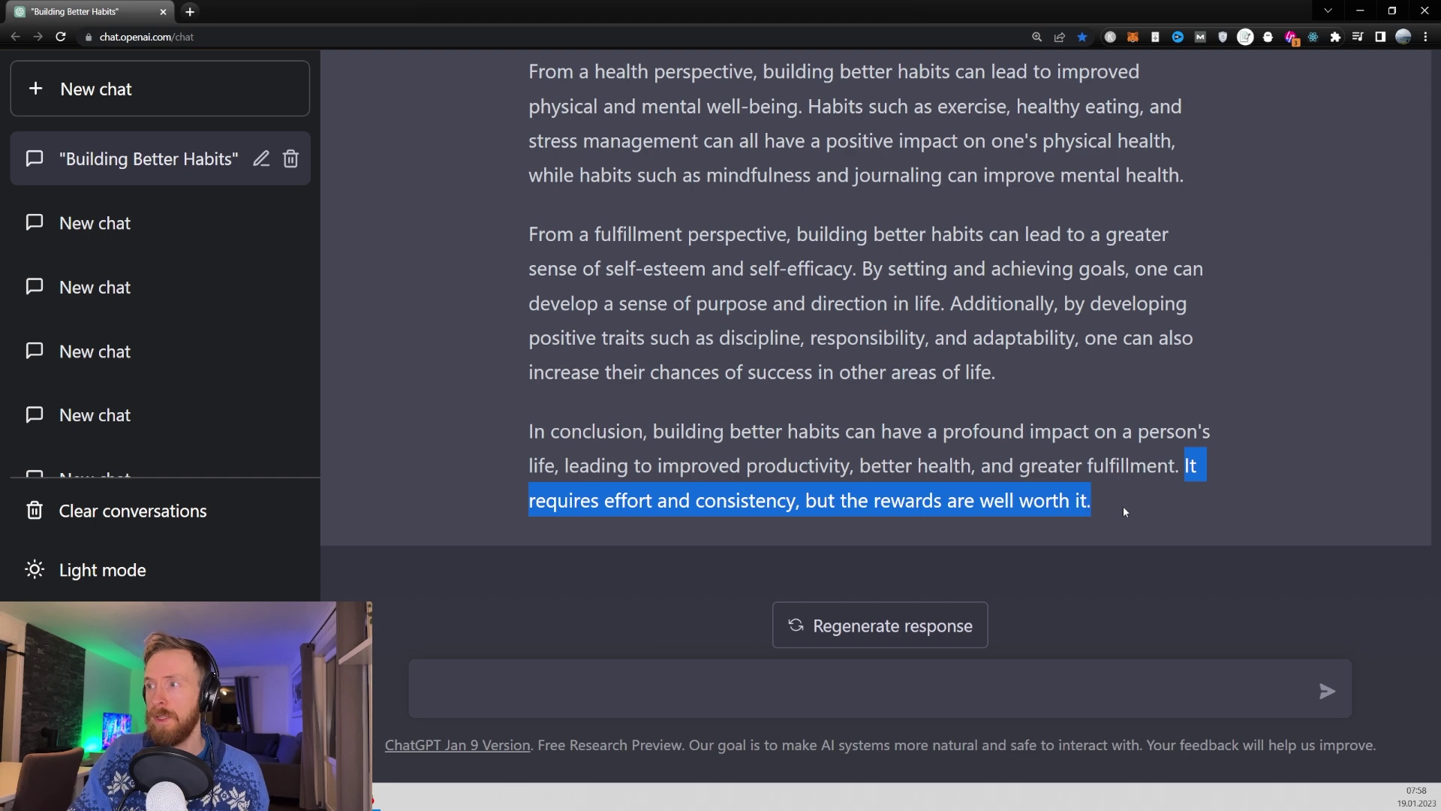
pyautogui.scroll(5, 722, 217)
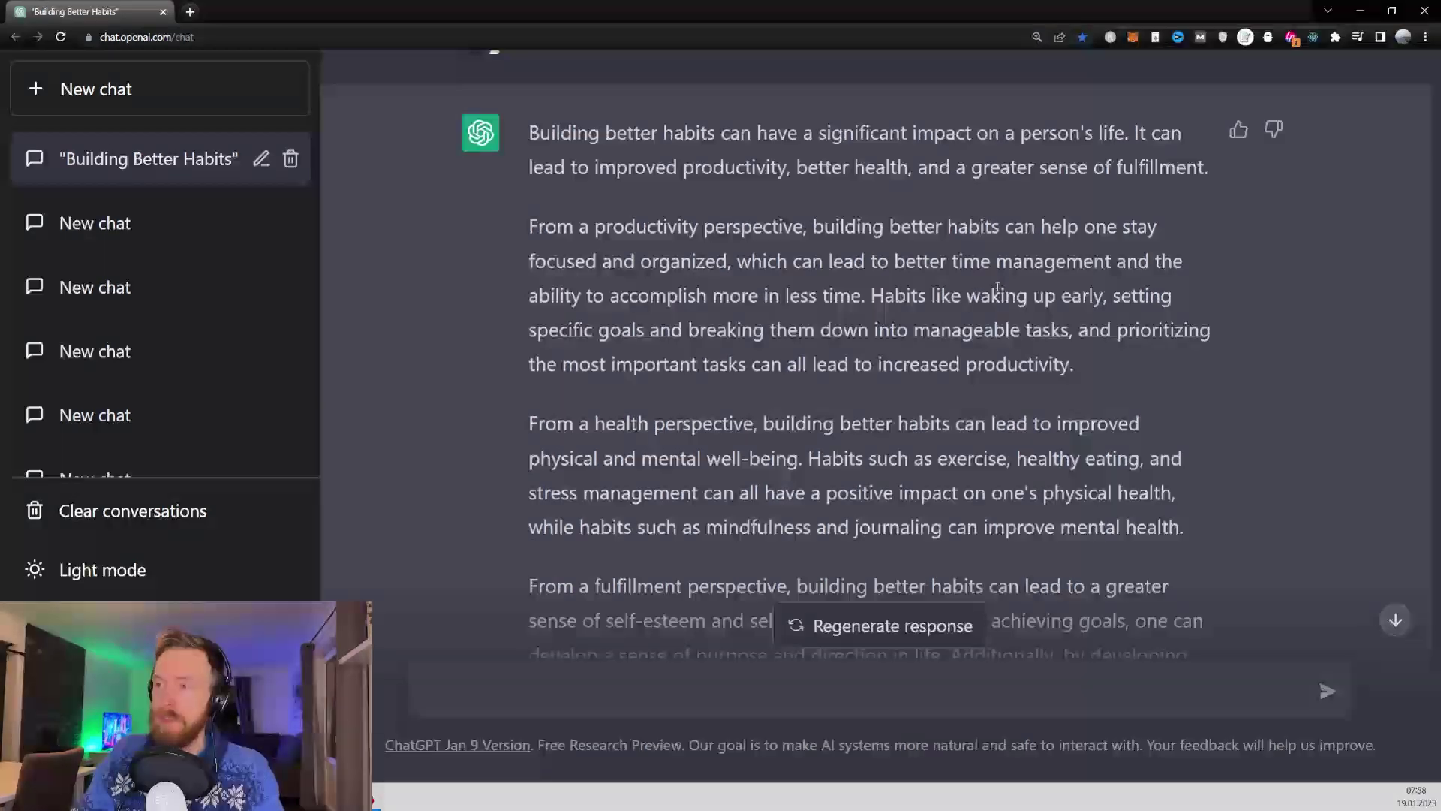
pyautogui.scroll(-5, 831, 261)
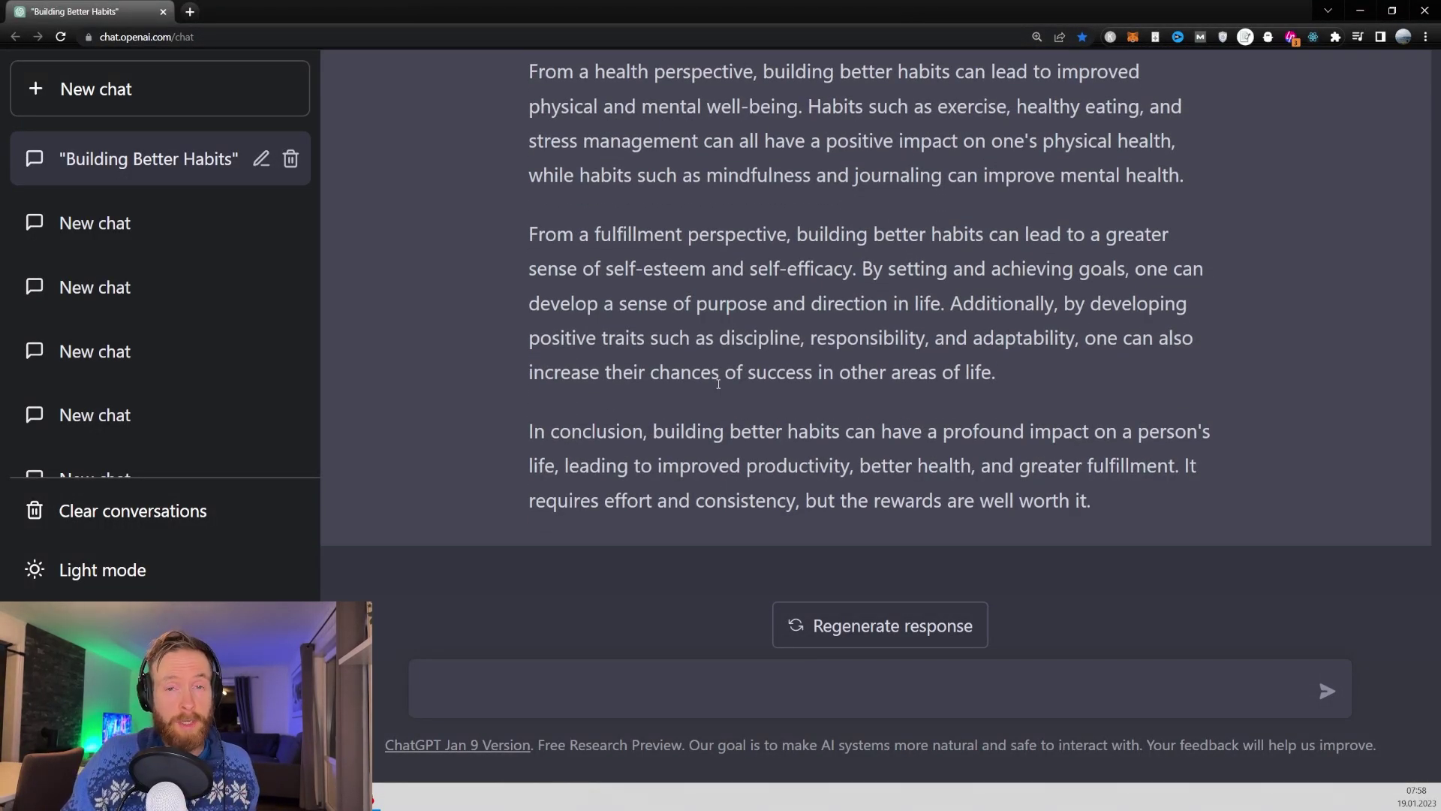
# - Paste and send the prompt asking to consider the passage from a historical standpoint
pyautogui.click(487, 682)
pyautogui.write('Lets`s think about this passage from a historical standpoint:')
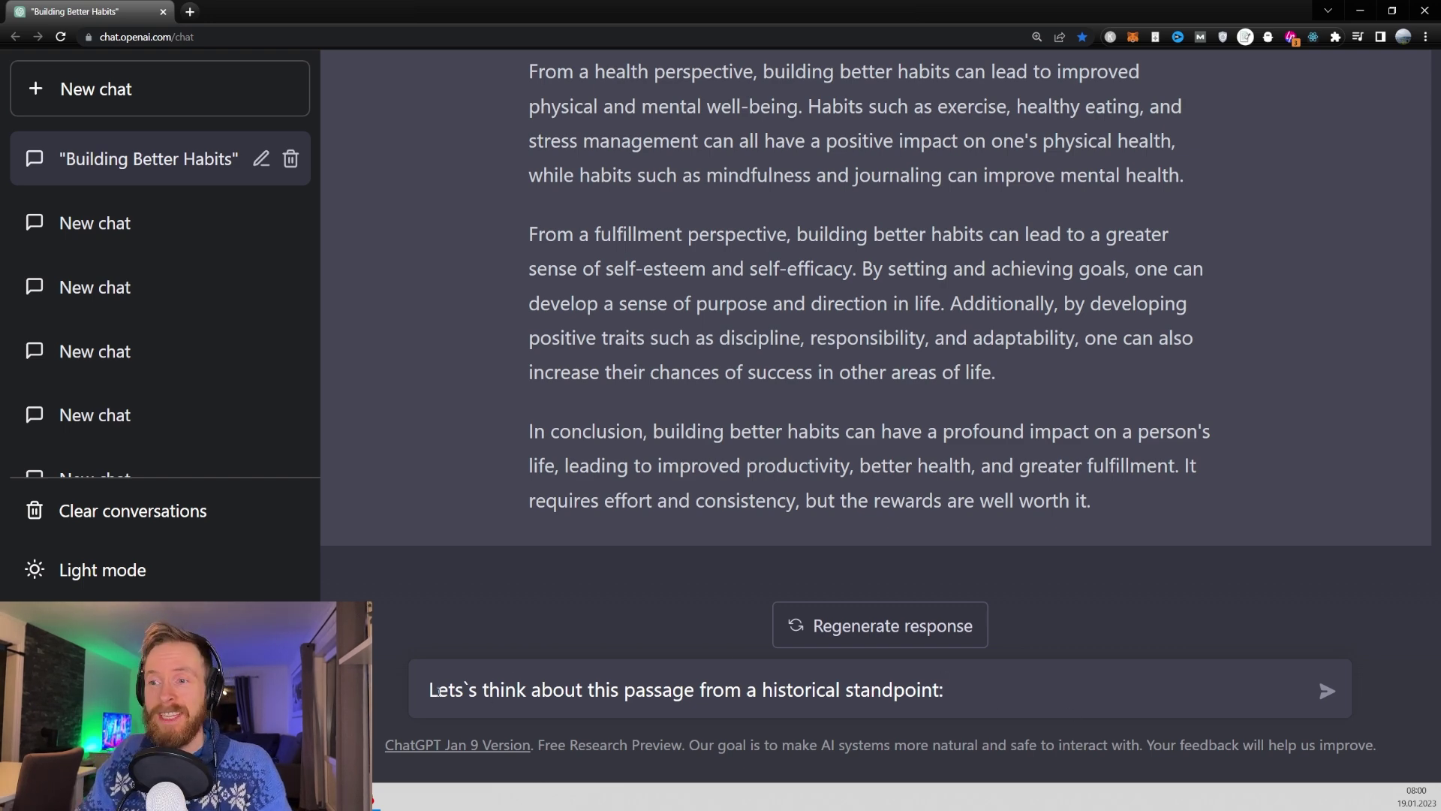
pyautogui.moveTo(434, 689); pyautogui.dragTo(959, 697)
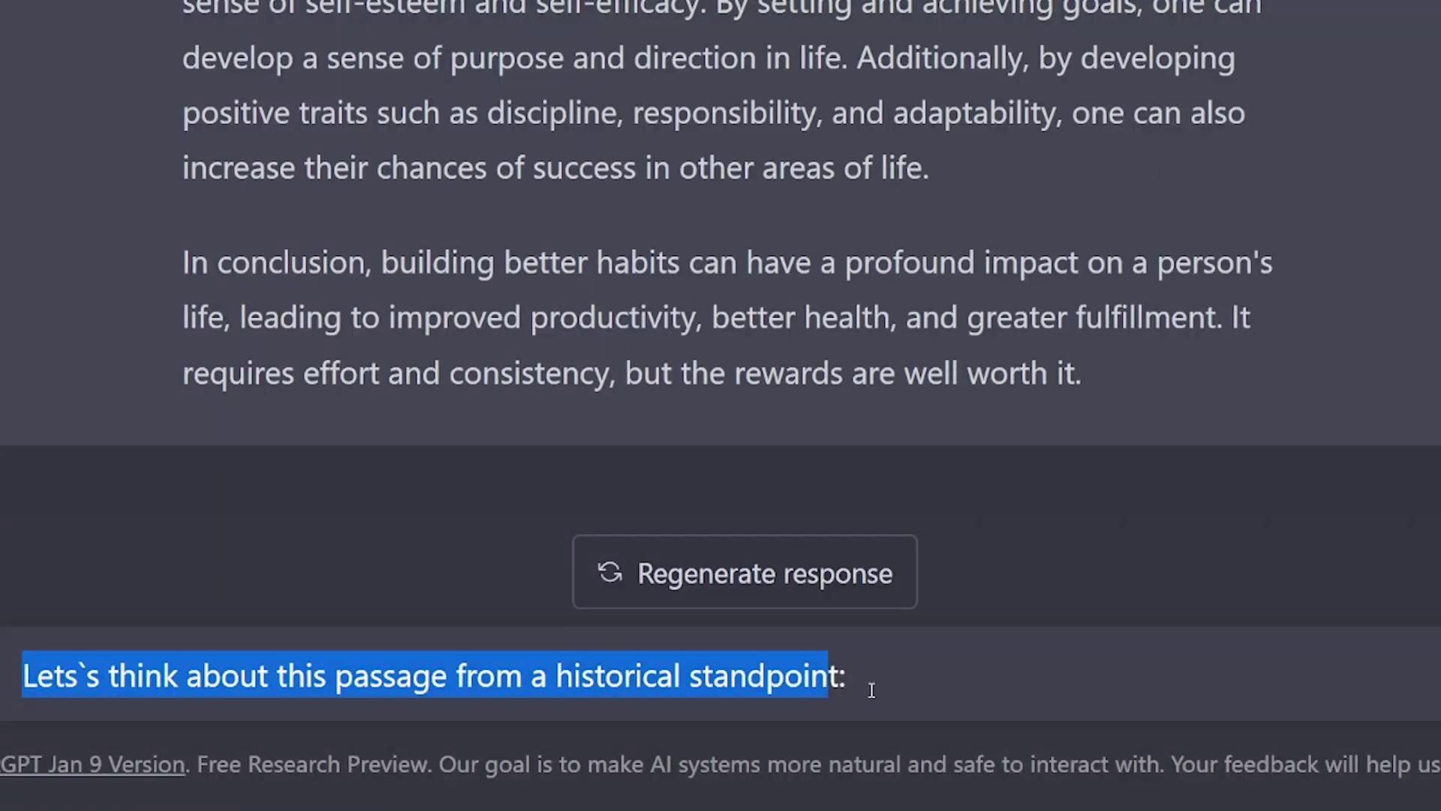
pyautogui.click(871, 689)
pyautogui.press('Return')
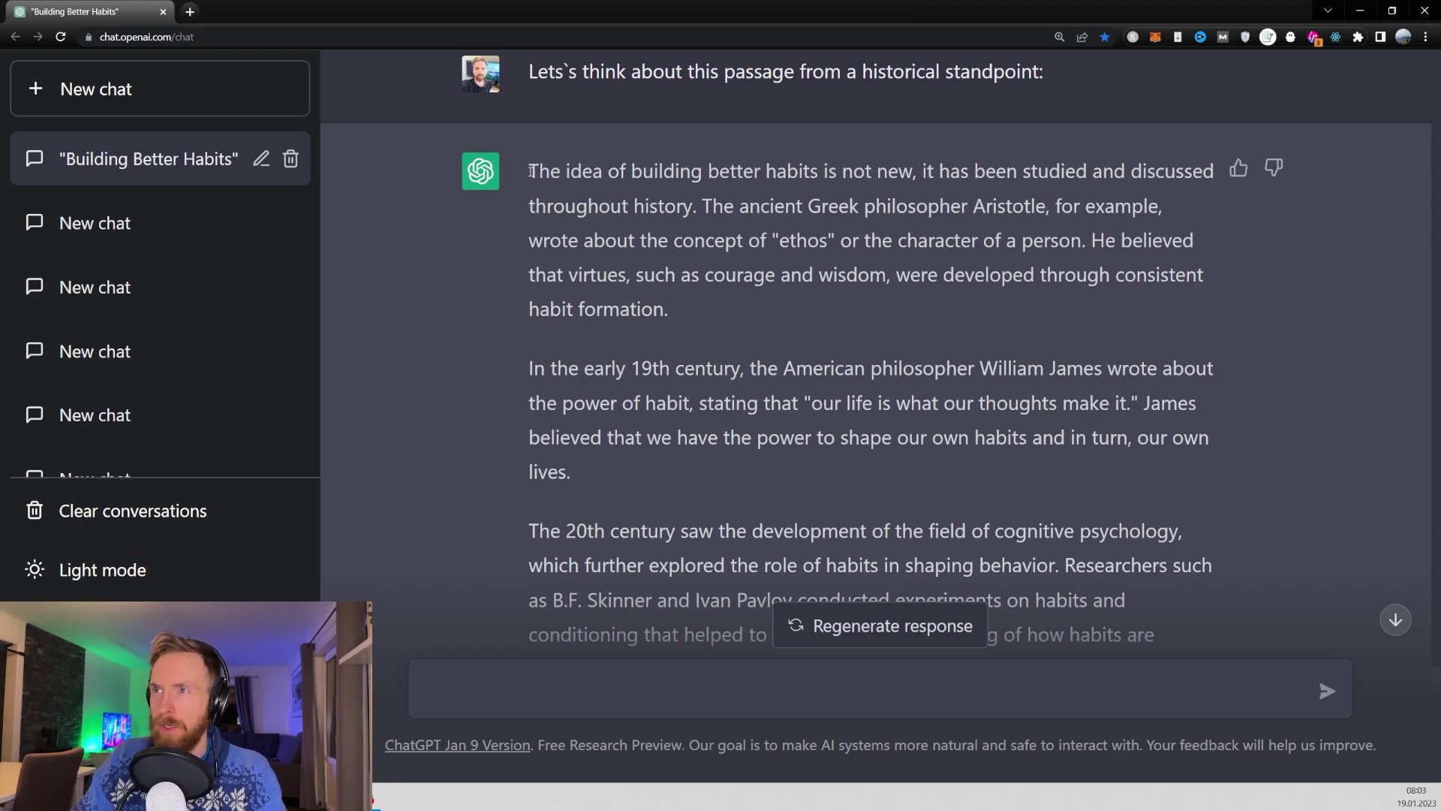
# - Highlight the historical reply's opening and its sentence on renewed interest in habits
pyautogui.moveTo(531, 171); pyautogui.dragTo(724, 177)
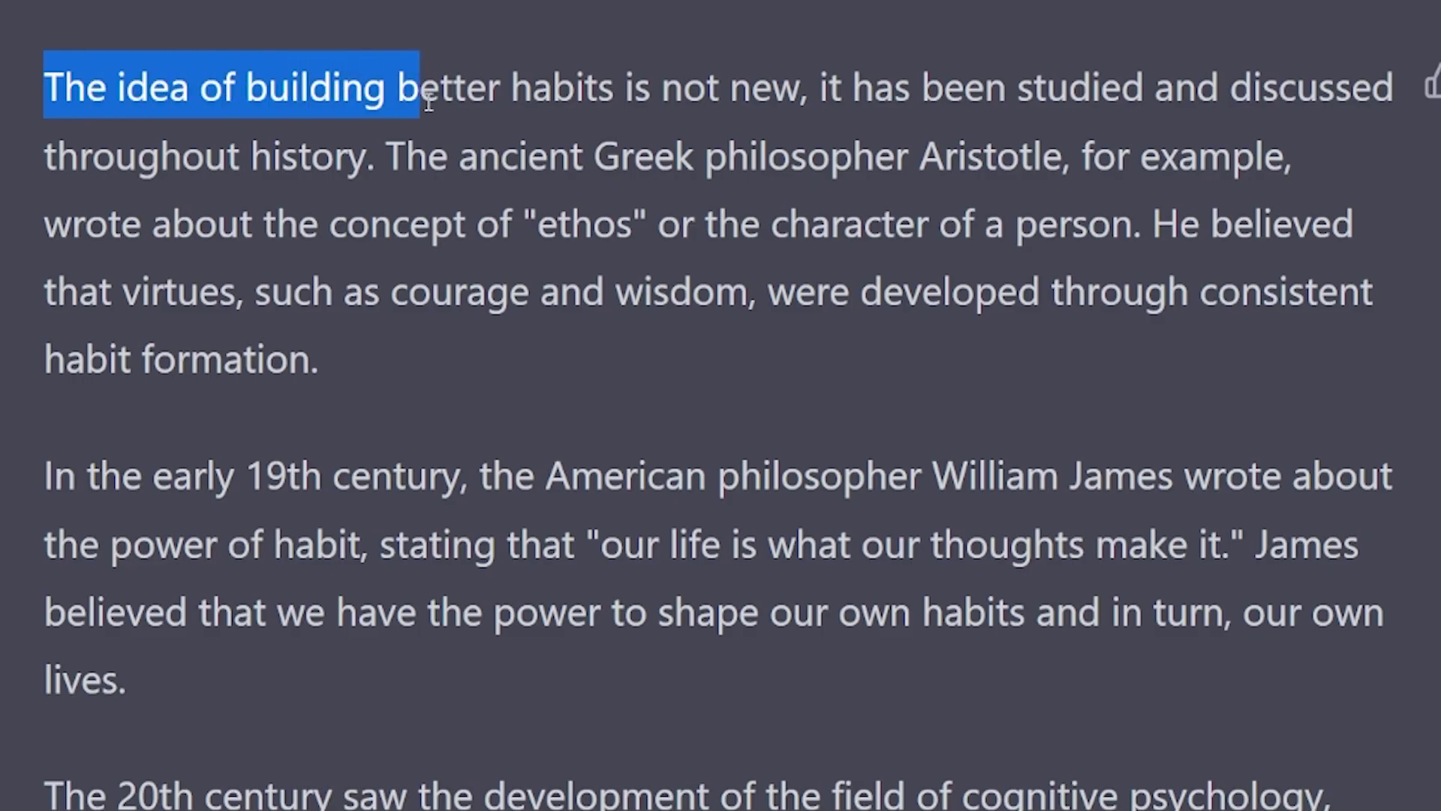
pyautogui.moveTo(427, 103); pyautogui.dragTo(1389, 335)
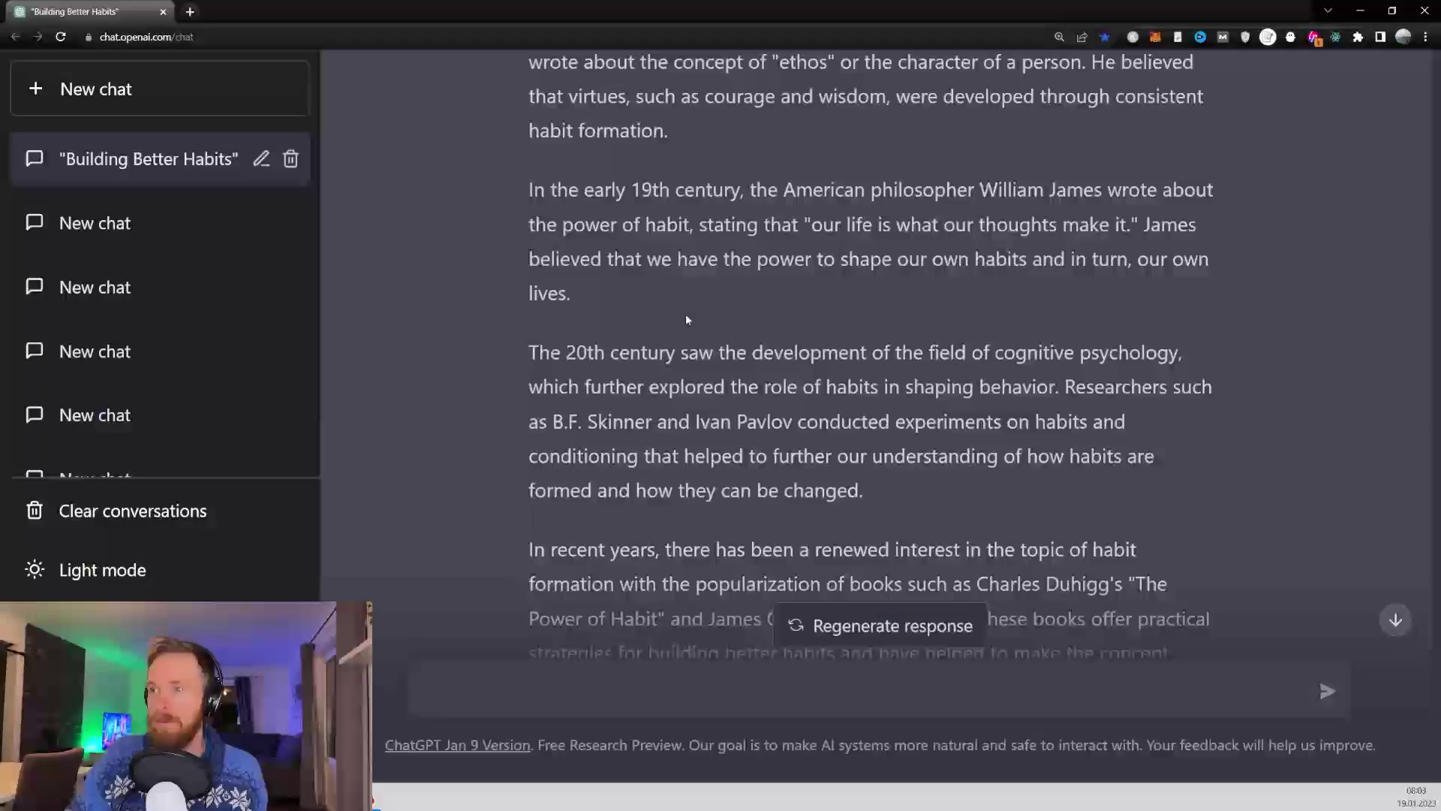
pyautogui.scroll(-5, 374, 699)
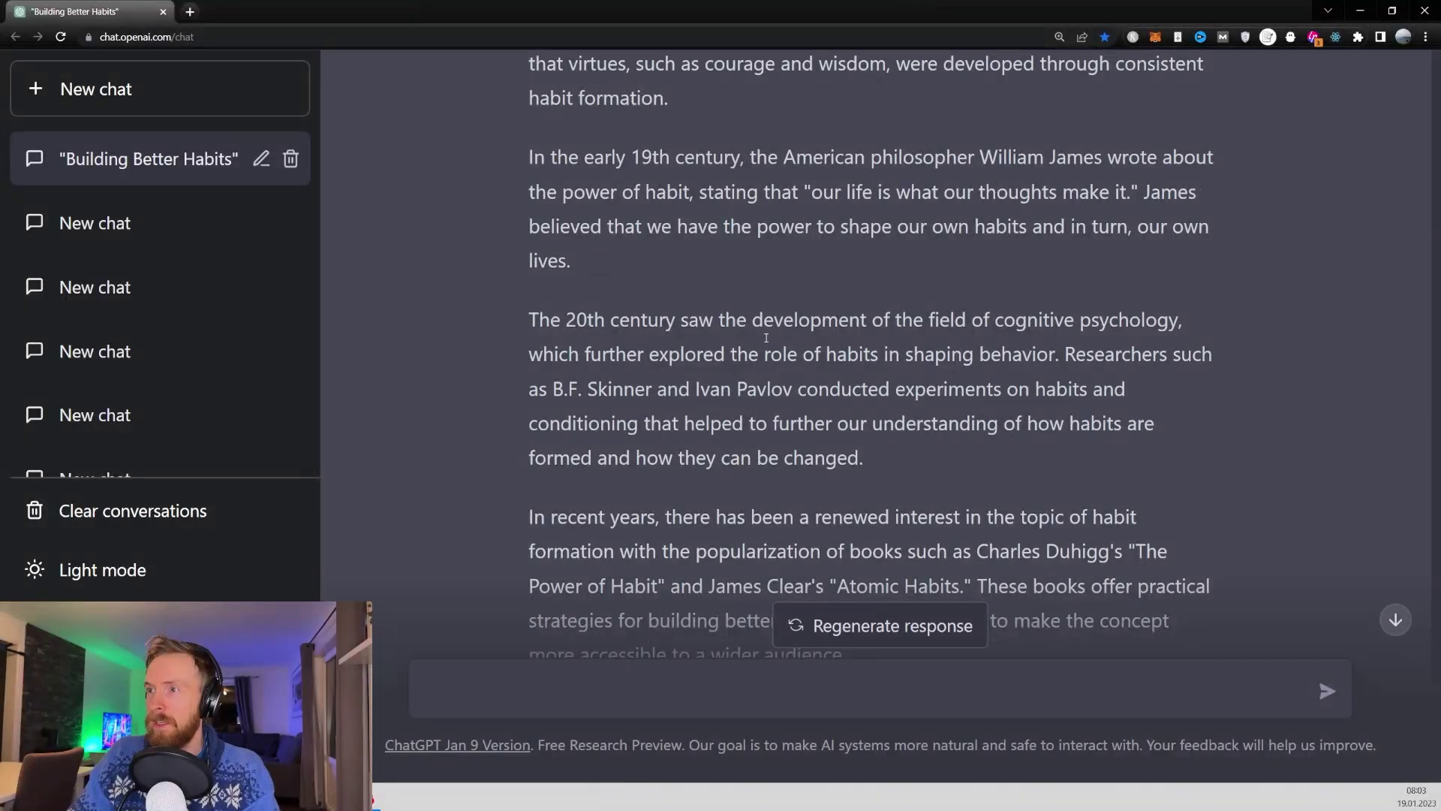
pyautogui.scroll(2, 785, 352)
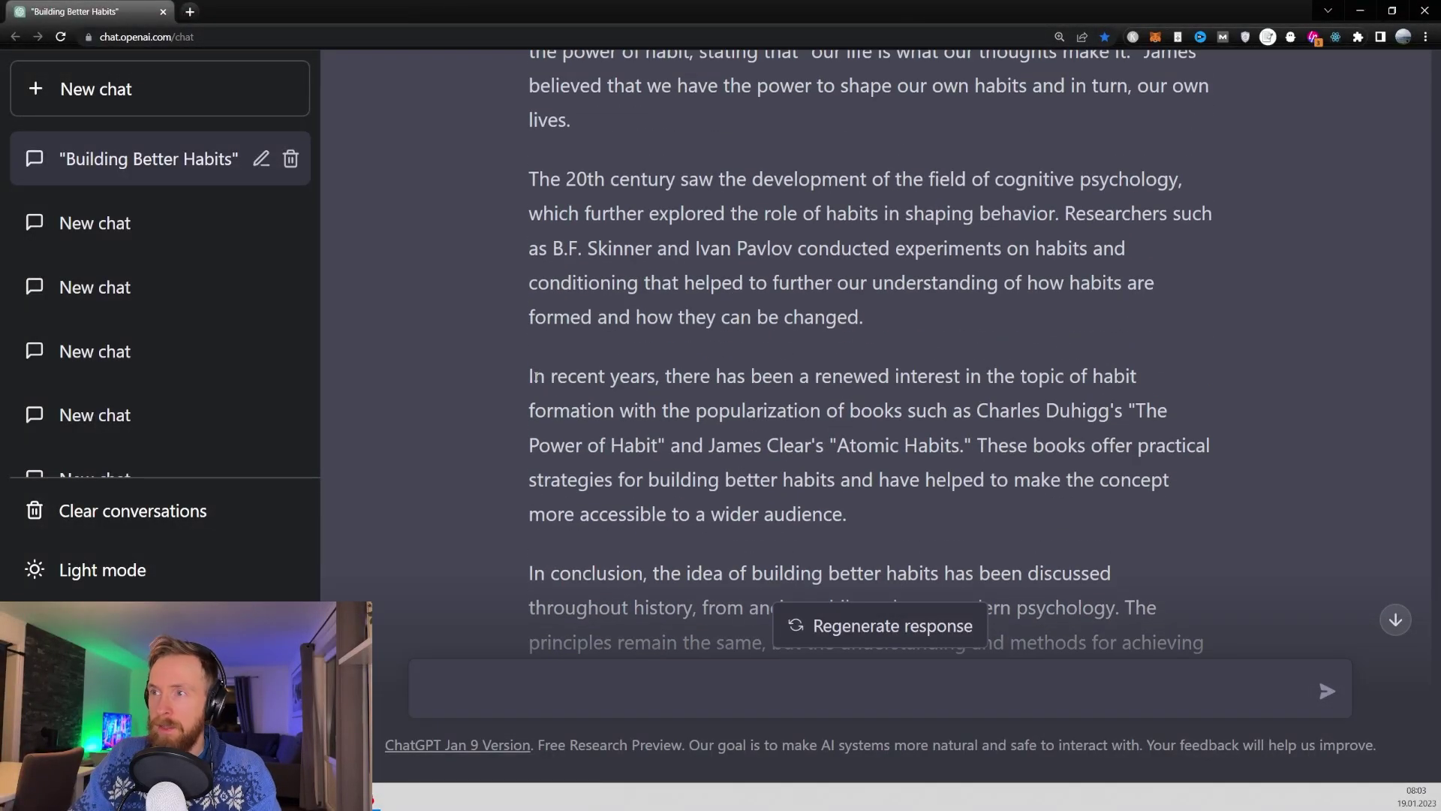
pyautogui.moveTo(529, 376); pyautogui.dragTo(909, 383)
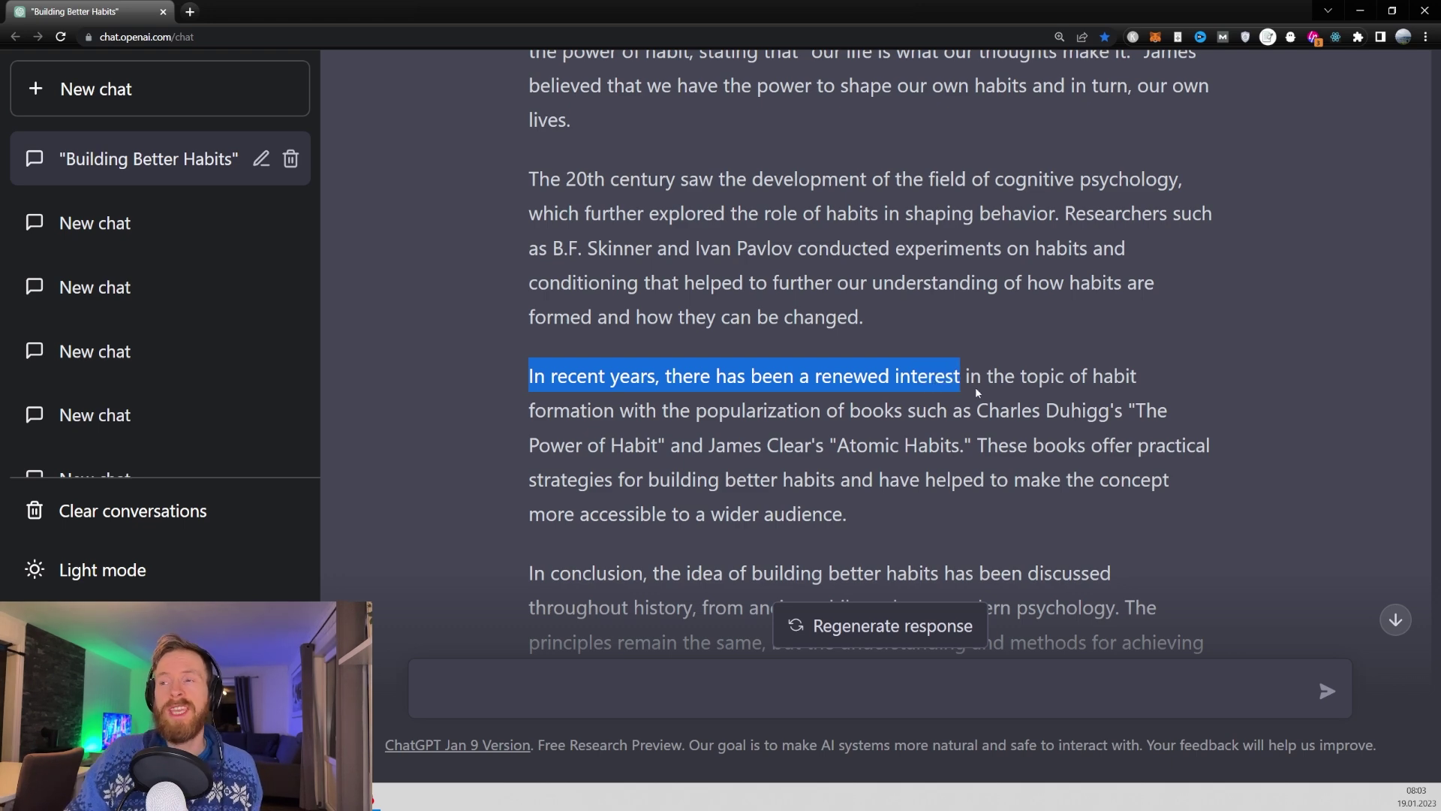
pyautogui.moveTo(1060, 390); pyautogui.dragTo(975, 445)
pyautogui.click(1014, 447)
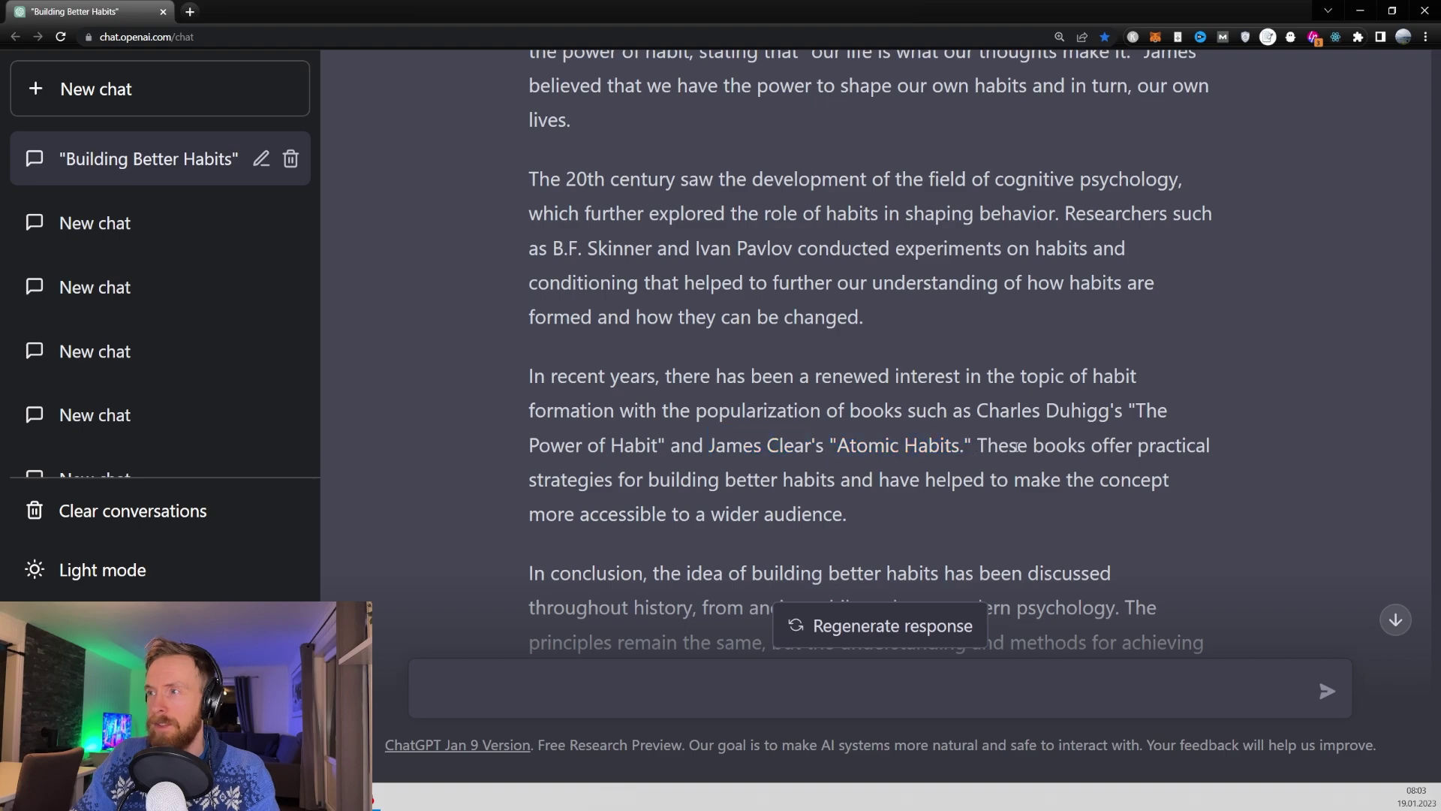
# - Highlight the reply's conclusion about habits throughout history and scroll to its end
pyautogui.scroll(-3, 974, 447)
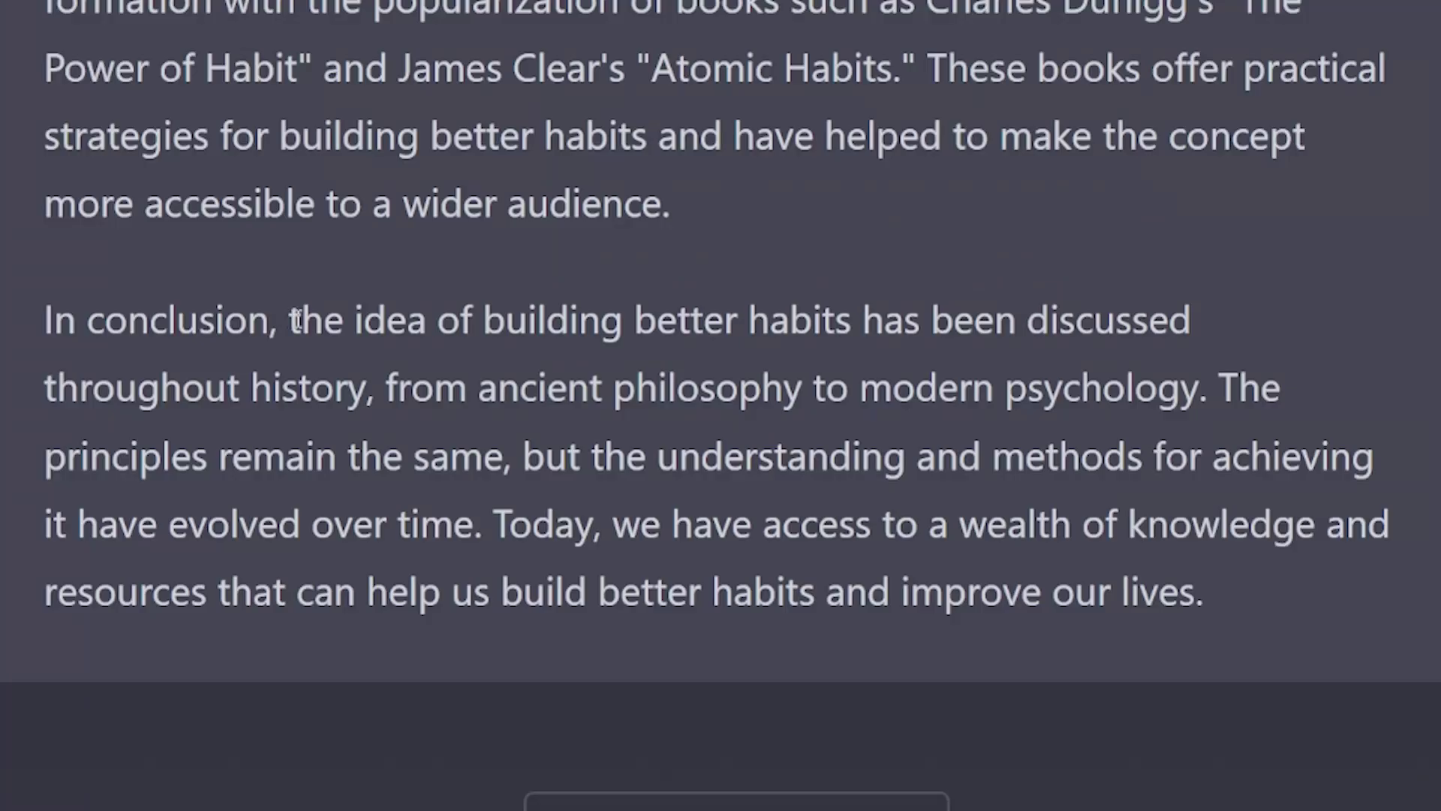
pyautogui.moveTo(652, 376); pyautogui.dragTo(980, 381)
pyautogui.moveTo(933, 330); pyautogui.dragTo(1221, 392)
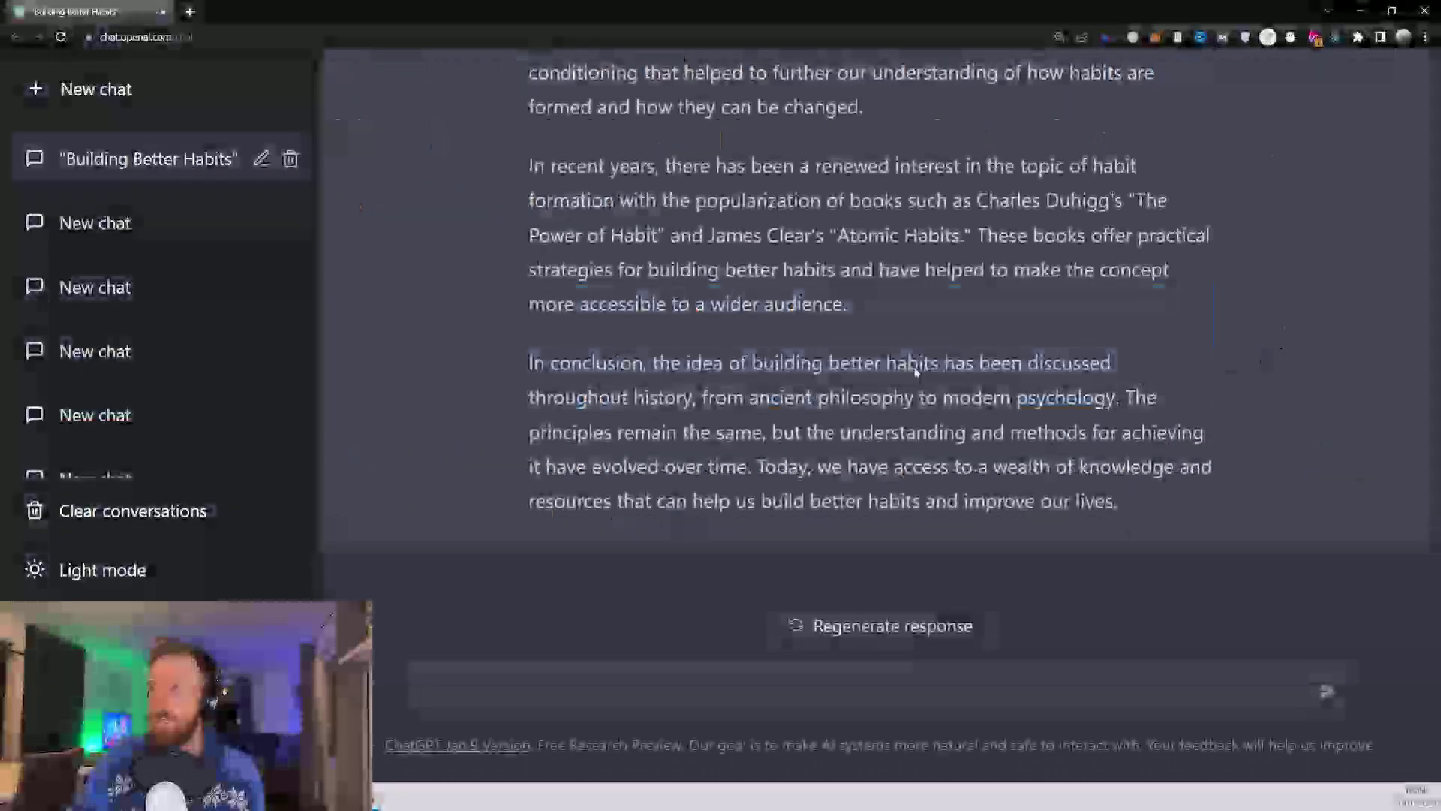
pyautogui.scroll(10, 688, 302)
pyautogui.scroll(-4, 688, 302)
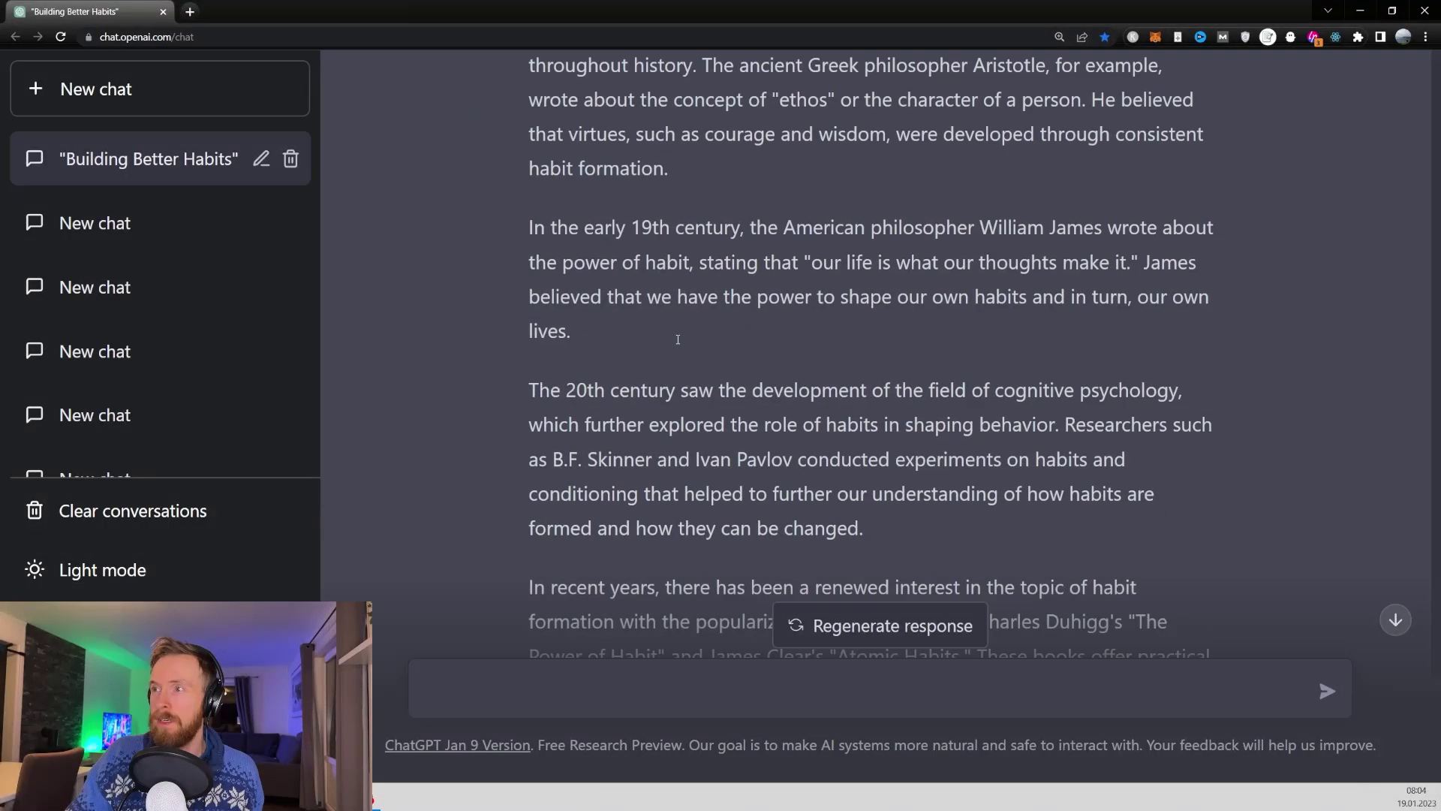
pyautogui.scroll(-5, 678, 339)
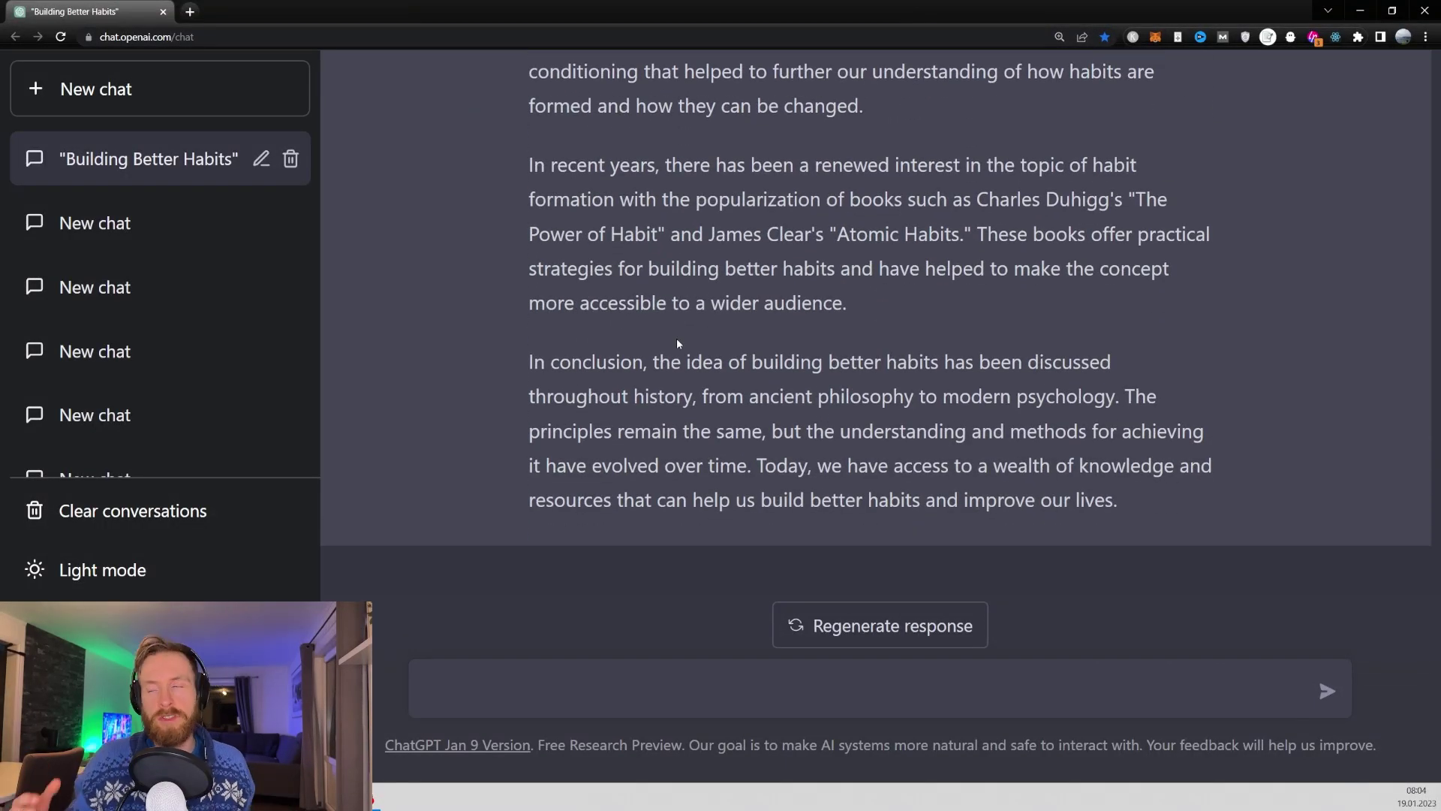
# - Send 'Lets`s think about this passage in terms of economics:'
pyautogui.click(473, 689)
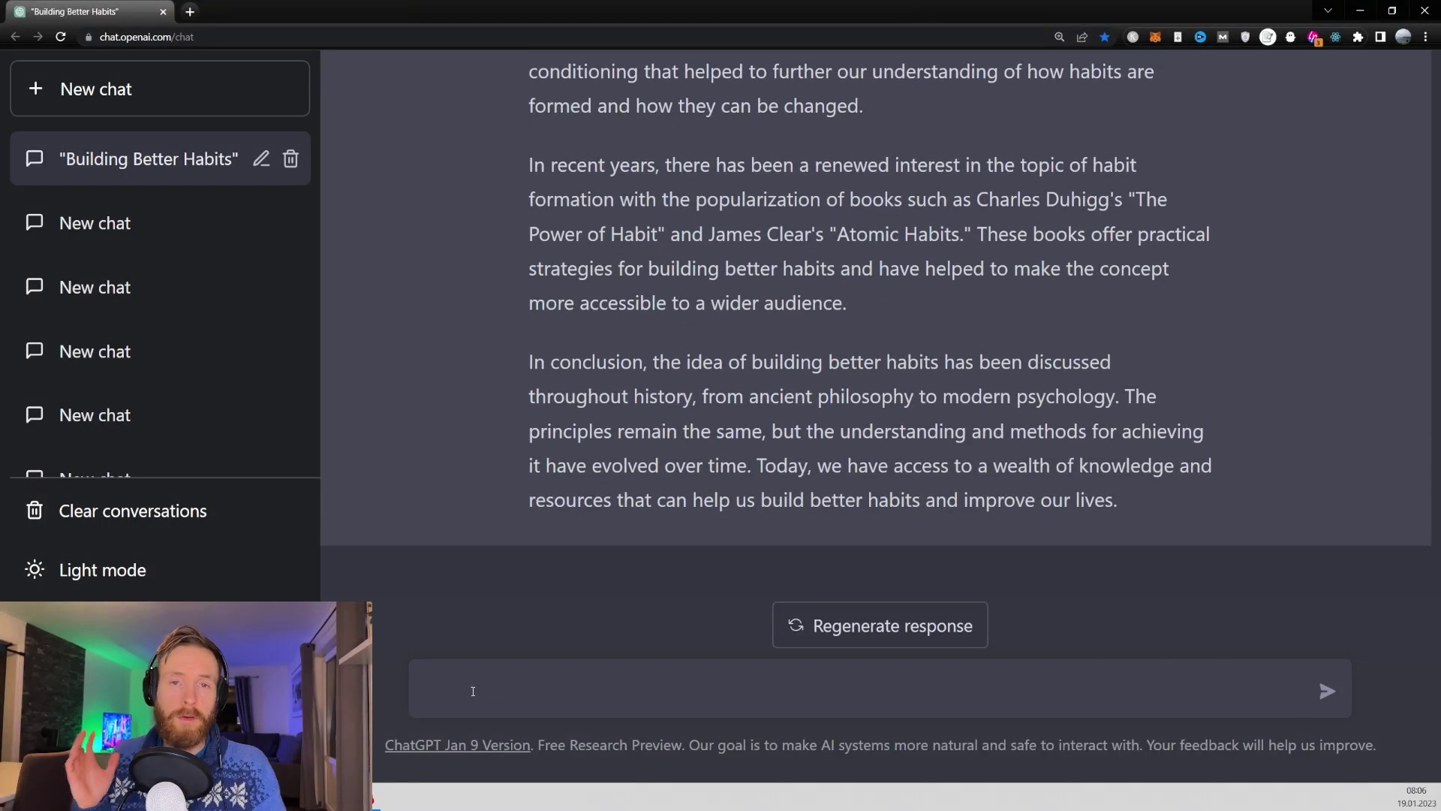
pyautogui.write('Lets`s think about this passage in terms of economics')
pyautogui.write(':')
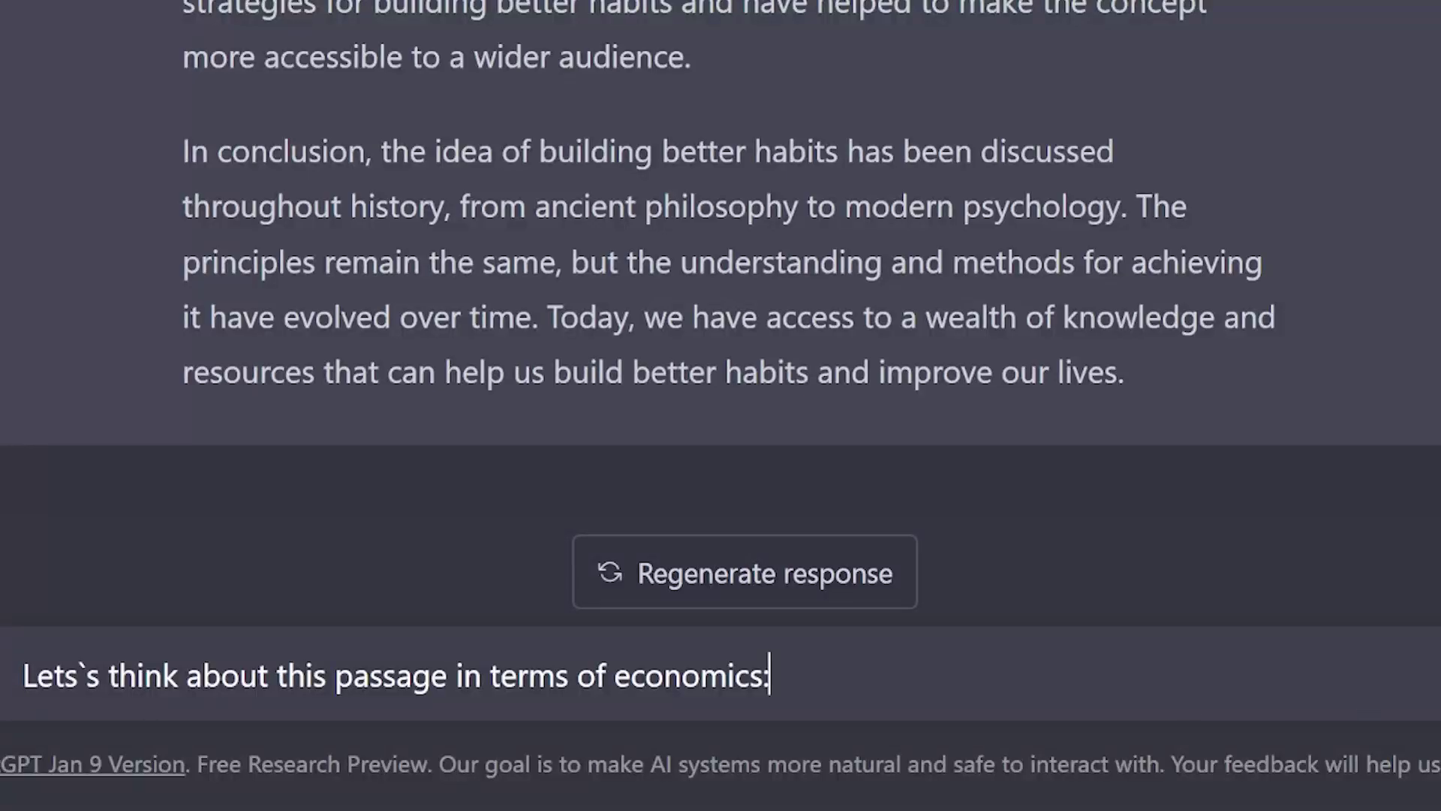
pyautogui.press('Return')
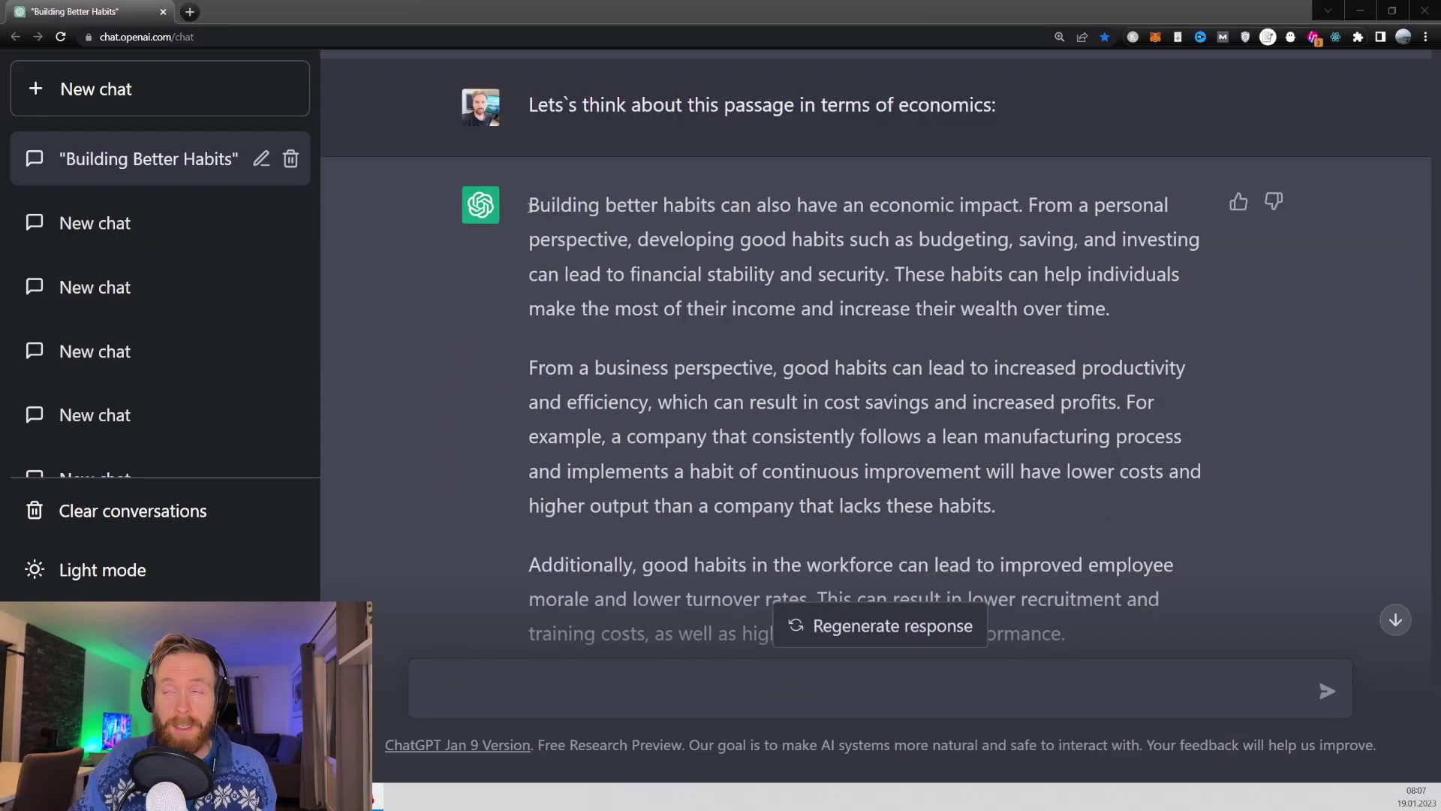
# - Highlight the economic reply's first paragraph, the bad-habits cost sentence and the conclusion
pyautogui.moveTo(529, 204); pyautogui.dragTo(903, 219)
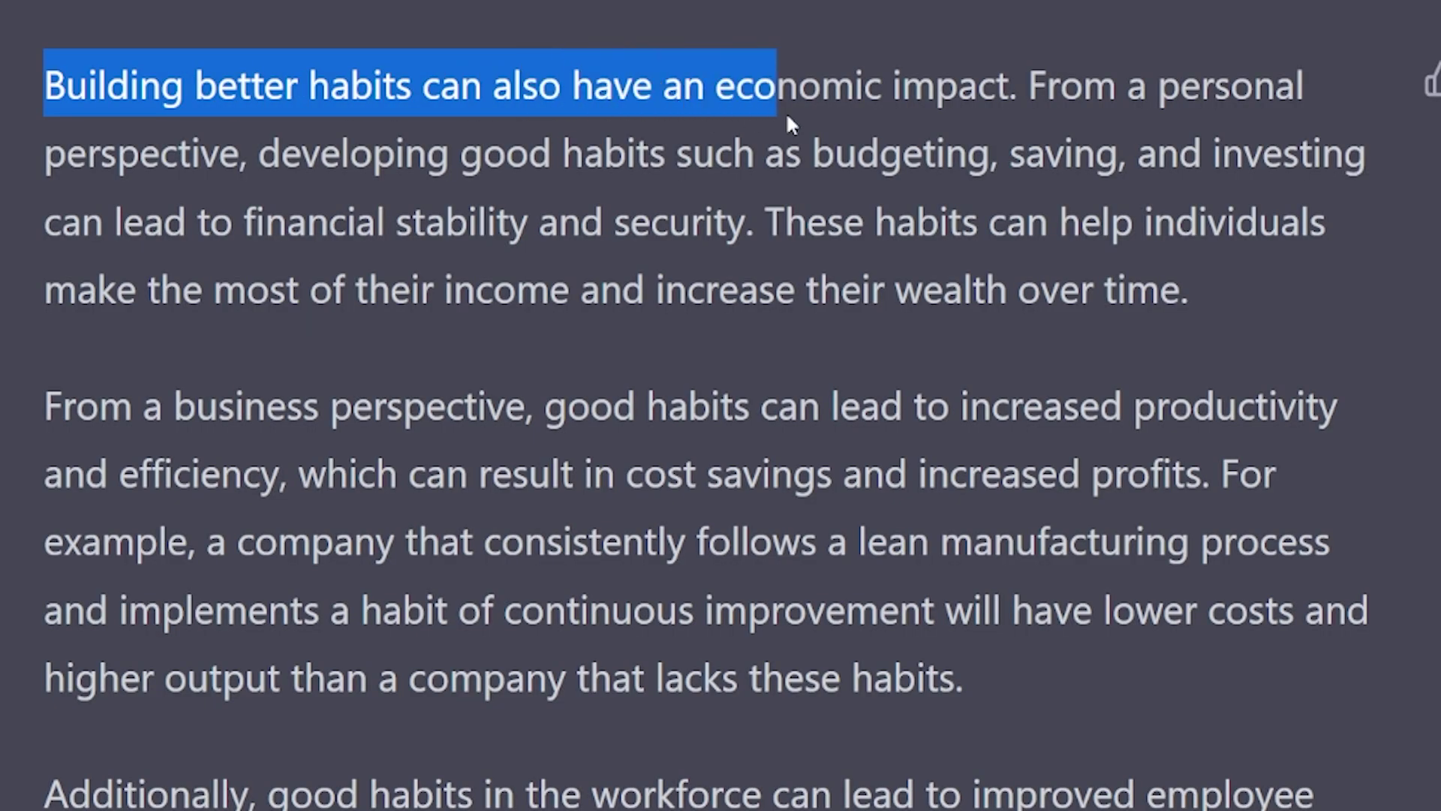
pyautogui.moveTo(788, 119); pyautogui.dragTo(1323, 286)
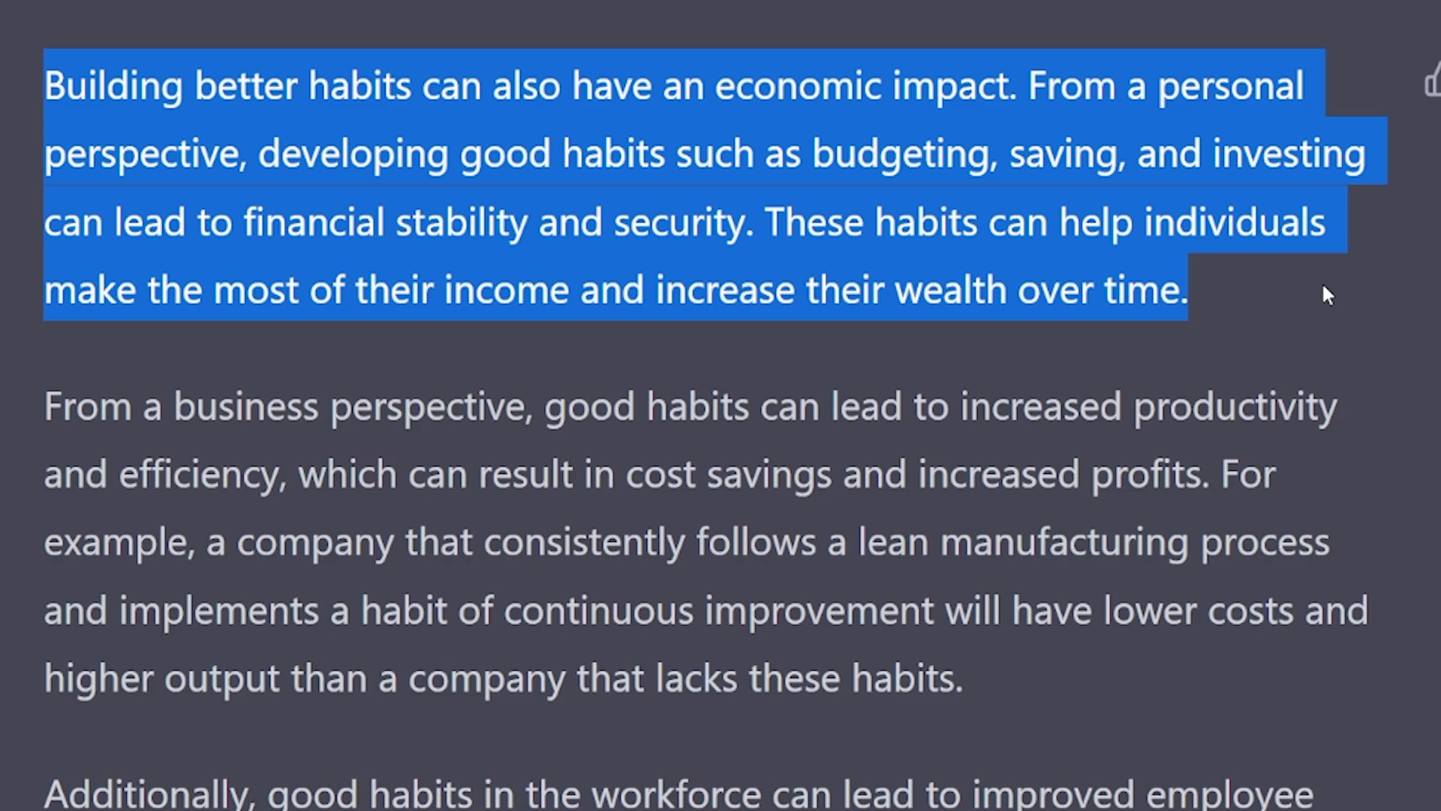
pyautogui.click(1277, 297)
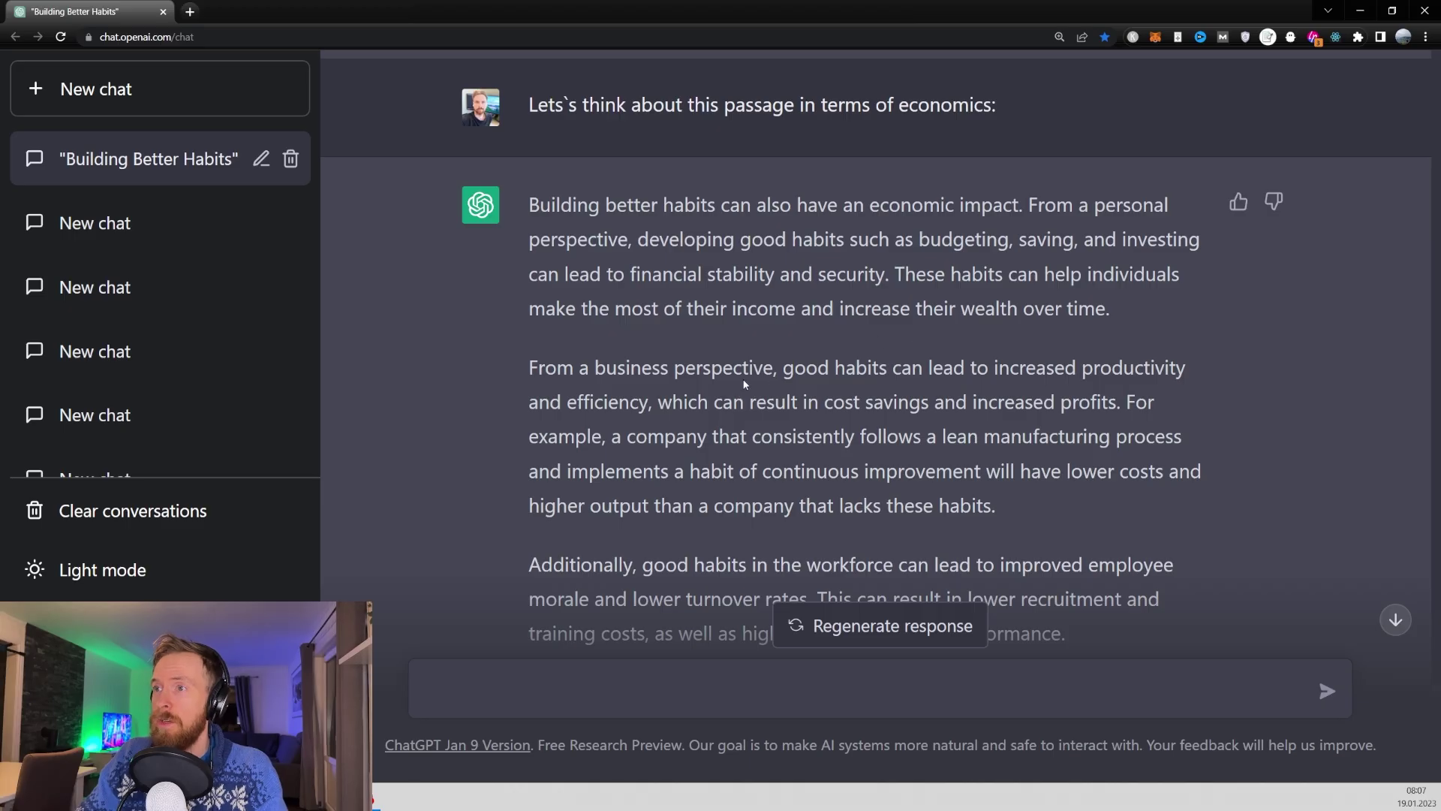
pyautogui.moveTo(773, 369); pyautogui.dragTo(942, 359)
pyautogui.scroll(-3, 727, 338)
pyautogui.scroll(-2, 1005, 332)
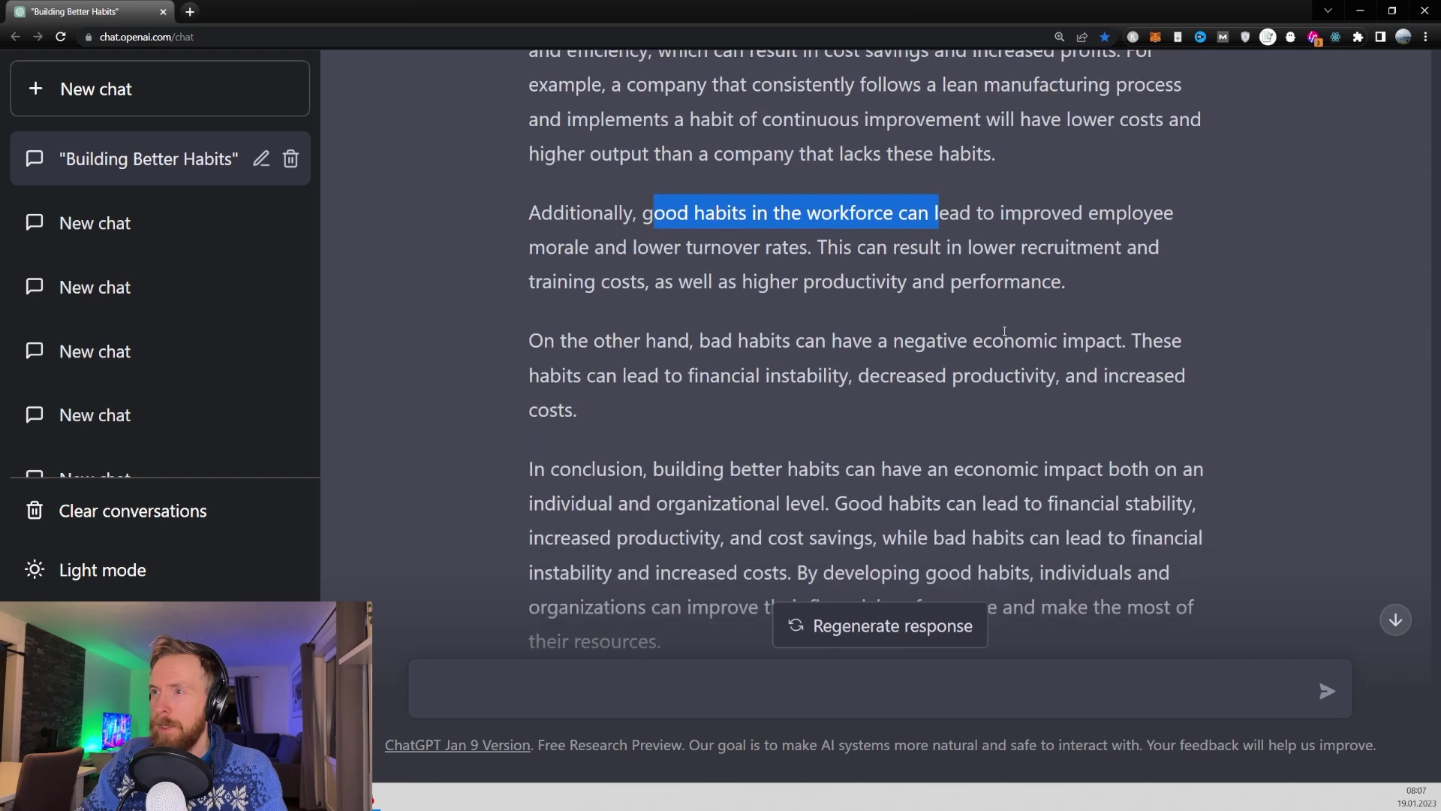
pyautogui.scroll(-1, 752, 345)
pyautogui.moveTo(529, 270); pyautogui.dragTo(1131, 275)
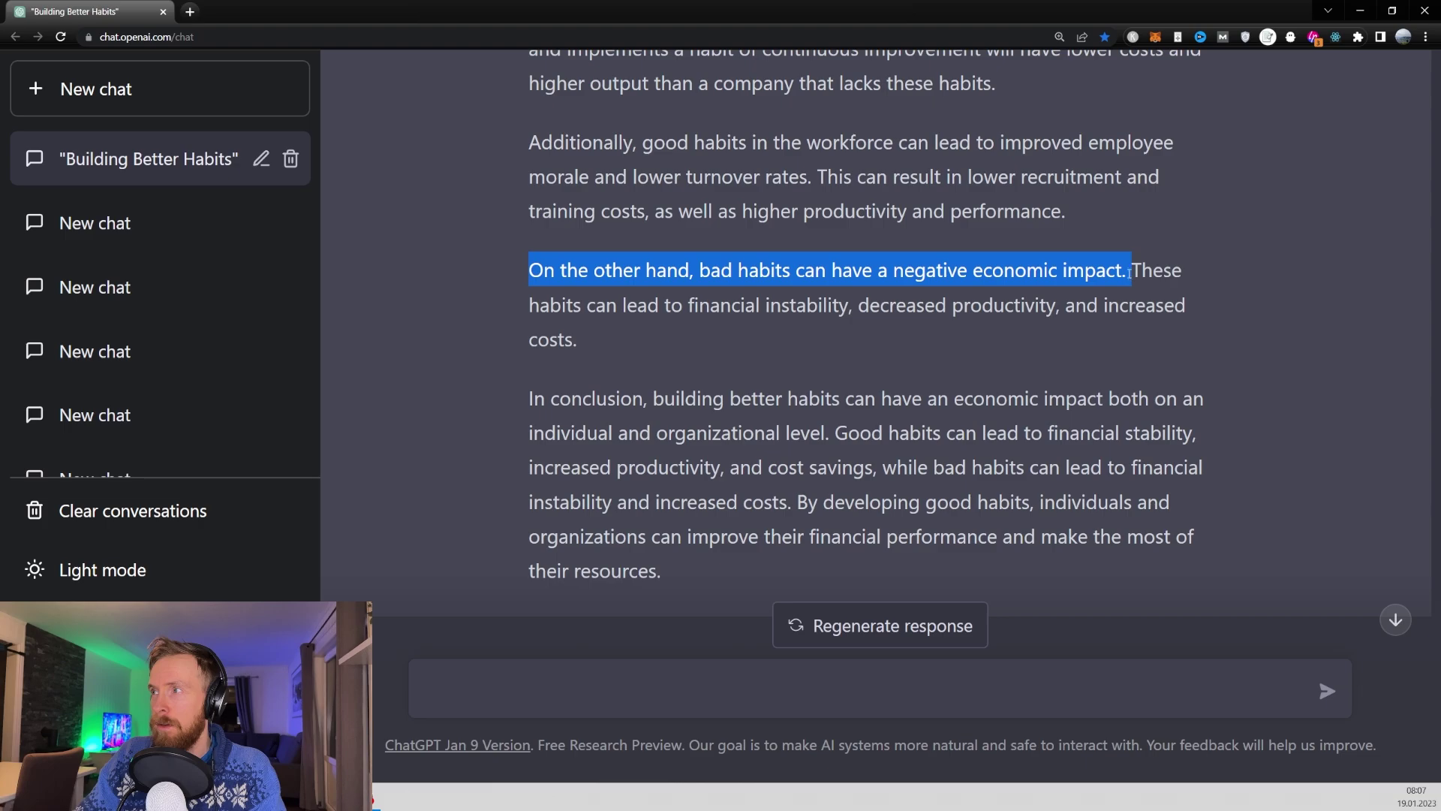
pyautogui.click(953, 323)
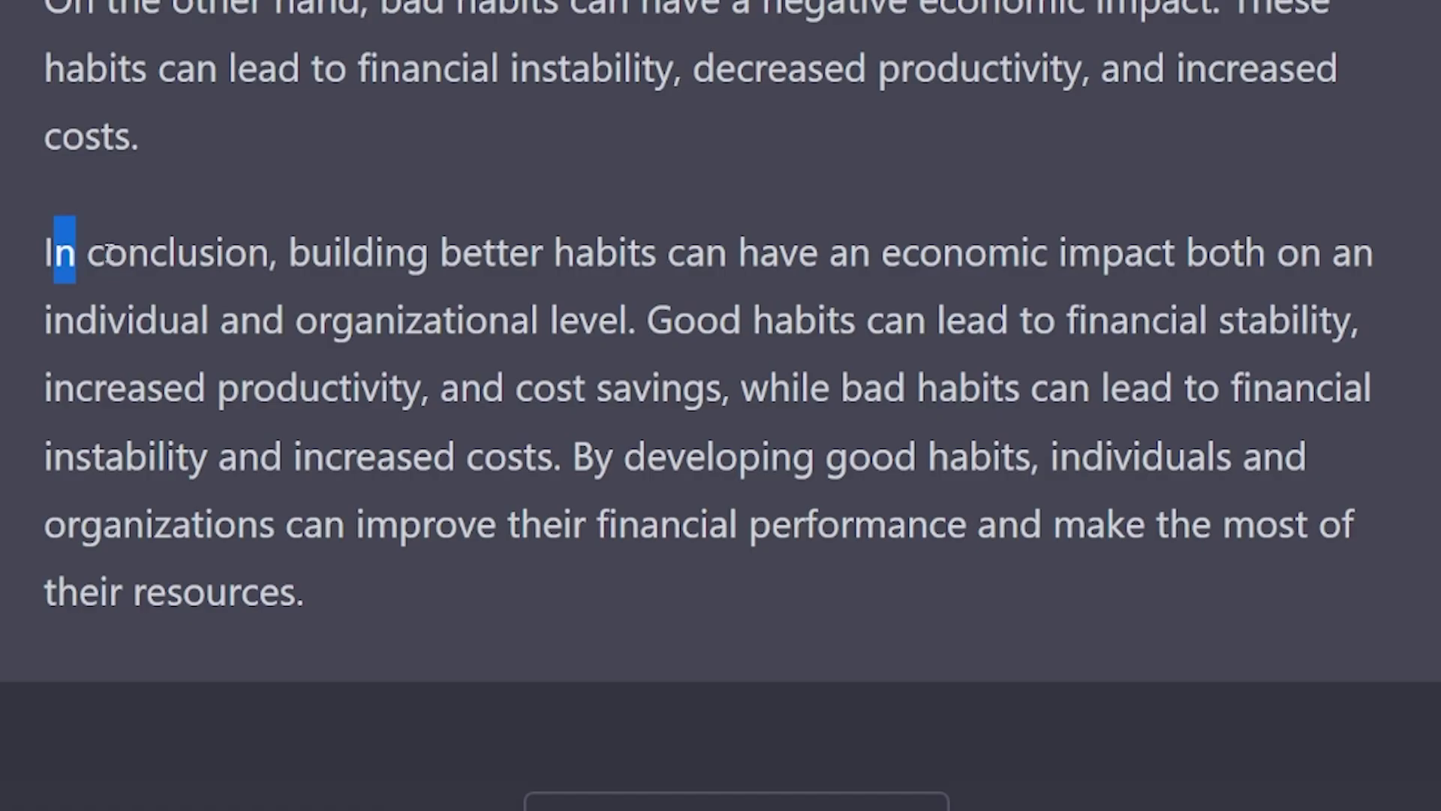
pyautogui.moveTo(109, 253); pyautogui.dragTo(523, 456)
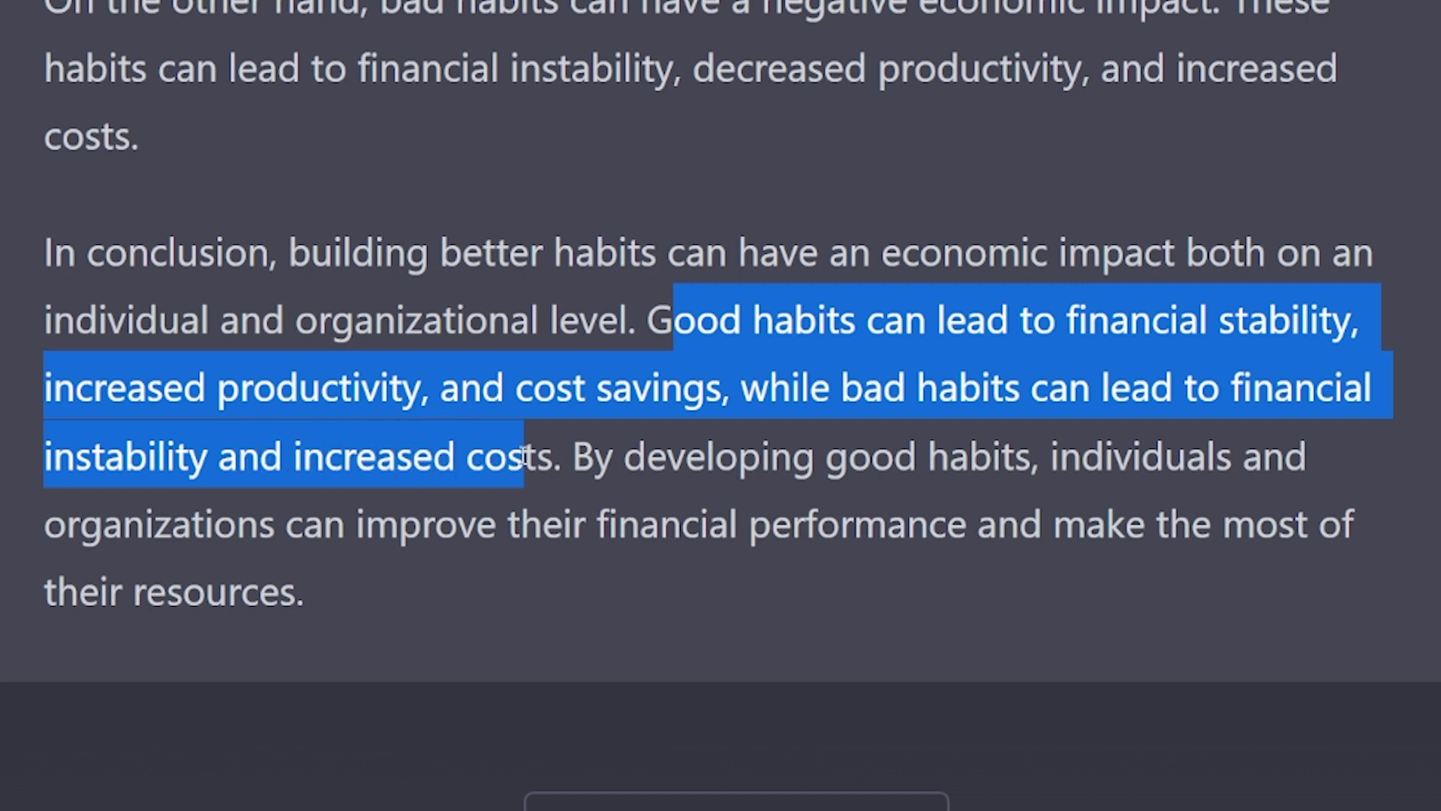
pyautogui.click(588, 434)
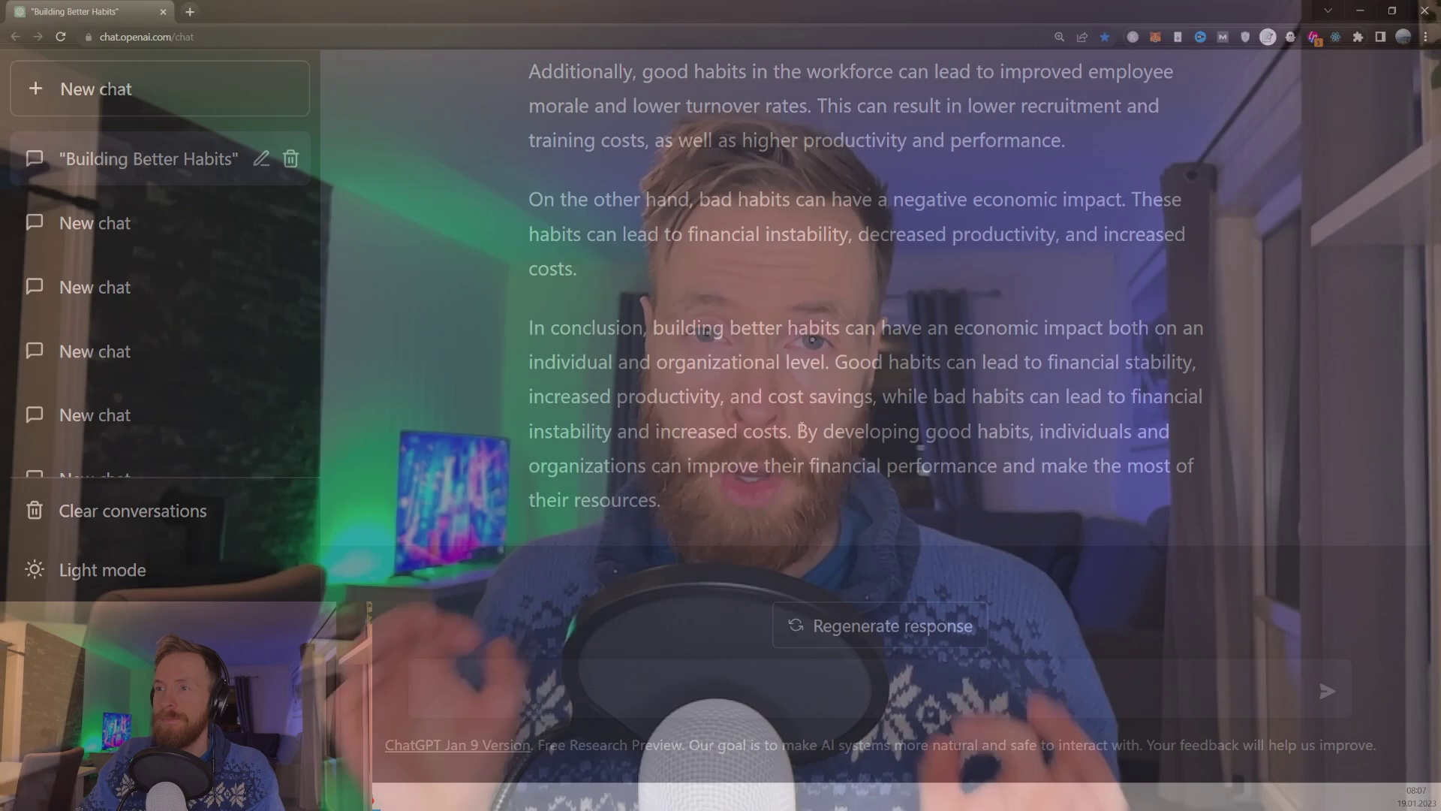